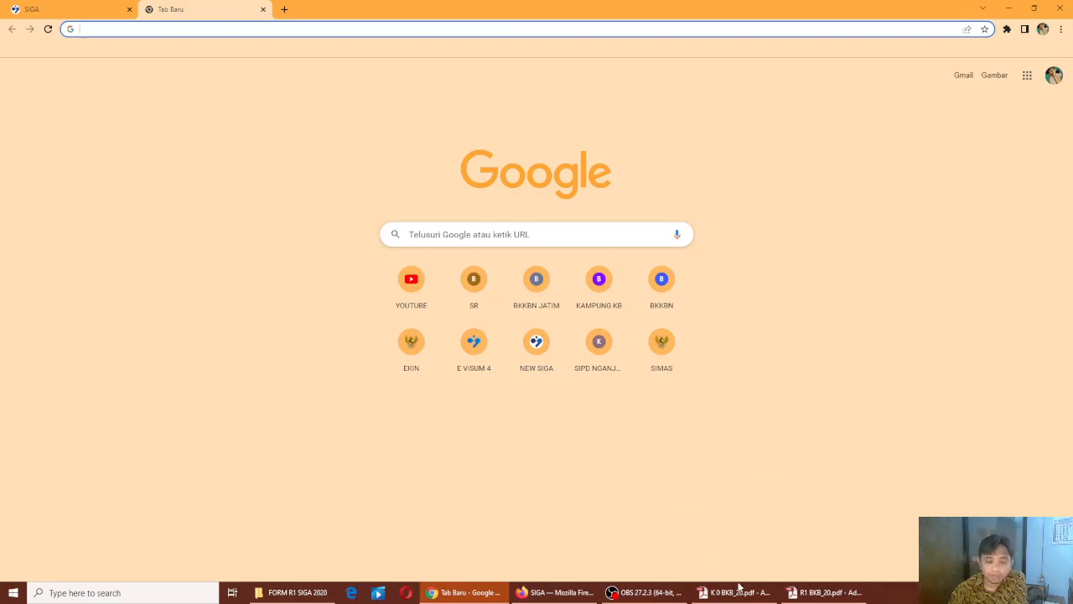
# Bring up the blank K/0/BKB/20 Bina Keluarga Balita registration form PDF in Adobe Reader
pyautogui.click(738, 592)
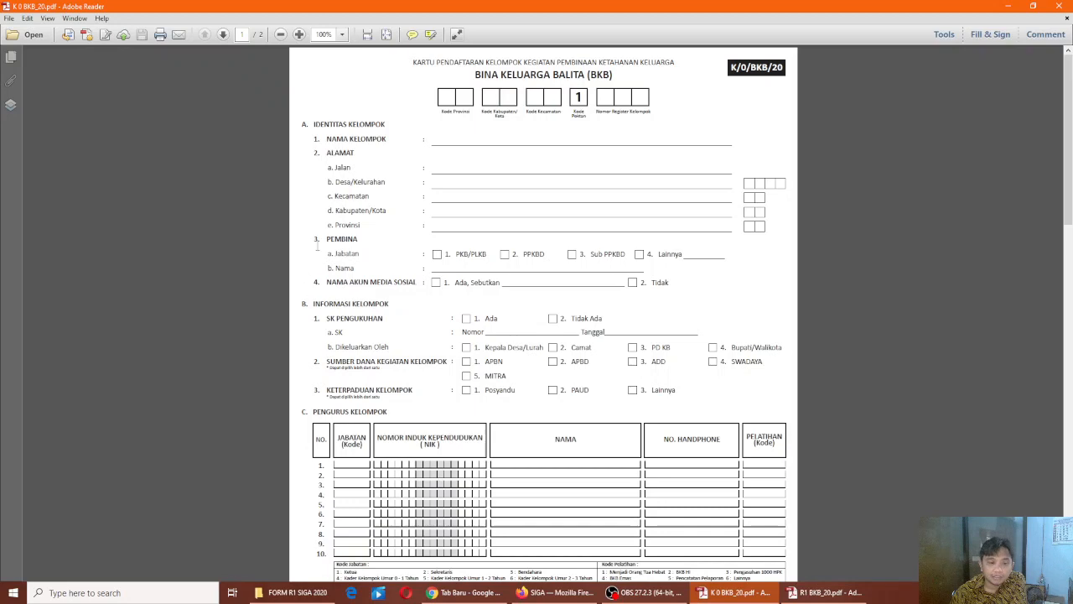
# Review both pages of the K/0/BKB form, from section A to the signatures, then return to Chrome
pyautogui.scroll(-4, 436, 291)
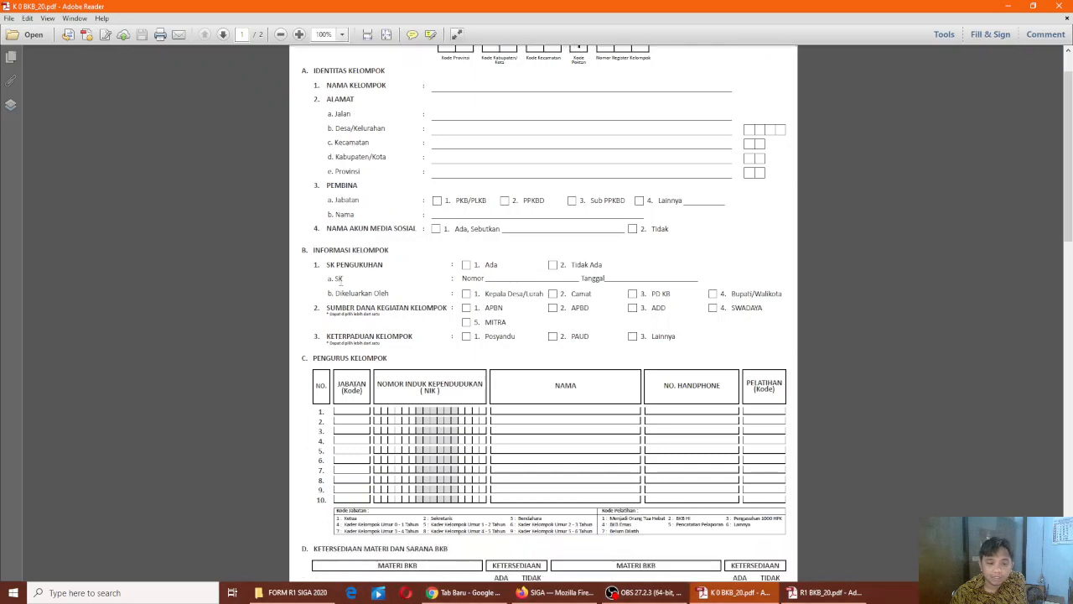
pyautogui.scroll(-2, 464, 281)
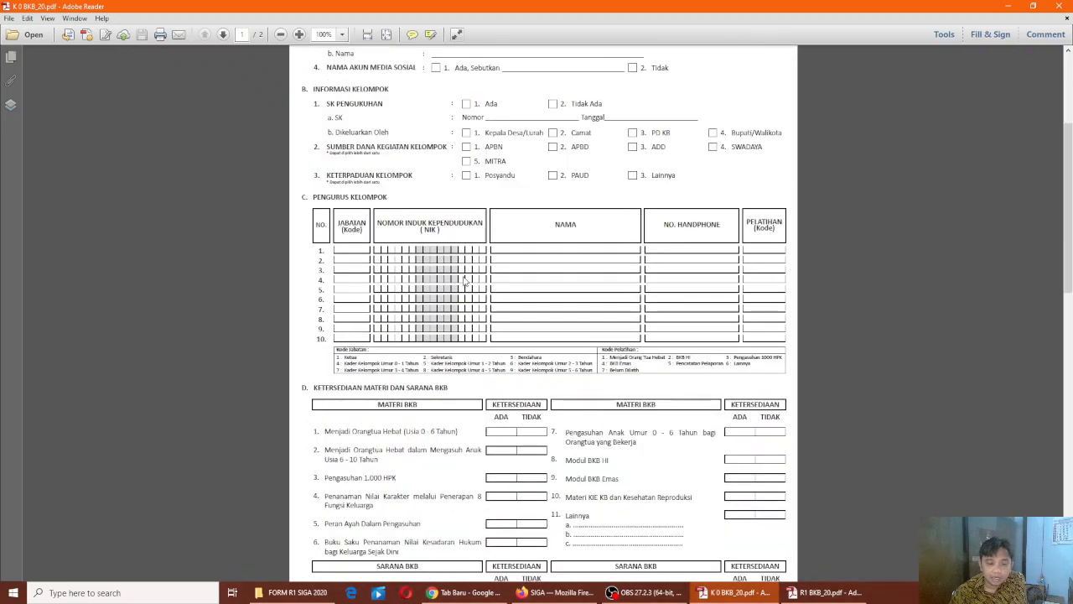
pyautogui.scroll(-2, 465, 281)
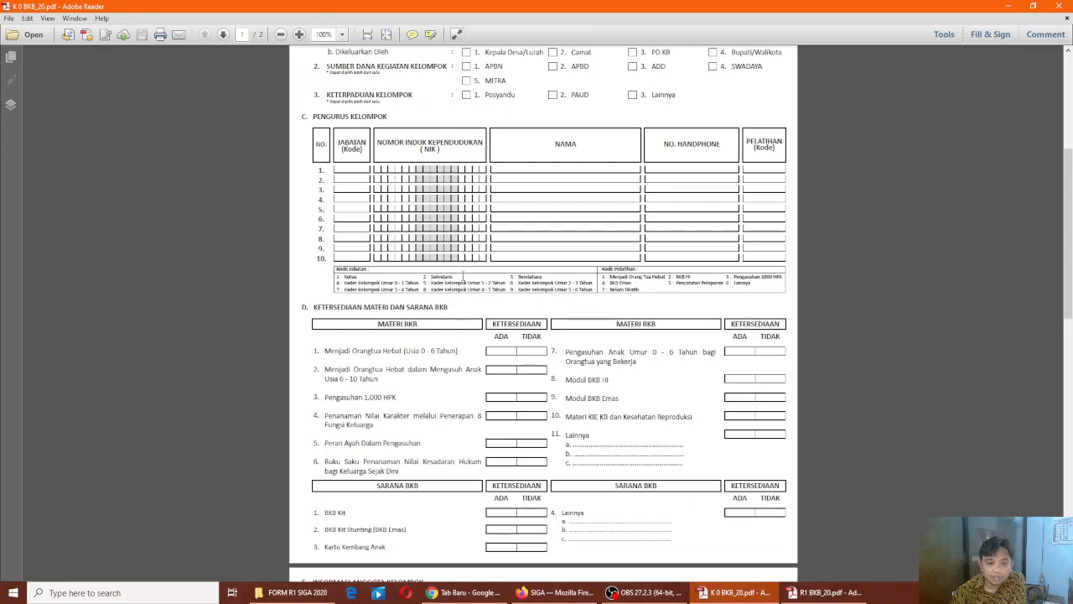
pyautogui.scroll(-4, 463, 279)
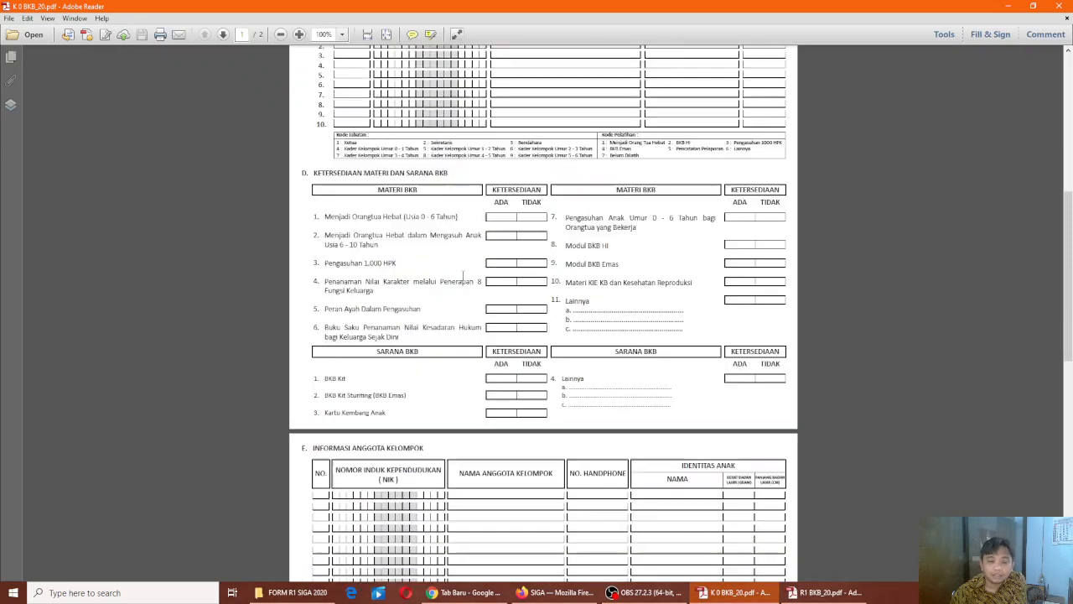
pyautogui.scroll(-10, 464, 281)
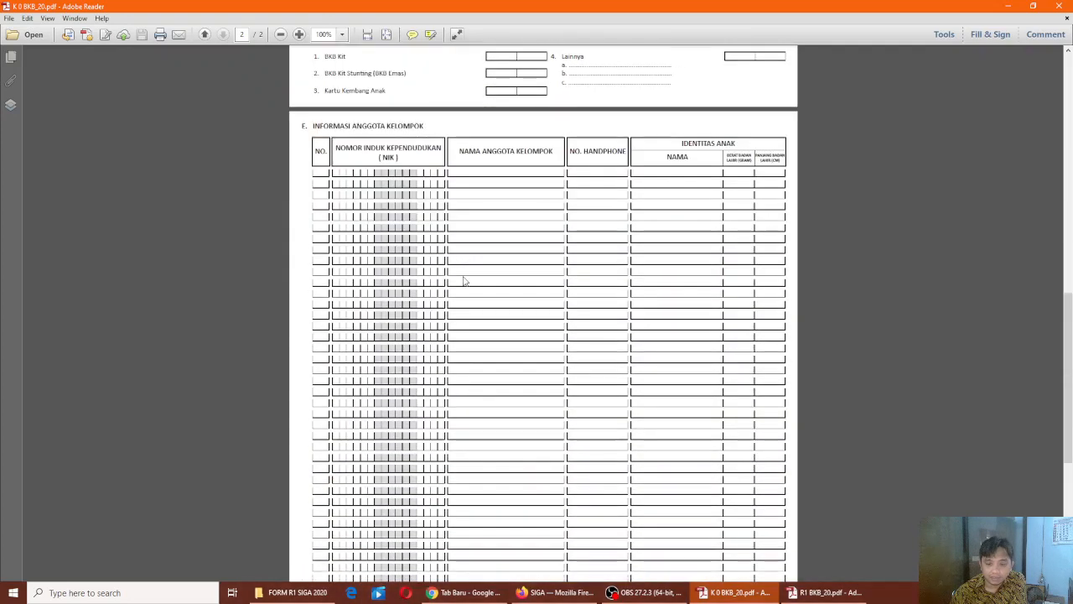
pyautogui.scroll(-5, 465, 281)
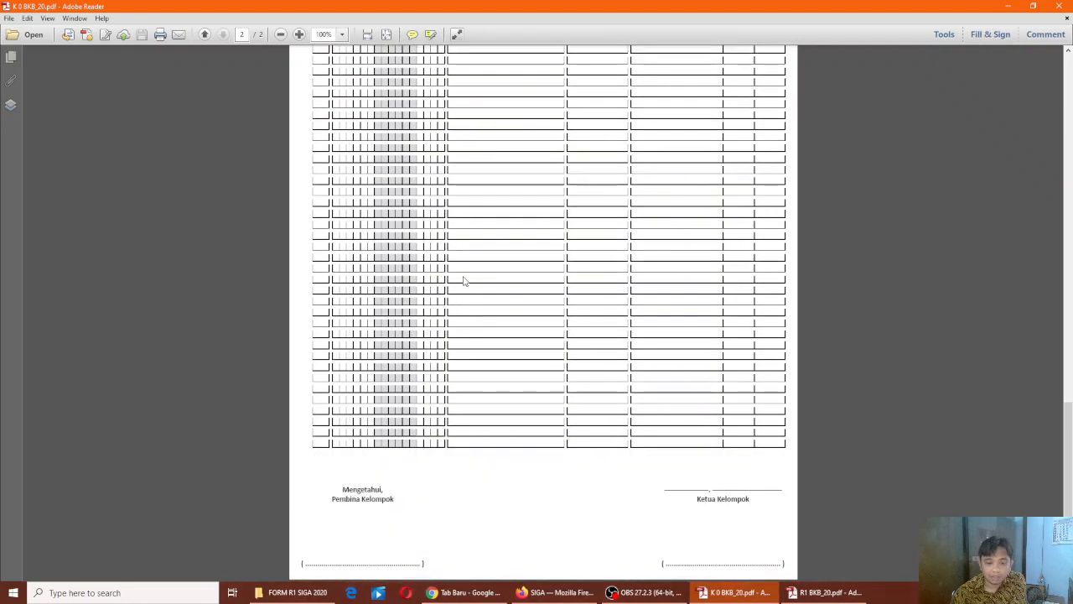
pyautogui.scroll(3, 465, 281)
pyautogui.scroll(20, 464, 281)
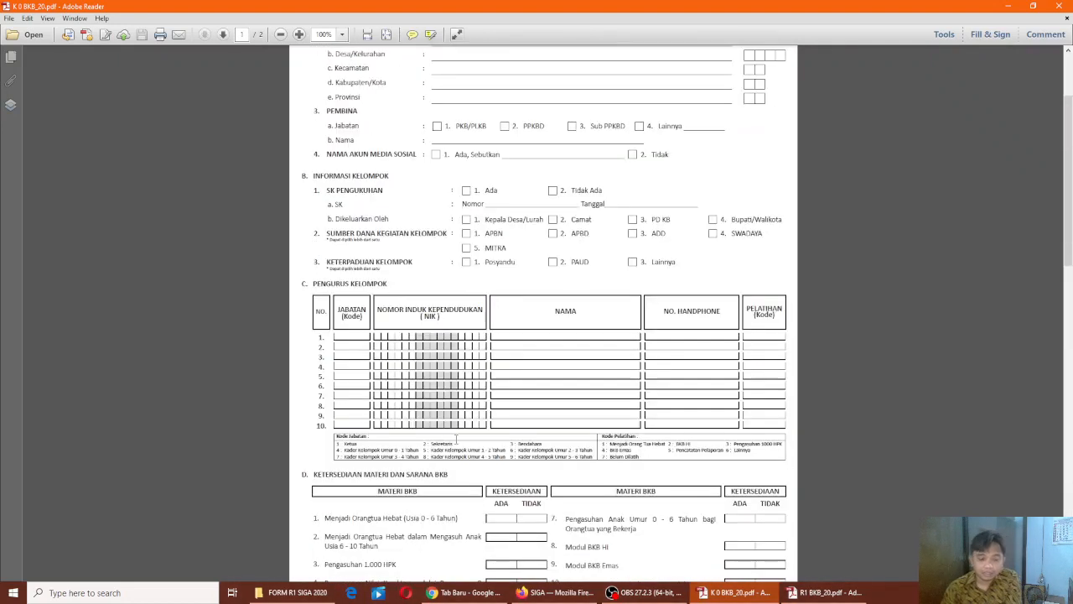
pyautogui.click(465, 592)
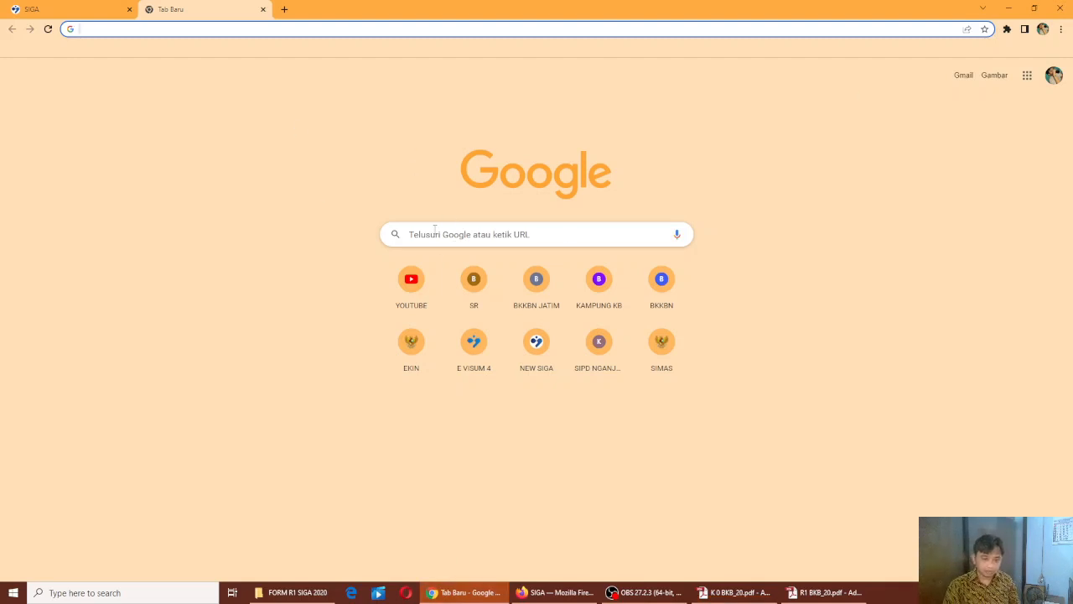
# Search Google for 'NEWSIGA BKKBN' and open the New SIGA - BKKBN site
pyautogui.click(435, 234)
pyautogui.write('NEWSIGA BKKBN')
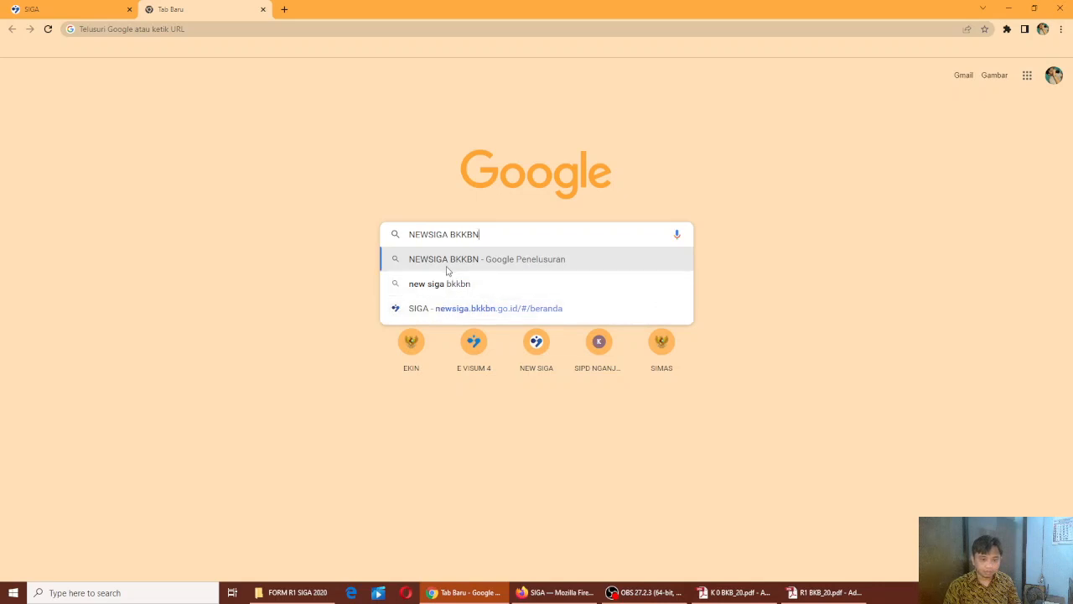
pyautogui.click(446, 267)
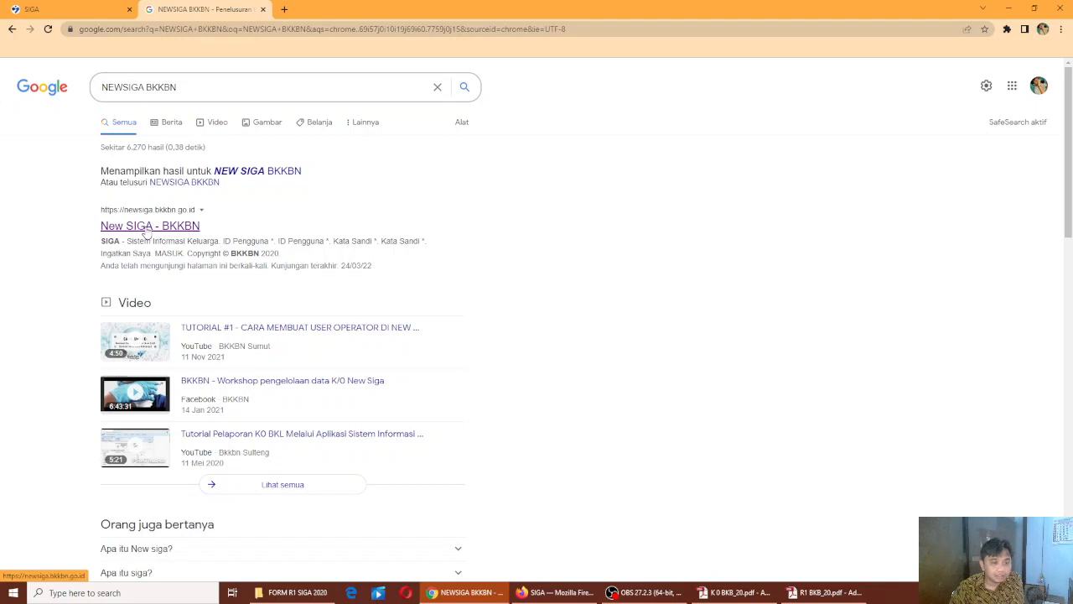
pyautogui.click(146, 228)
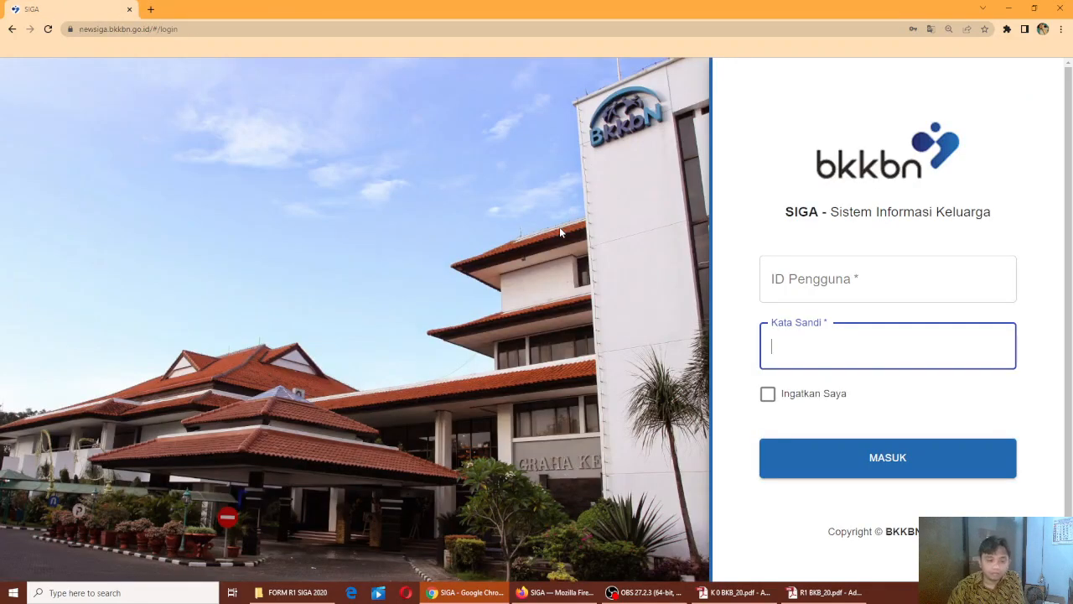
# Log in to SIGA with the operator user ID and the saved autofill password
pyautogui.click(827, 281)
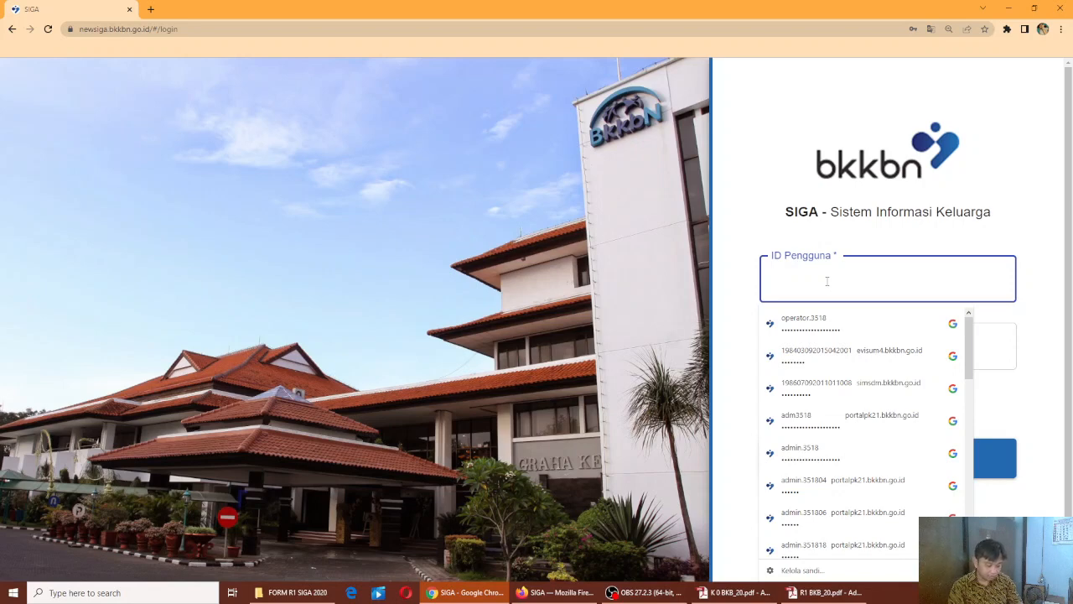
pyautogui.write('operator')
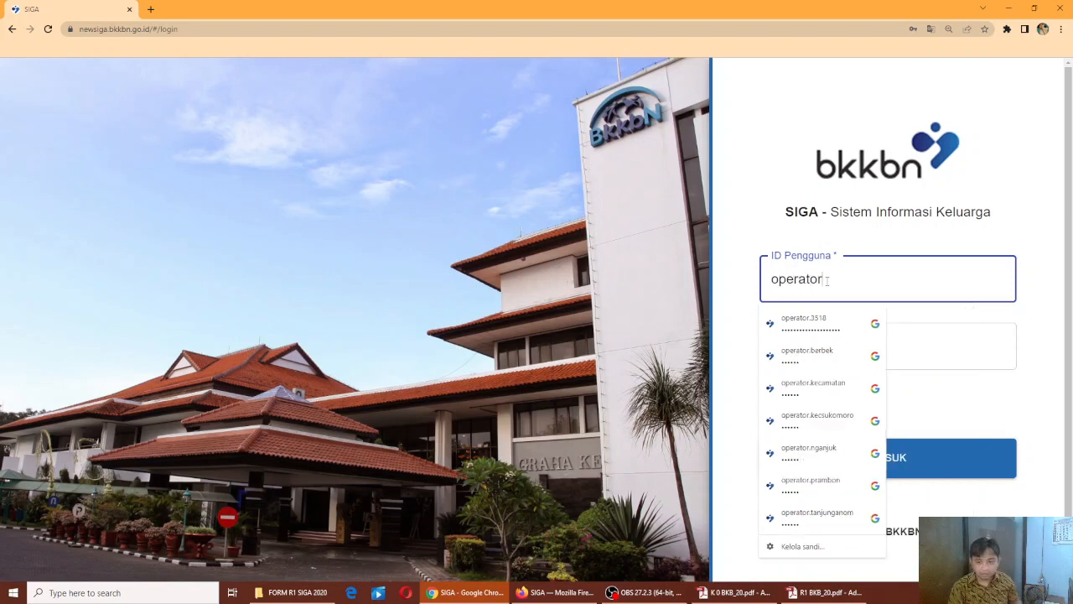
pyautogui.write('.3')
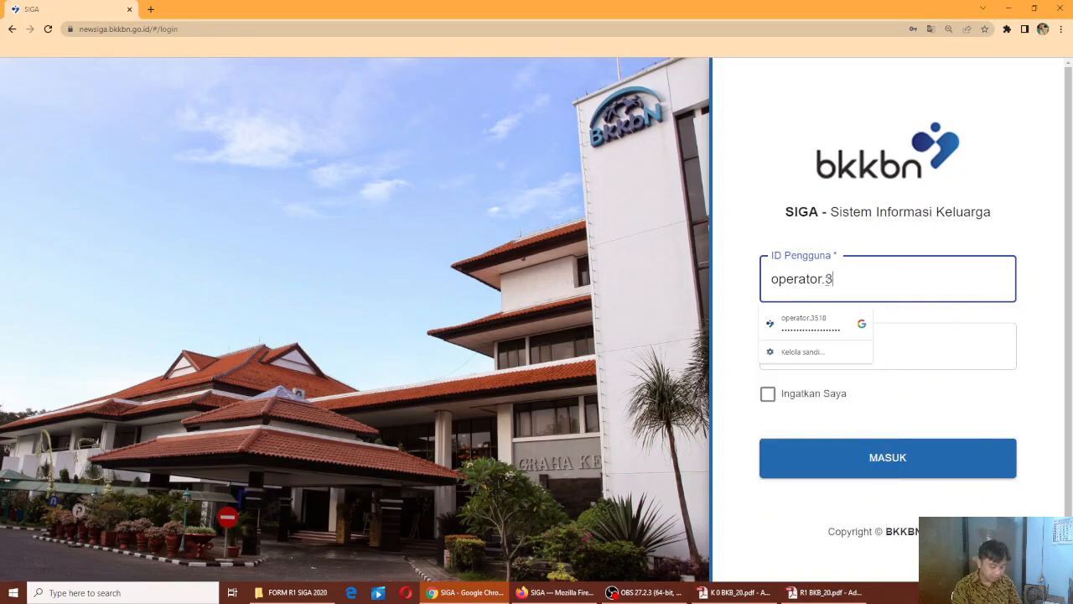
pyautogui.write('518')
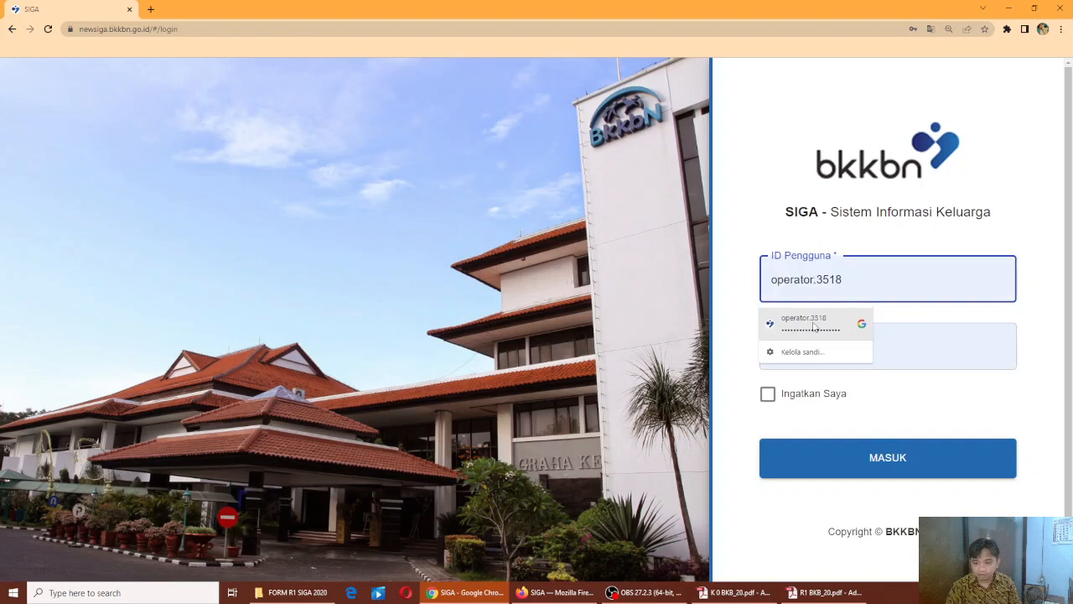
pyautogui.click(810, 324)
pyautogui.click(874, 461)
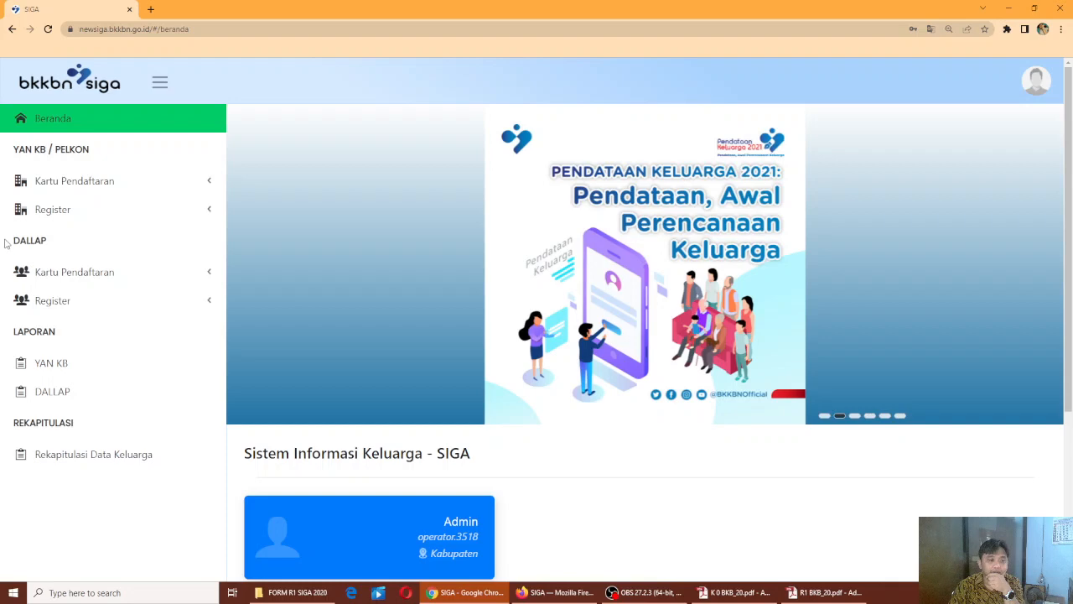
# Open the Kelompok BKB list under DALLAP > Kartu Pendaftaran > Kelompok Kegiatan
pyautogui.click(88, 274)
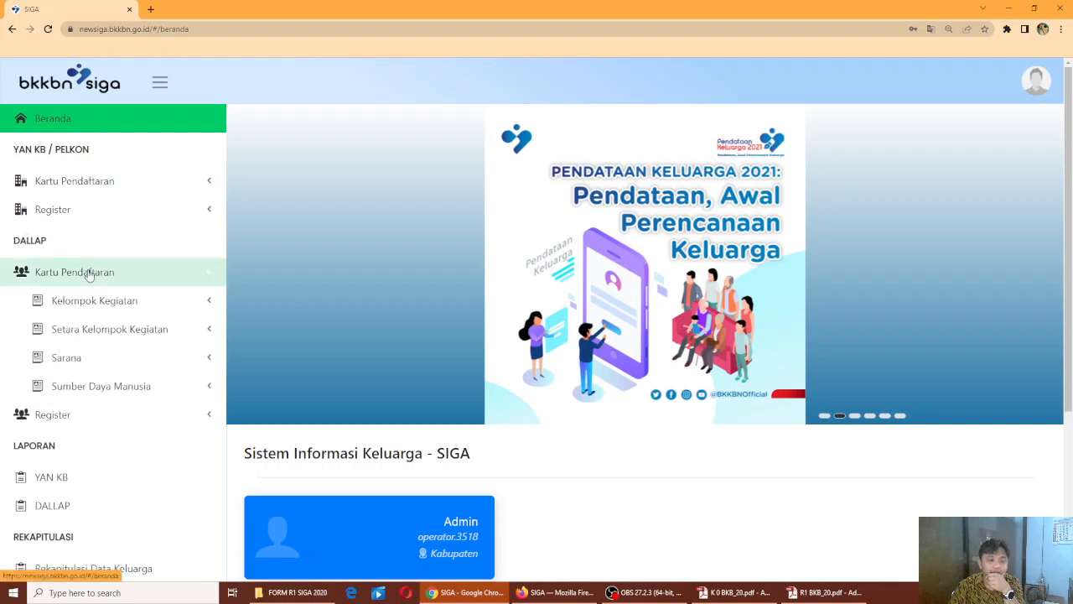
pyautogui.click(90, 302)
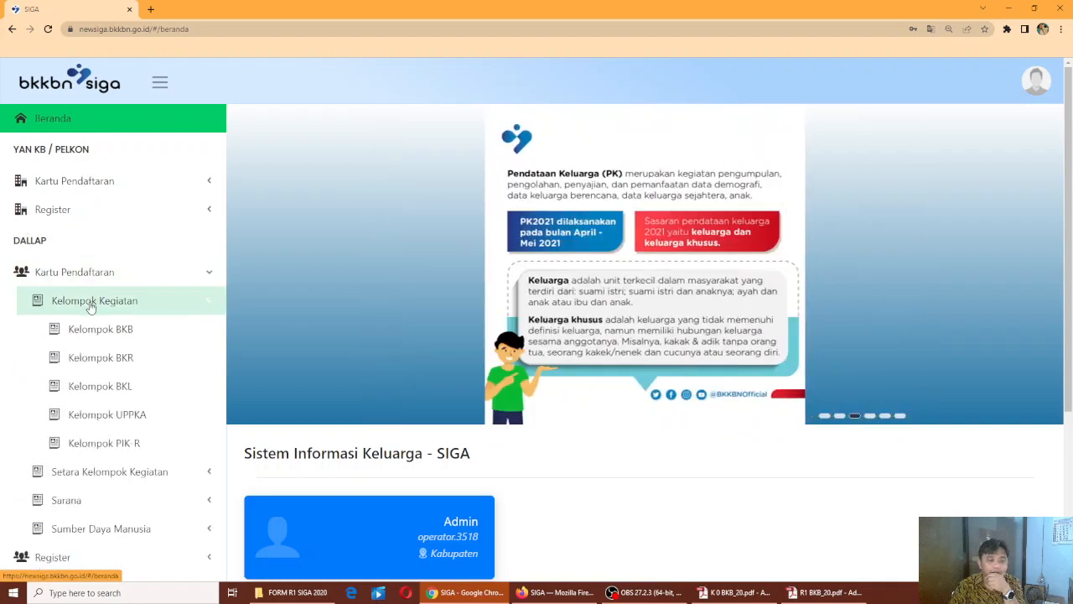
pyautogui.click(96, 334)
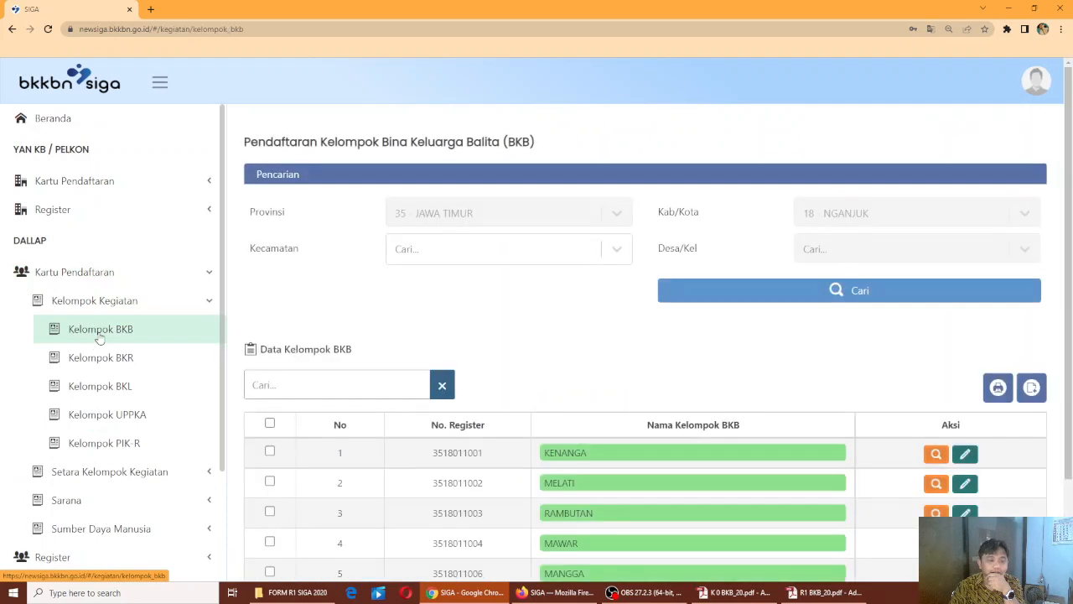
pyautogui.scroll(-3, 354, 307)
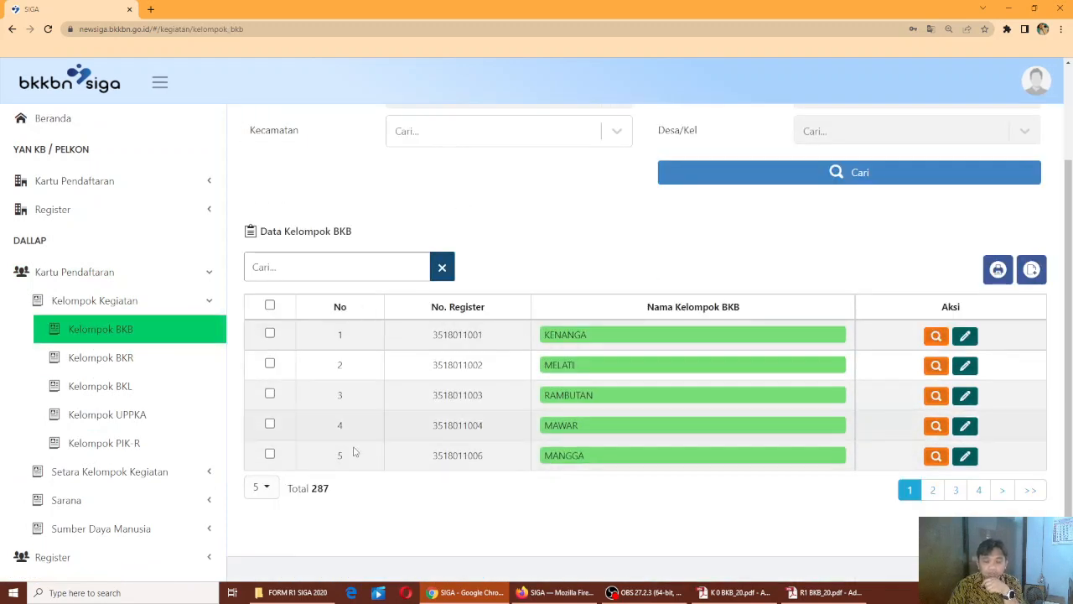
# Set the page size to All so all 287 BKB groups show, then return to the top
pyautogui.click(267, 488)
pyautogui.click(298, 534)
pyautogui.click(267, 490)
pyautogui.click(301, 531)
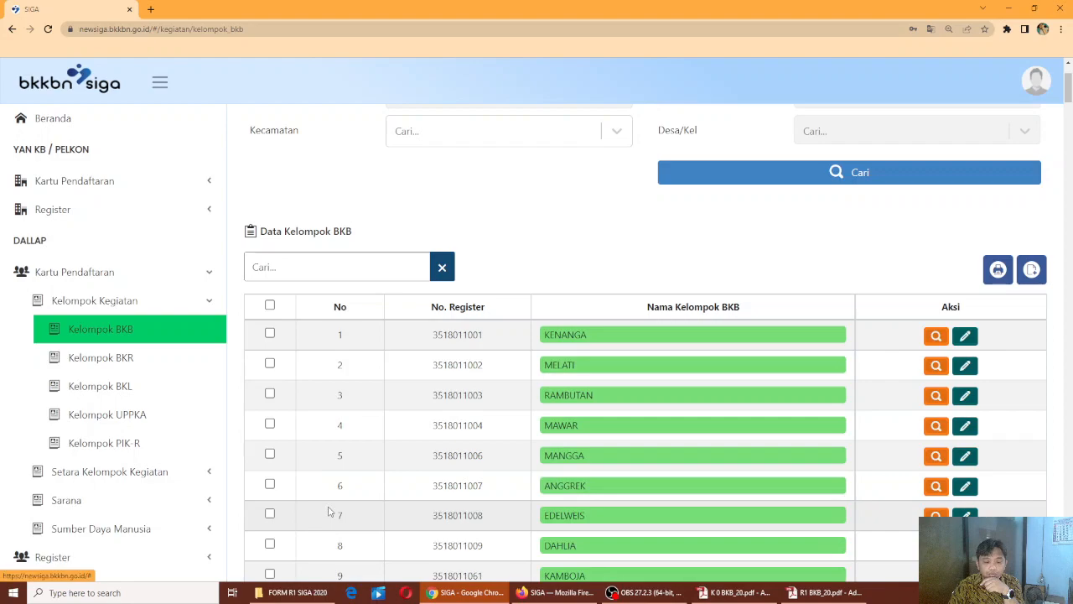
pyautogui.scroll(-5, 366, 477)
pyautogui.scroll(-20, 365, 489)
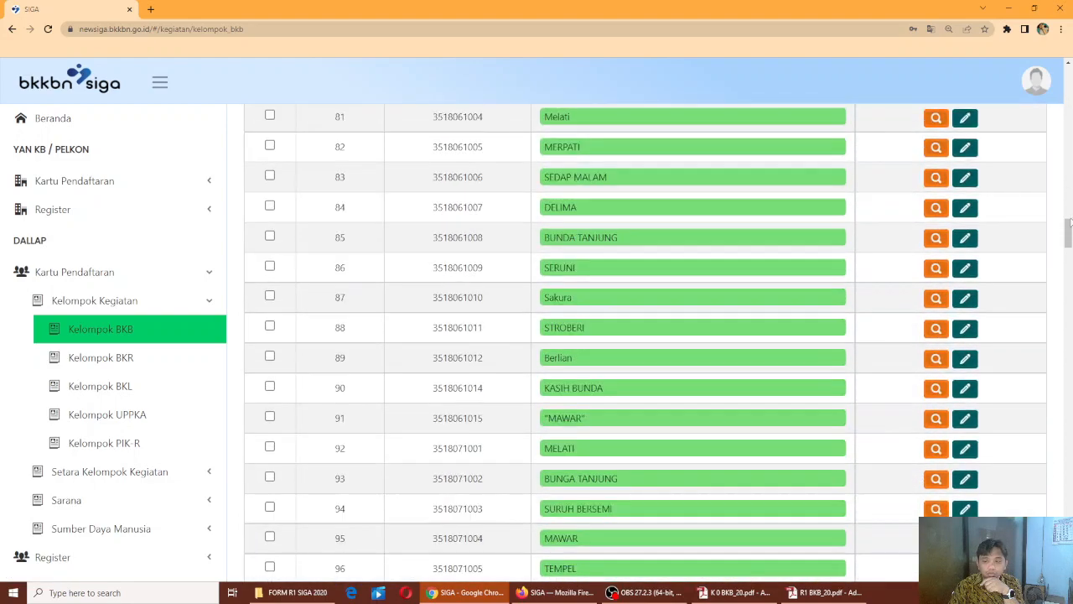
pyautogui.moveTo(1070, 223); pyautogui.dragTo(1051, 501)
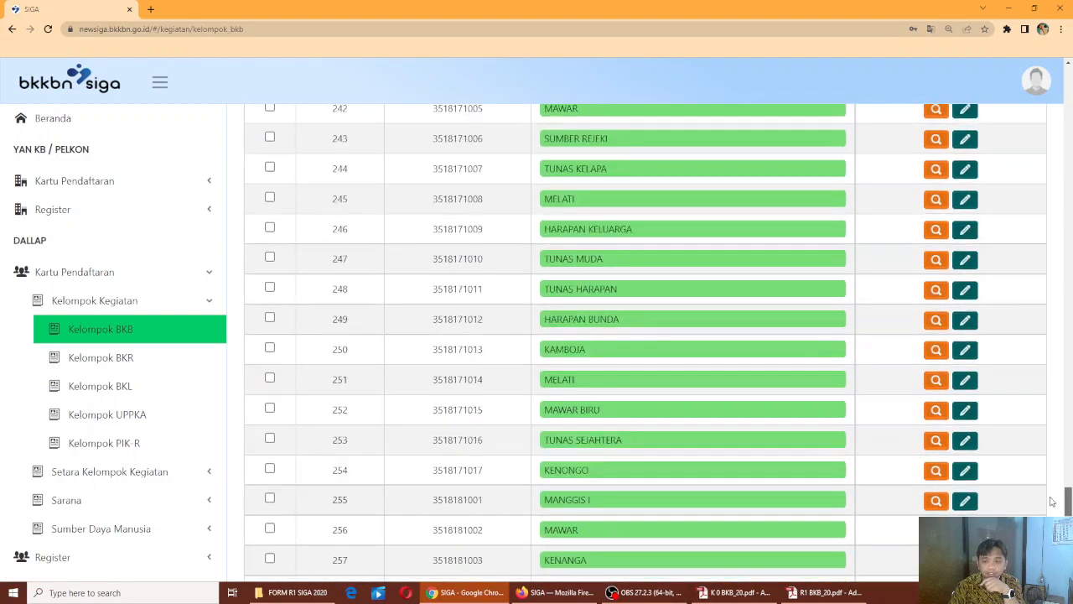
pyautogui.press('Home')
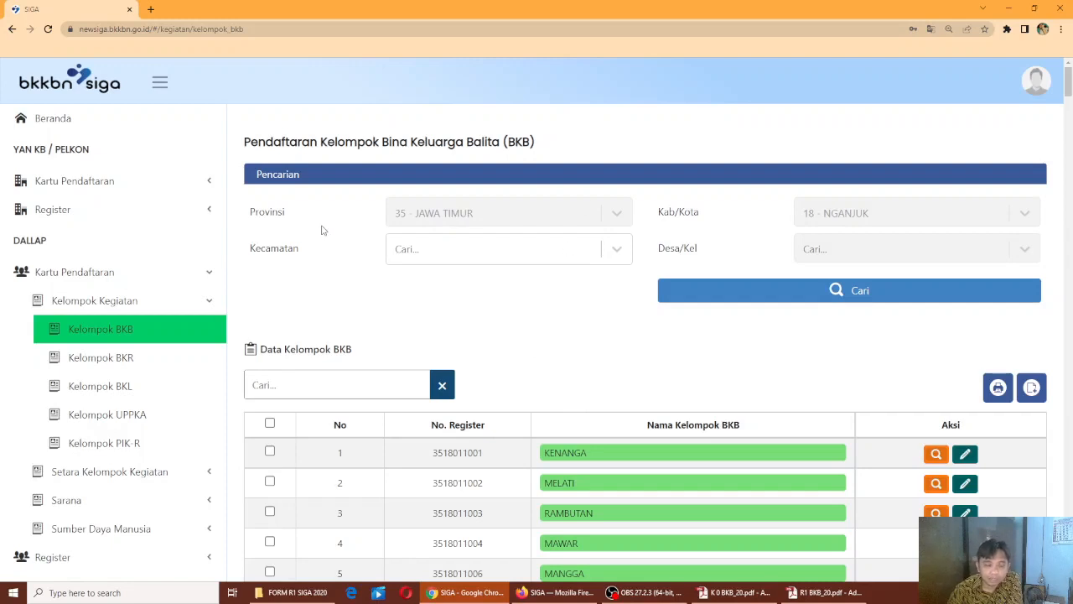
# Filter to Kecamatan 01 - SAWAHAN and Desa 2001 - BENDOLO, then start a new BKB group entry
pyautogui.click(617, 250)
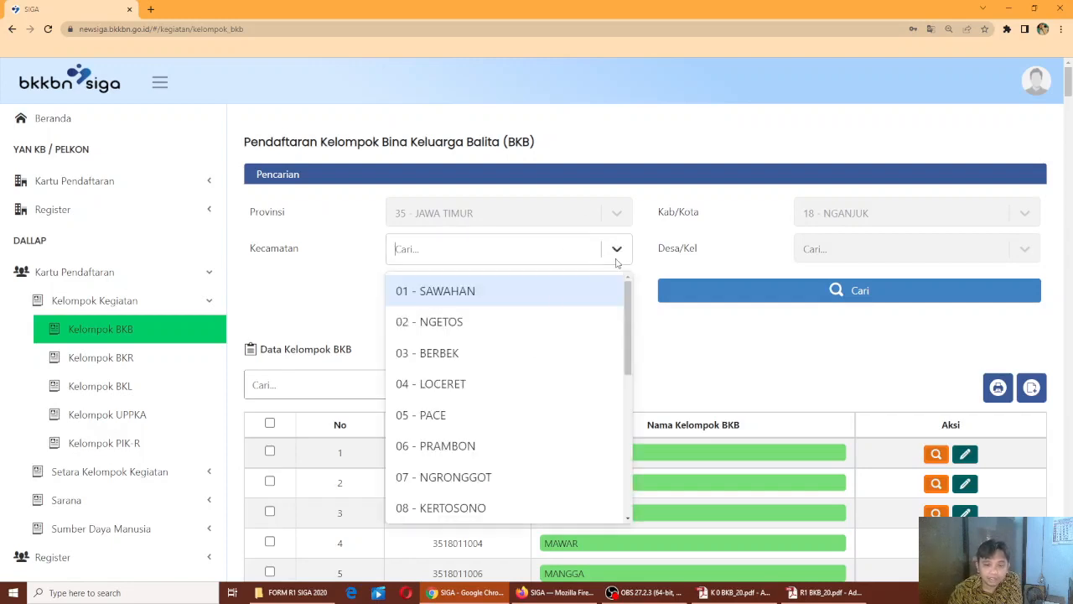
pyautogui.click(536, 304)
pyautogui.click(1025, 250)
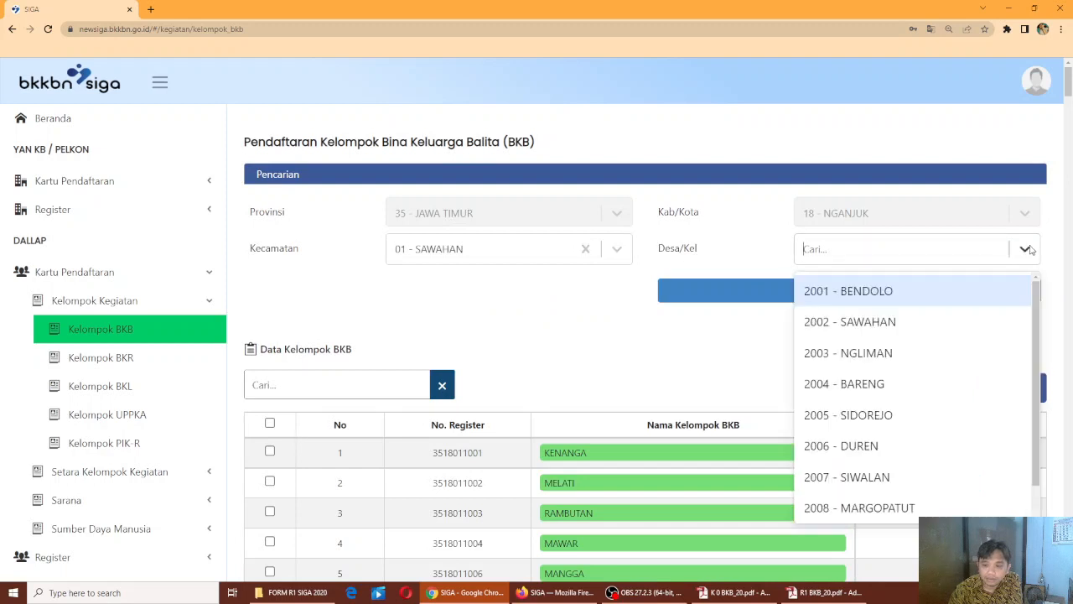
pyautogui.click(900, 292)
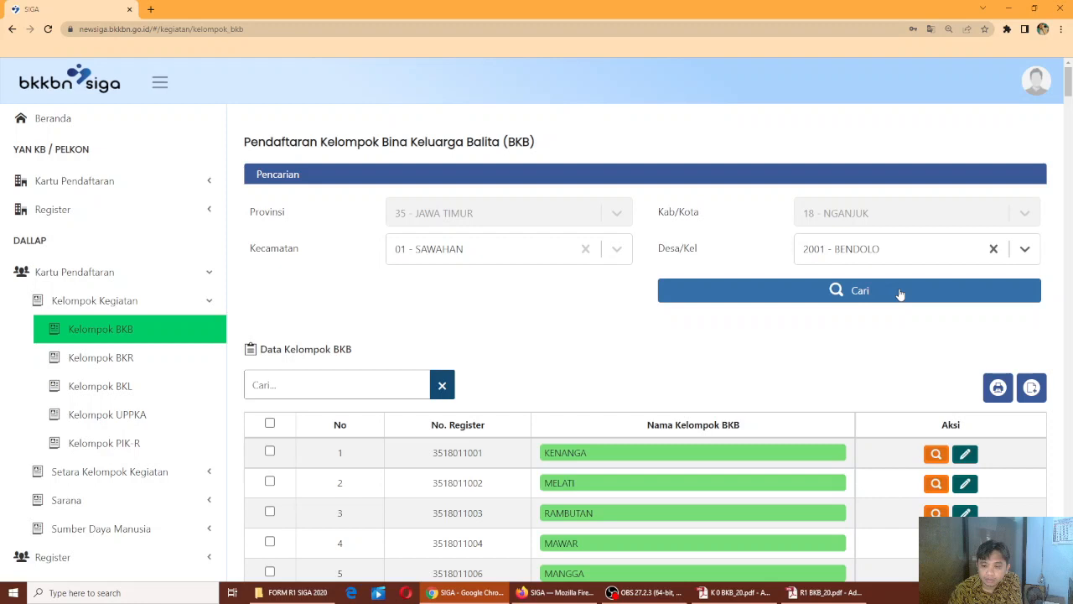
pyautogui.click(900, 292)
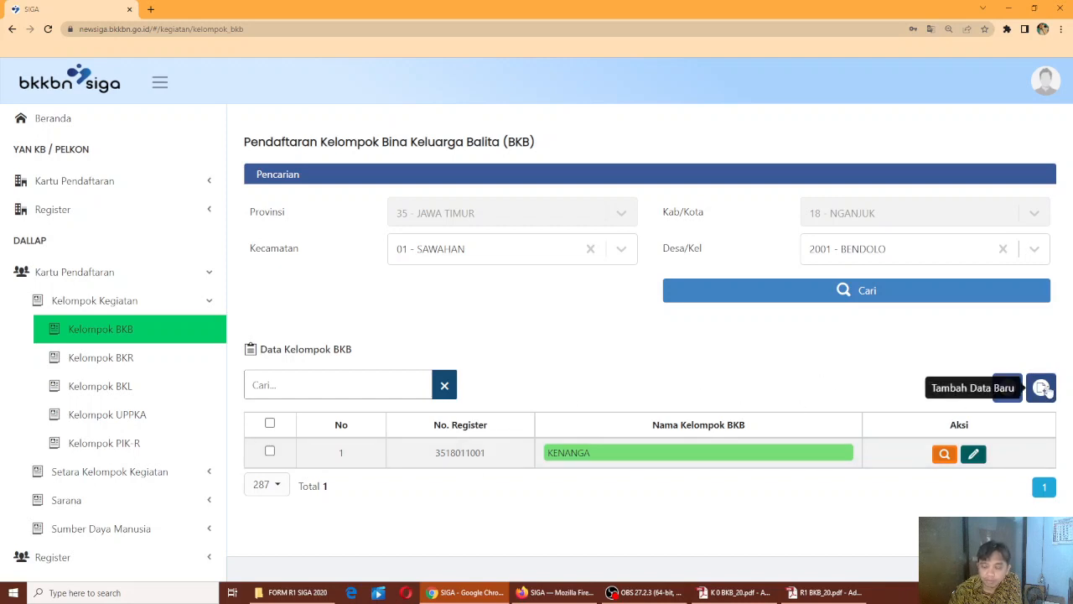
pyautogui.click(1042, 387)
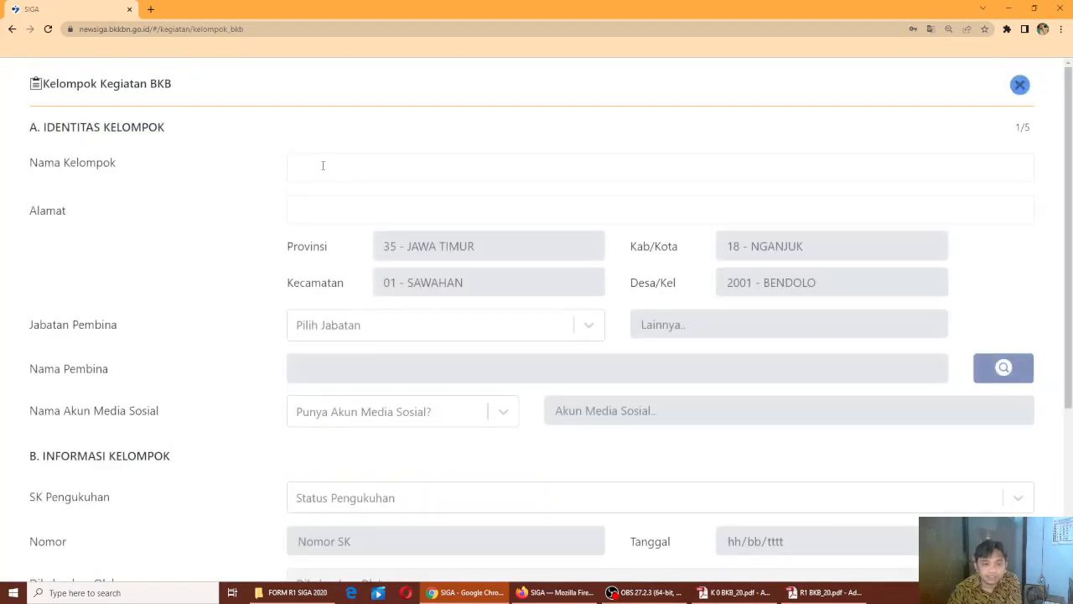
# Fill group name '_BKB UJI COBA', address 'BENDOLO' and mentor position 1. PKB/PLKB
pyautogui.click(323, 165)
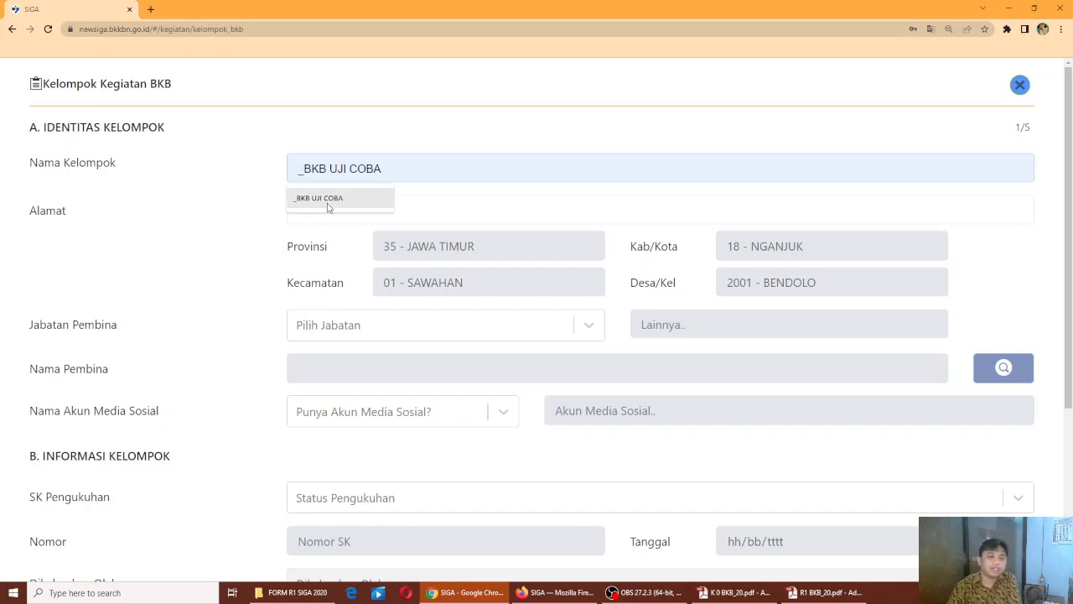
pyautogui.click(328, 207)
pyautogui.click(328, 203)
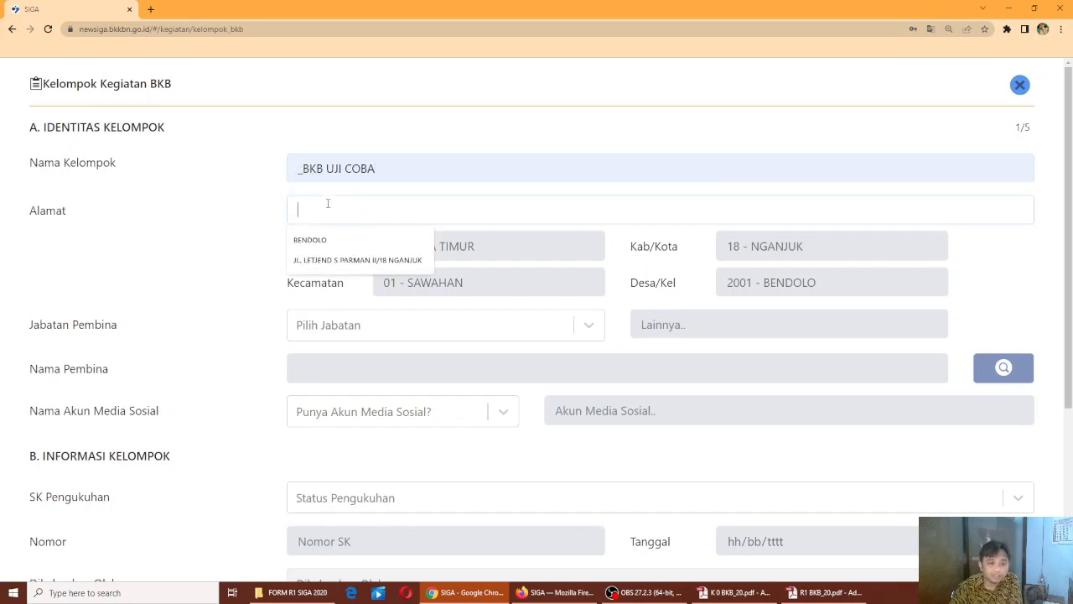
pyautogui.click(325, 242)
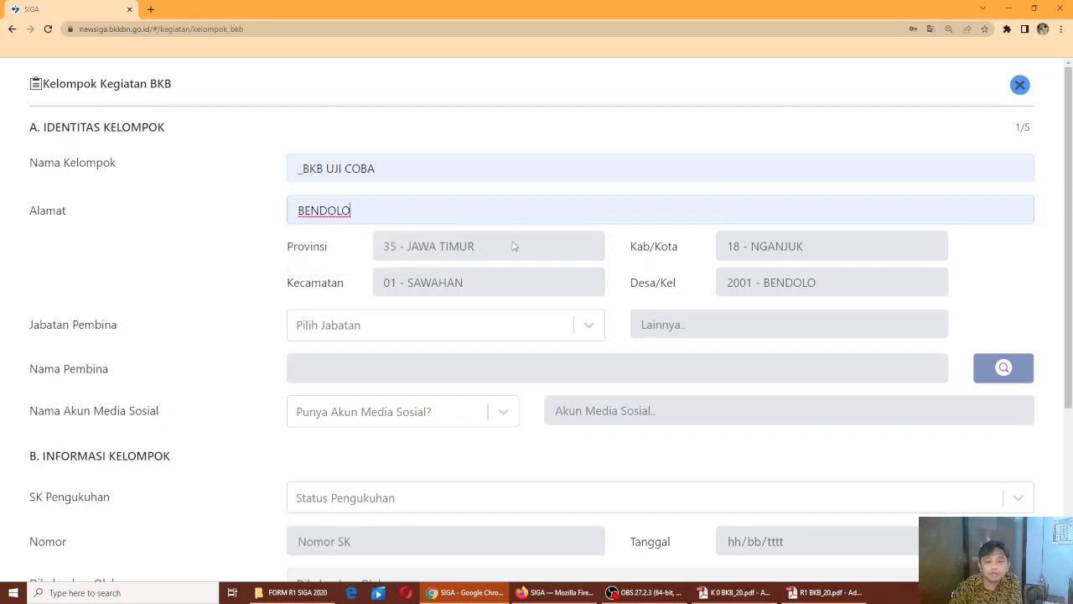
pyautogui.click(587, 326)
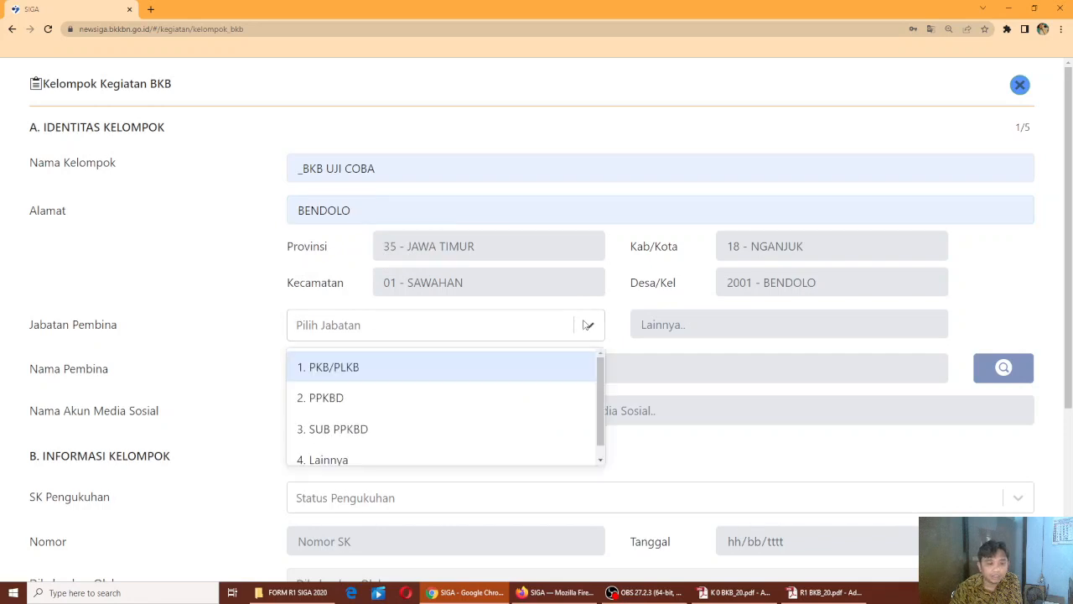
pyautogui.click(355, 373)
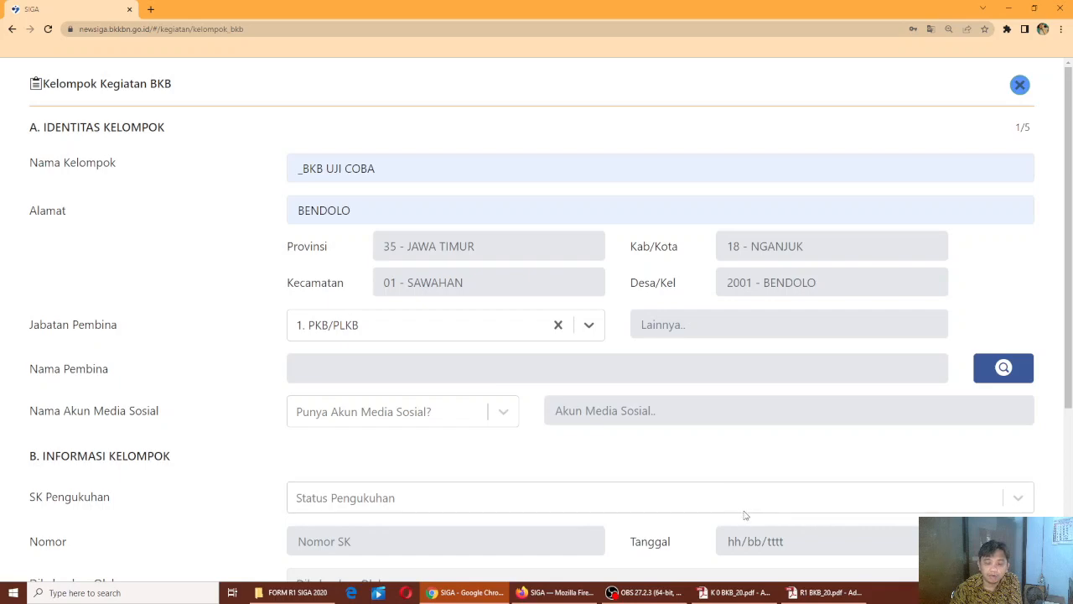
# Check the paper K/0/BKB form in Adobe Reader, then return to the SIGA form
pyautogui.click(736, 592)
pyautogui.scroll(3, 569, 295)
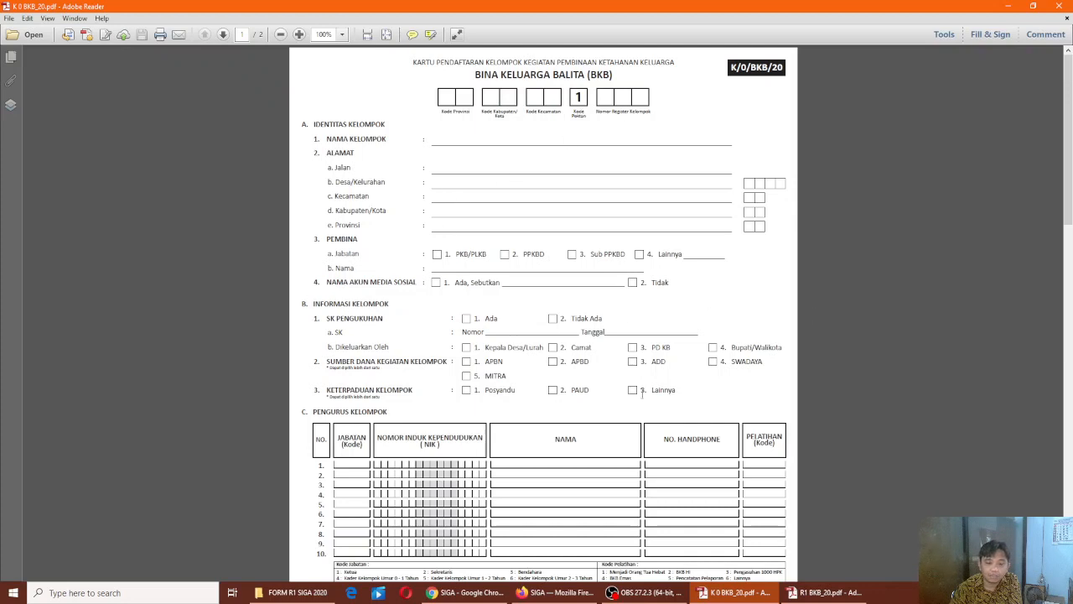
pyautogui.click(465, 592)
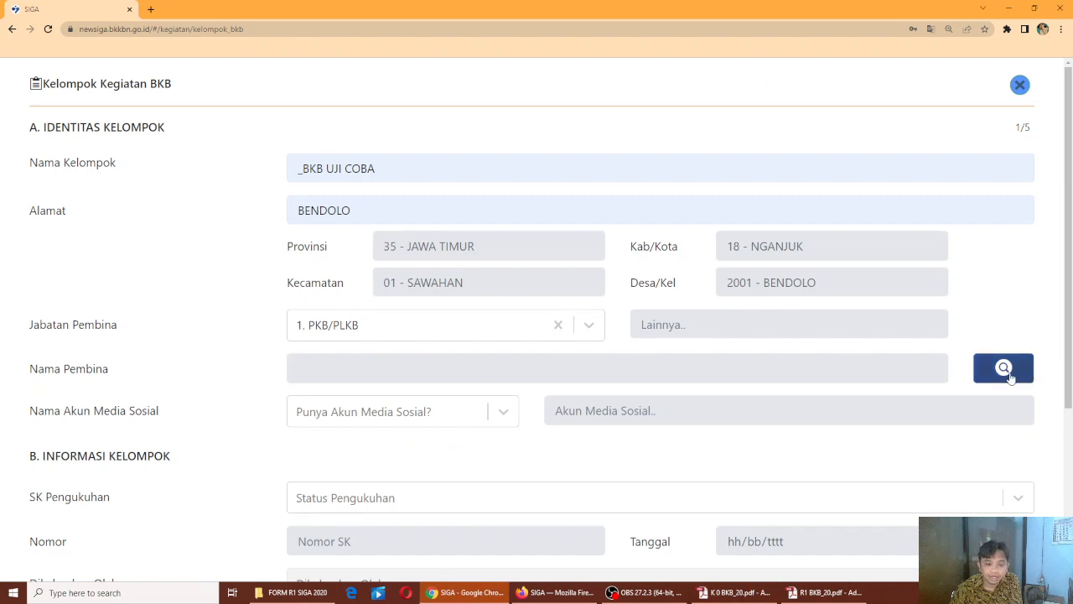
# Pick the second PKB/PLKB officer as mentor, then try the second PPKBD instead
pyautogui.click(1003, 373)
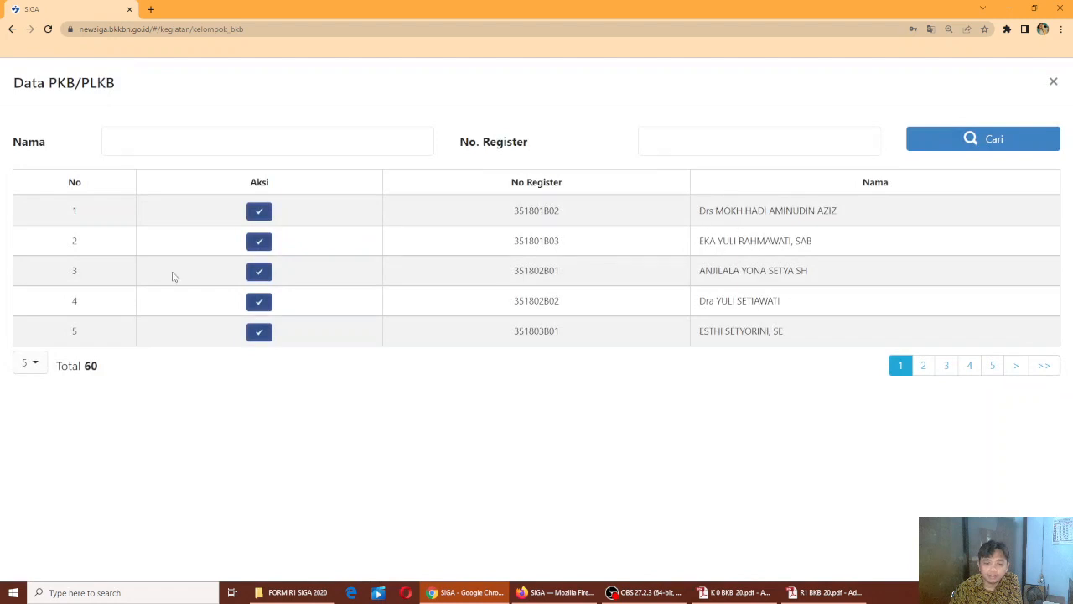
pyautogui.click(260, 242)
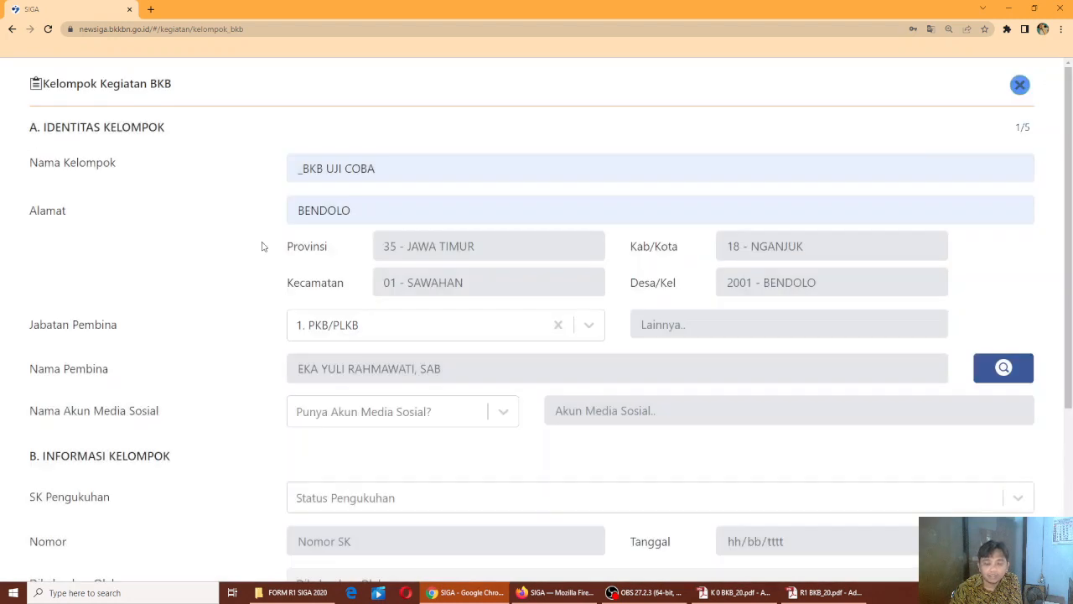
pyautogui.click(557, 325)
pyautogui.click(587, 327)
pyautogui.click(361, 399)
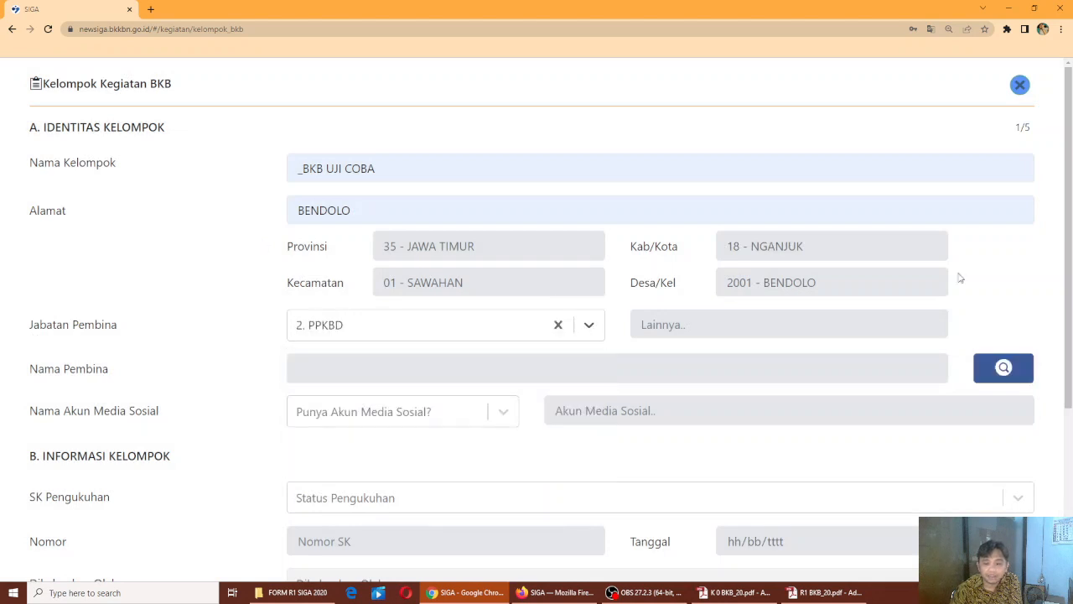
pyautogui.click(998, 369)
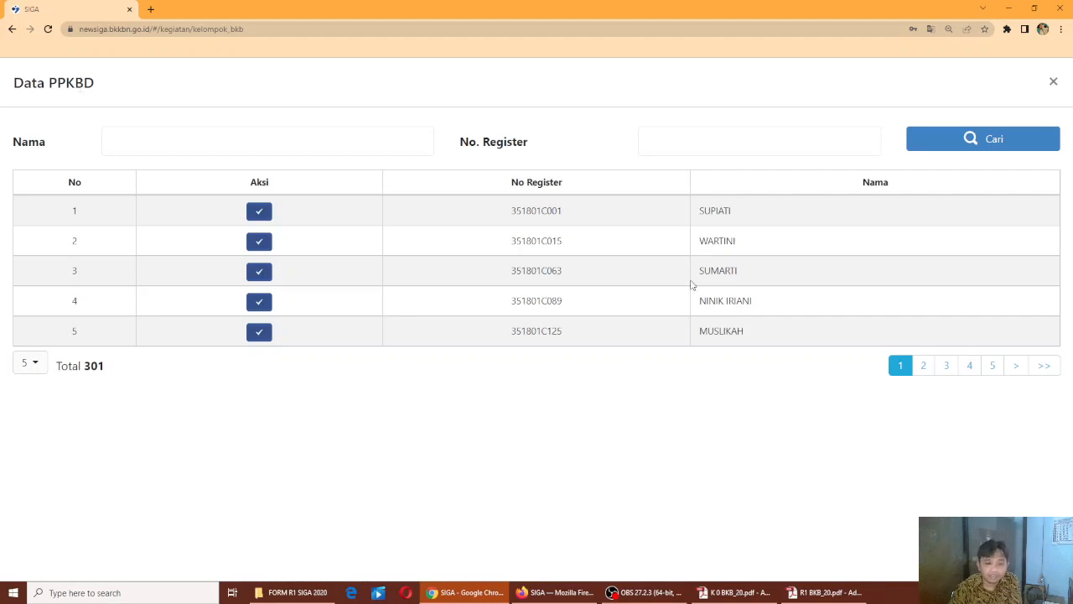
pyautogui.click(260, 243)
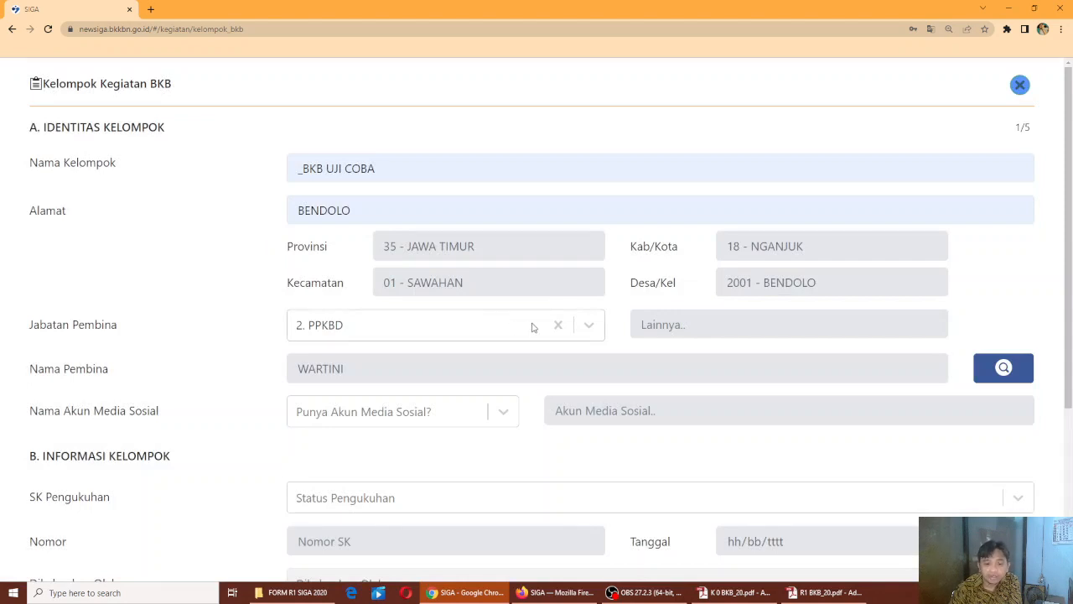
# Reset the mentor position to 1. PKB/PLKB and pick the second listed officer again
pyautogui.click(559, 327)
pyautogui.click(589, 329)
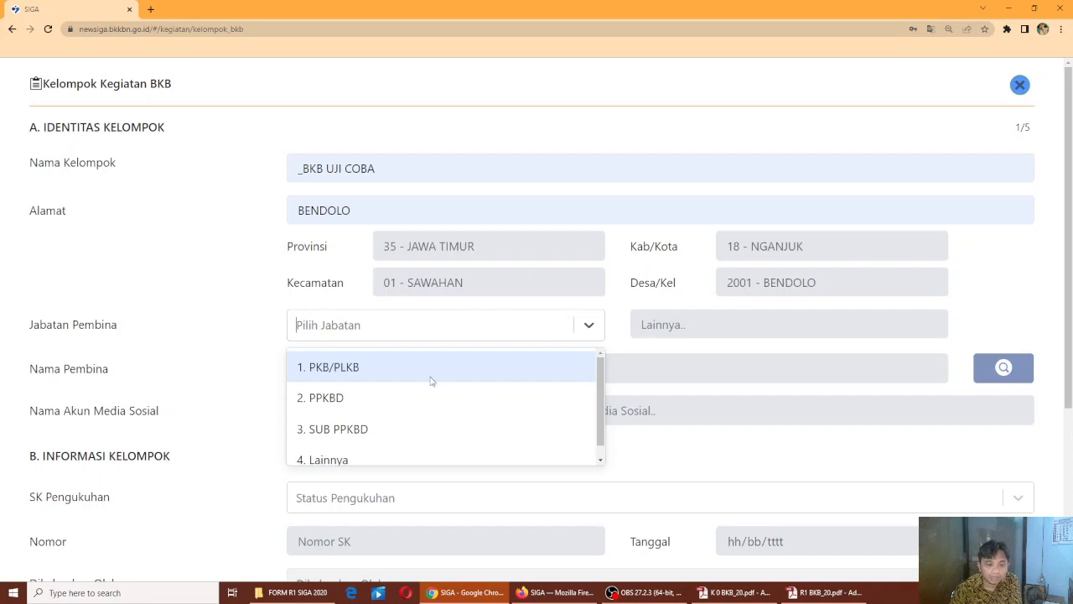
pyautogui.click(409, 378)
pyautogui.click(1004, 368)
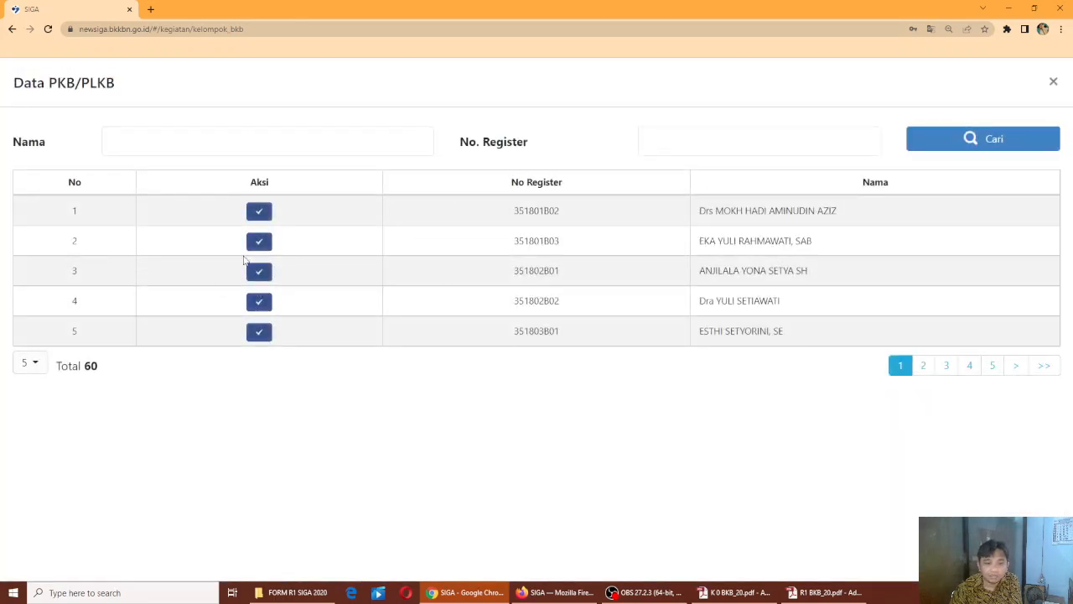
pyautogui.click(258, 244)
pyautogui.scroll(-2, 359, 446)
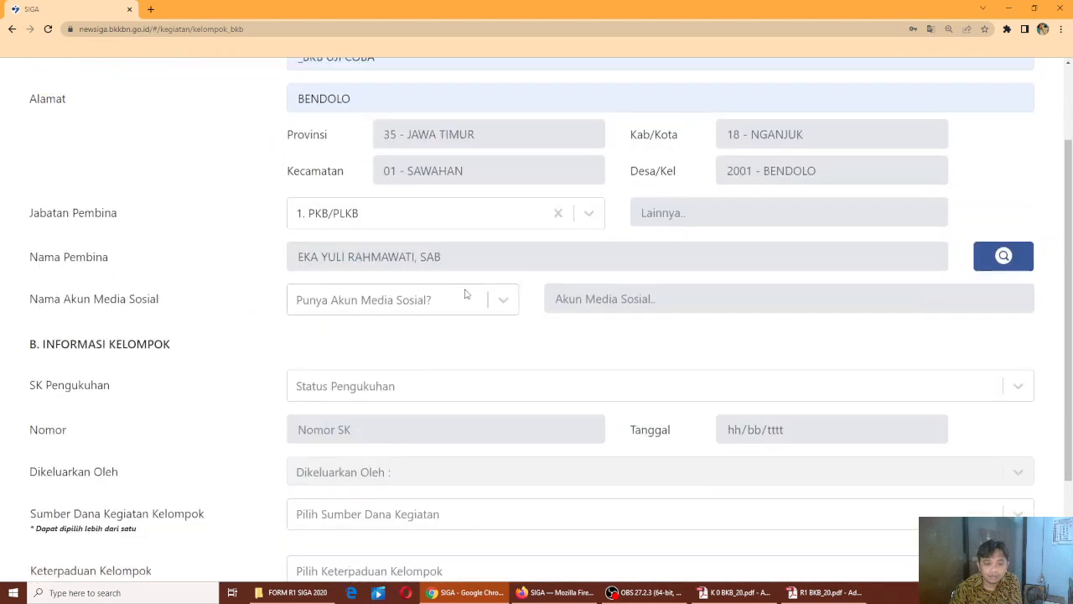
# Set Punya Akun Media Sosial to 1. Ada with the account FACEBOOK
pyautogui.click(402, 309)
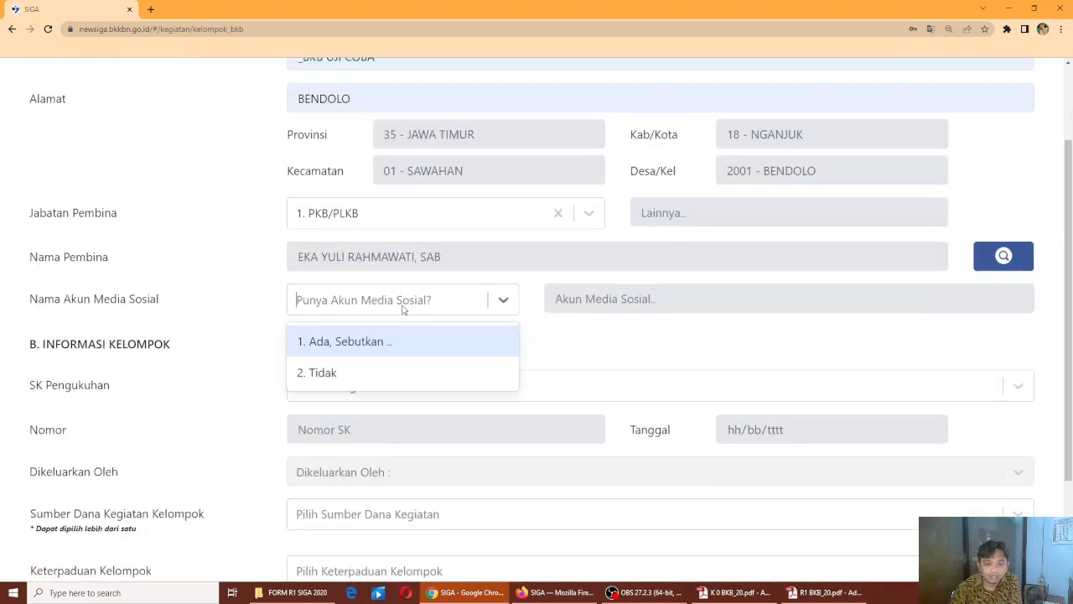
pyautogui.click(393, 349)
pyautogui.click(666, 303)
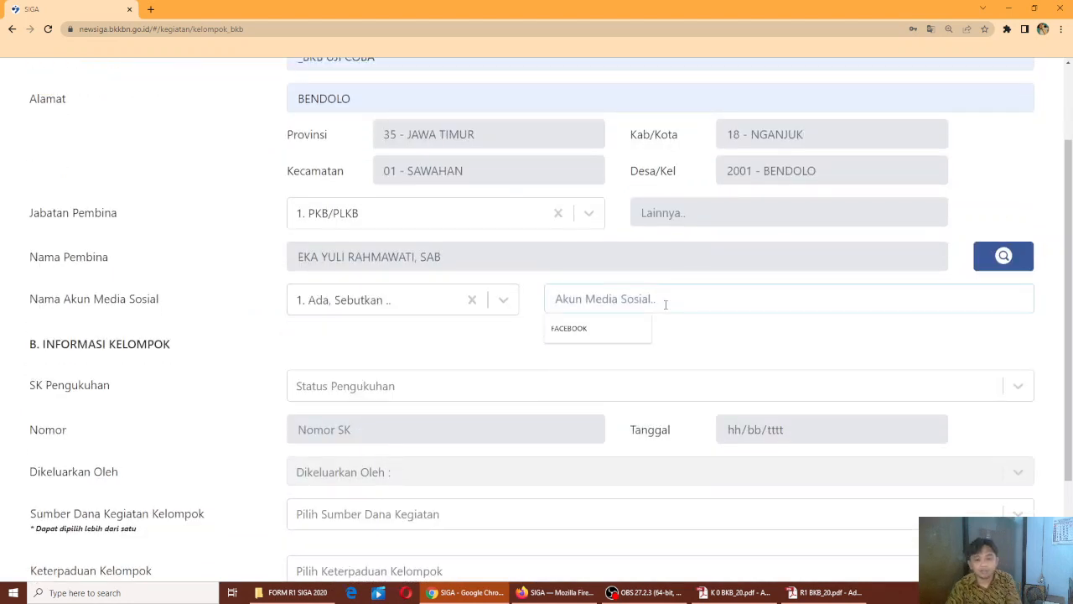
pyautogui.click(635, 331)
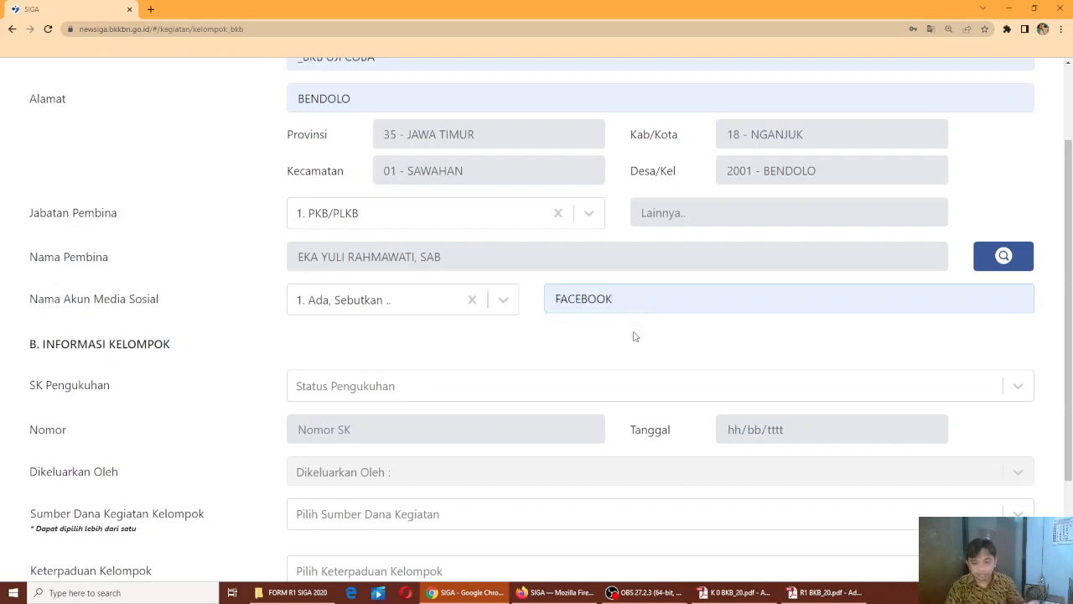
pyautogui.click(504, 301)
pyautogui.click(458, 383)
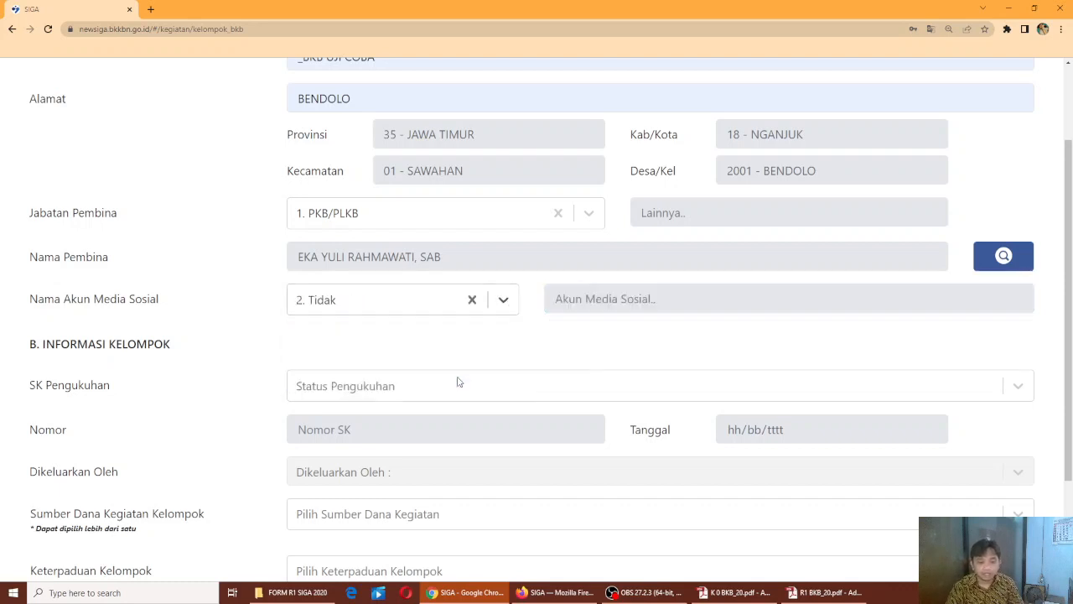
pyautogui.click(503, 300)
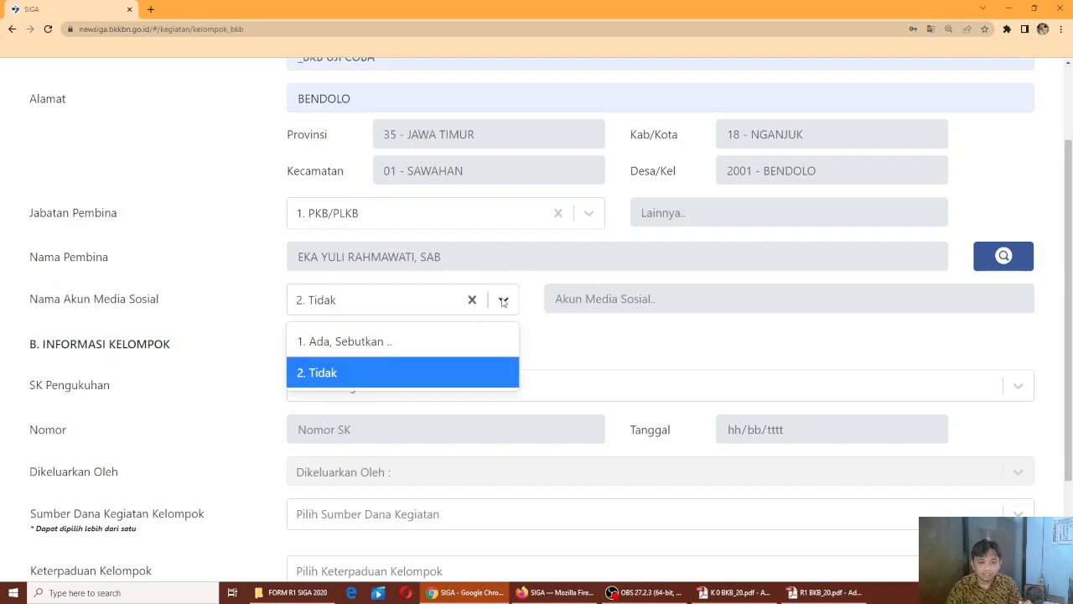
pyautogui.click(447, 351)
pyautogui.click(604, 297)
pyautogui.click(599, 330)
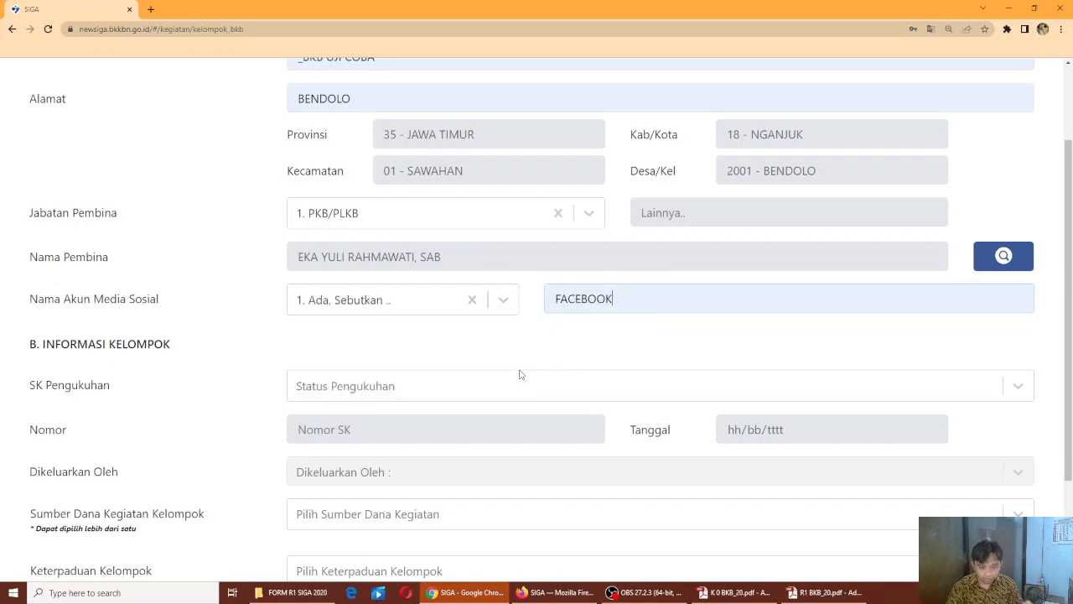
pyautogui.scroll(-2, 359, 413)
# Set SK Pengukuhan to 1. Ada, number 188/XXXX, dated 03/01/2022
pyautogui.click(341, 252)
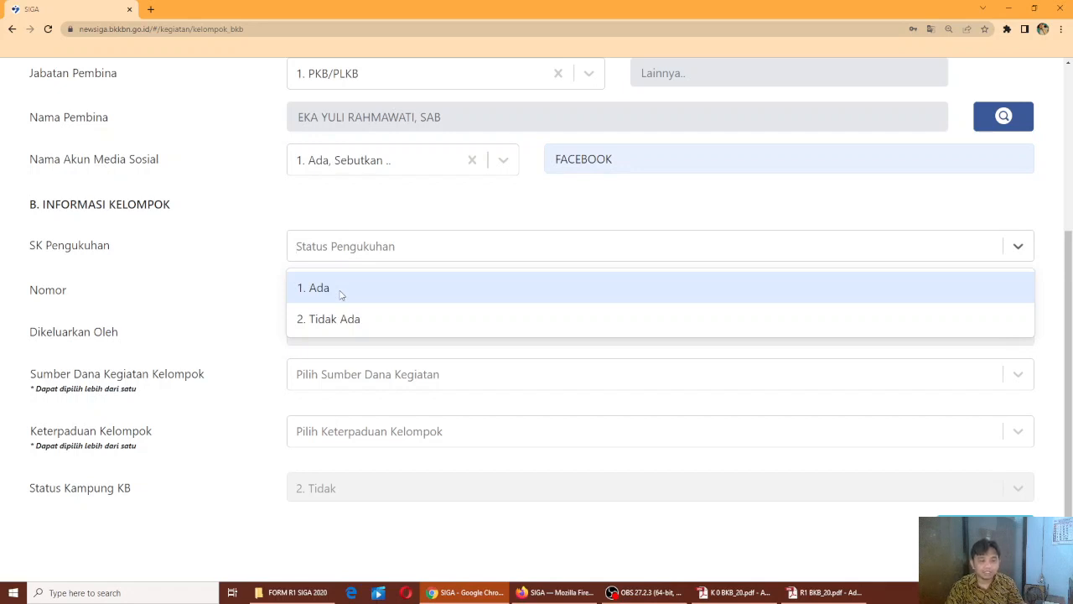
pyautogui.click(342, 293)
pyautogui.click(323, 289)
pyautogui.click(333, 325)
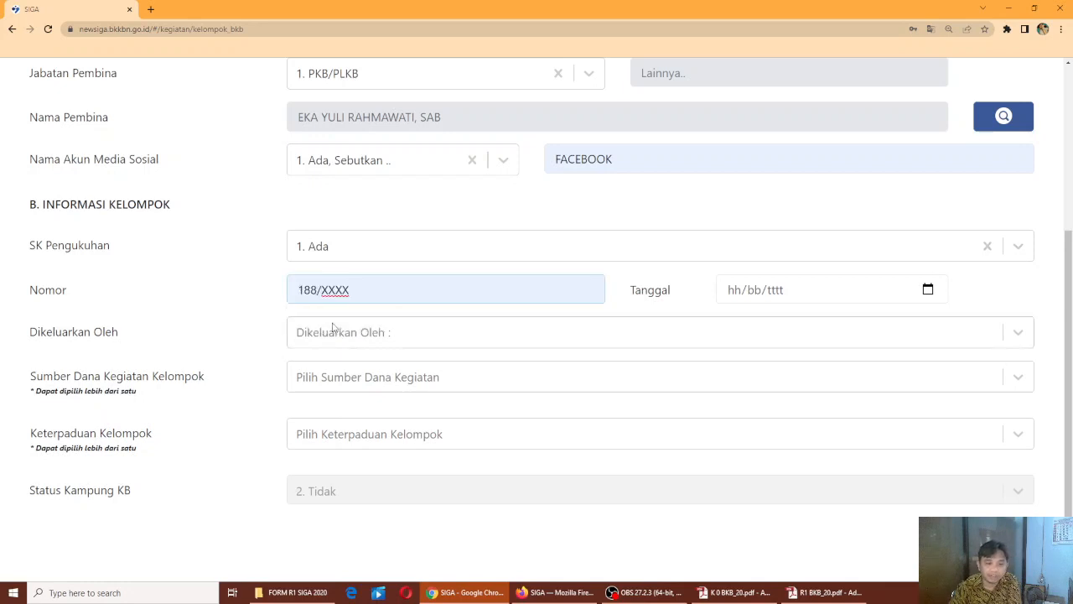
pyautogui.click(927, 293)
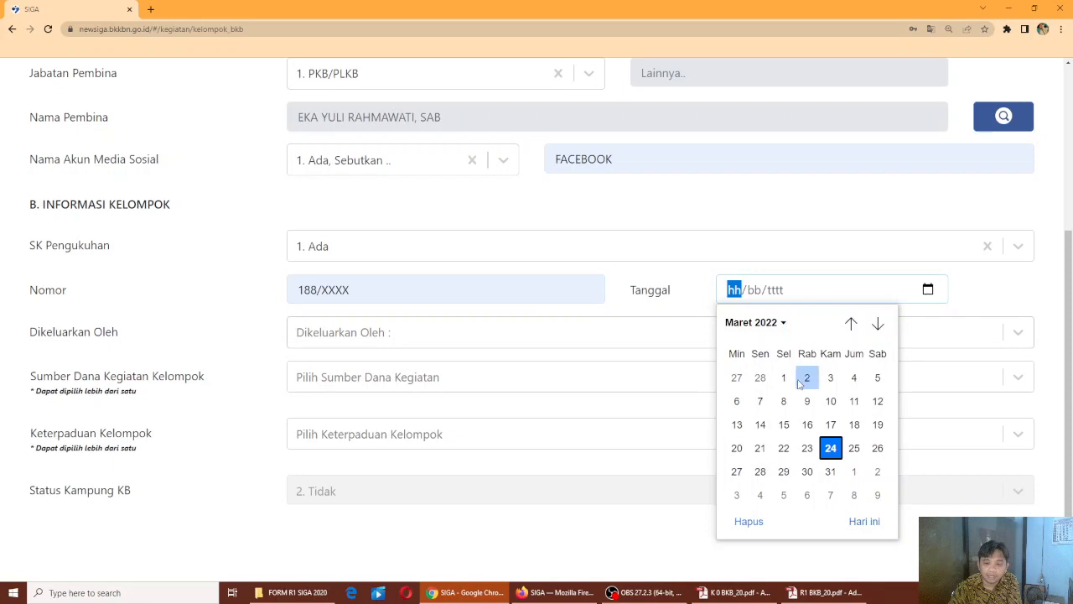
pyautogui.click(754, 324)
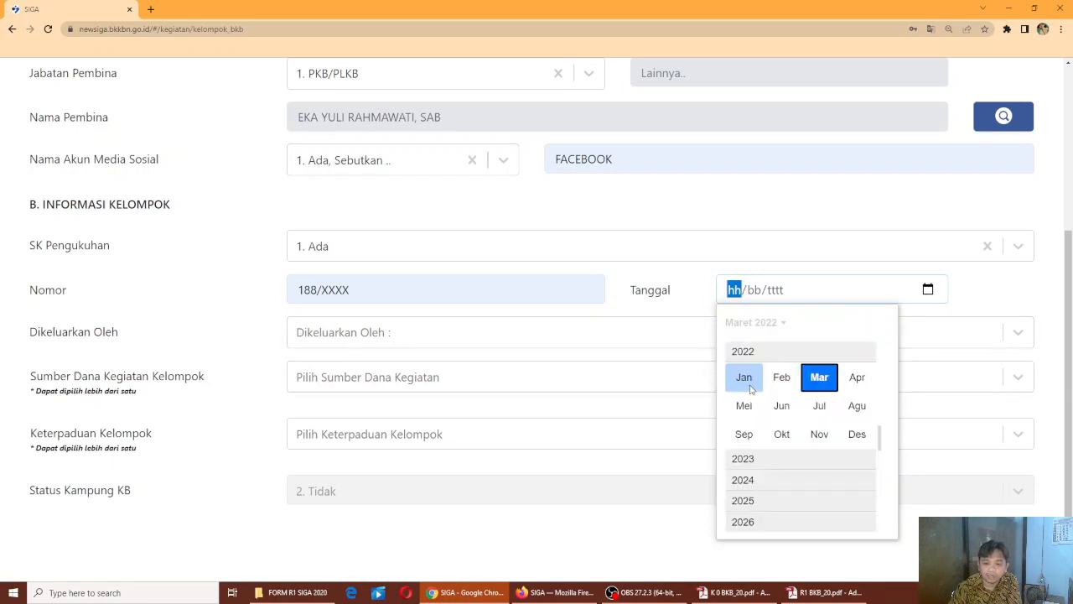
pyautogui.click(744, 378)
pyautogui.click(763, 402)
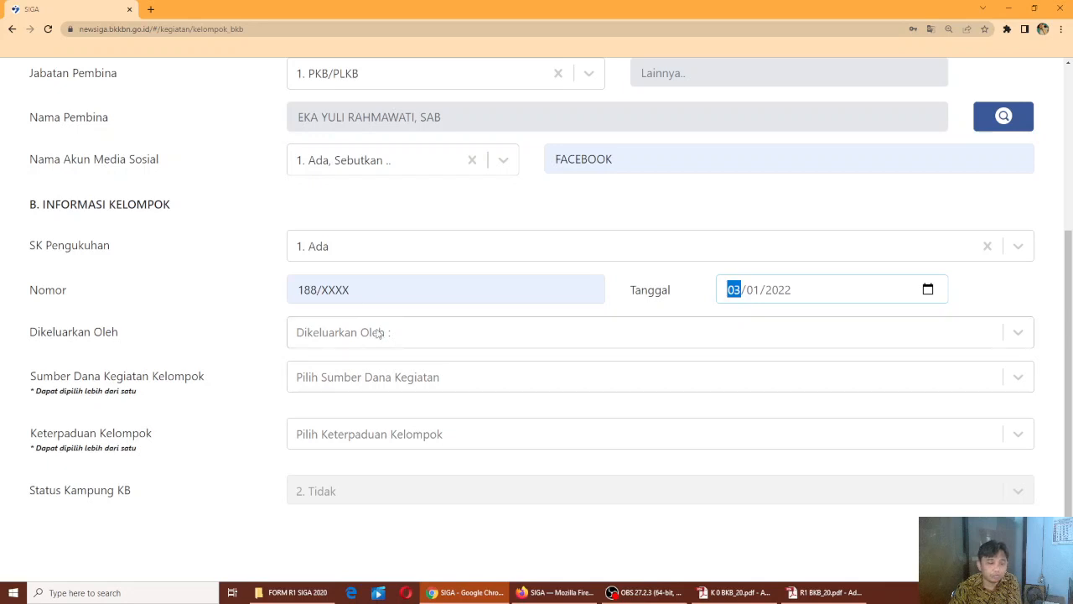
# Set the decree issuer to Kepala Desa/Lurah and funding sources to 2. APBD and 3. ADD
pyautogui.click(434, 338)
pyautogui.click(429, 374)
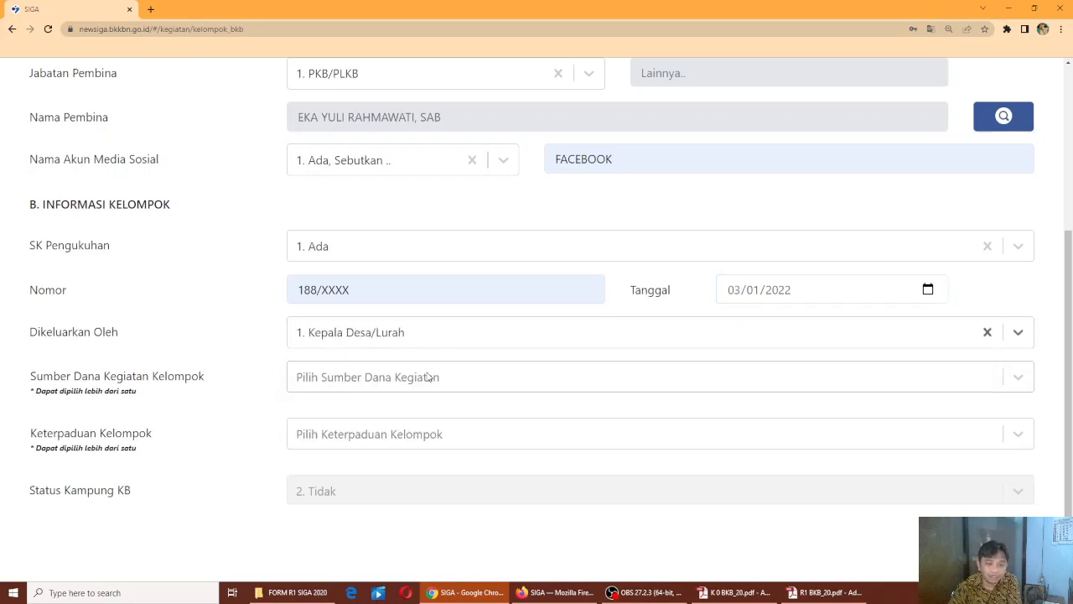
pyautogui.click(428, 376)
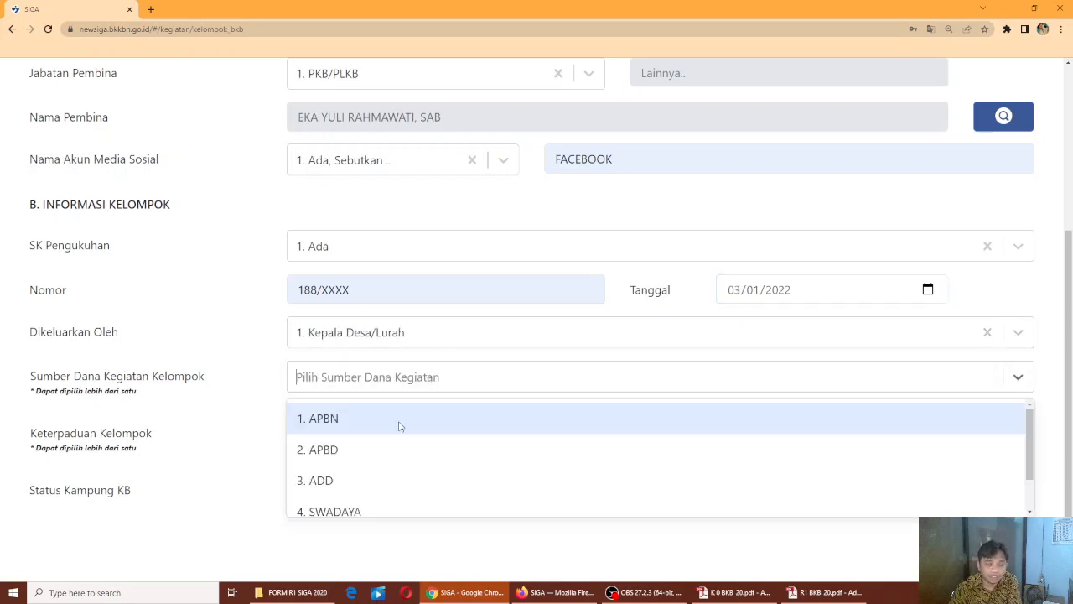
pyautogui.click(394, 451)
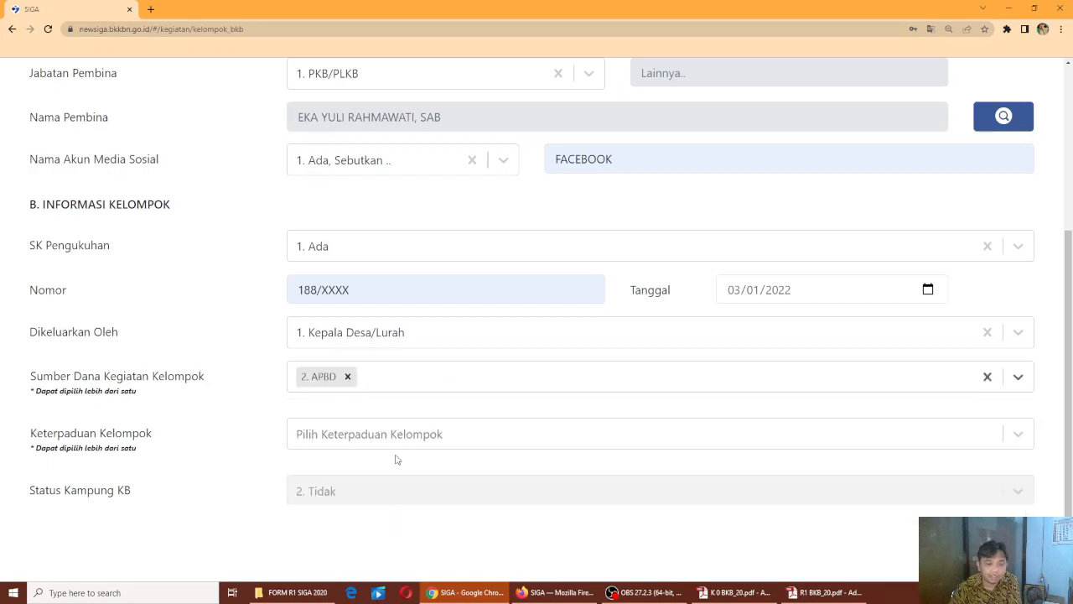
pyautogui.click(404, 375)
pyautogui.click(374, 448)
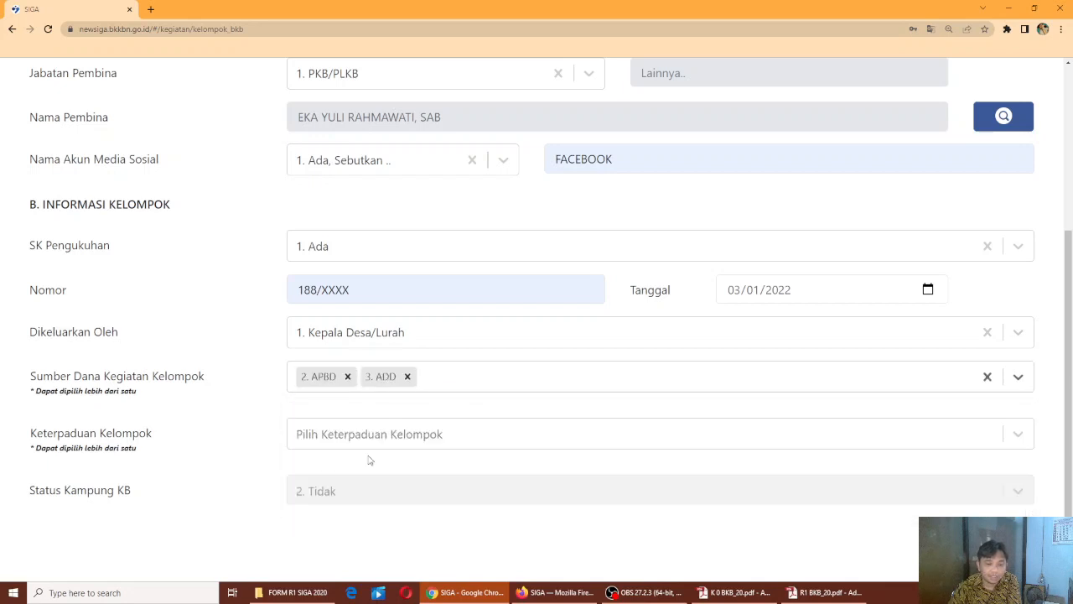
pyautogui.click(473, 375)
pyautogui.click(386, 424)
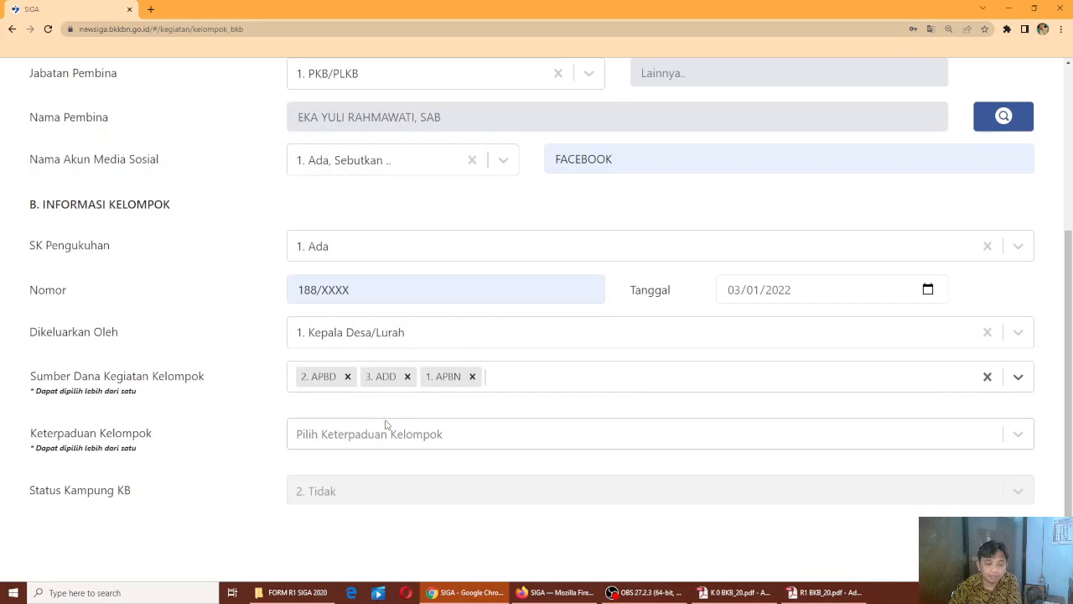
pyautogui.click(472, 377)
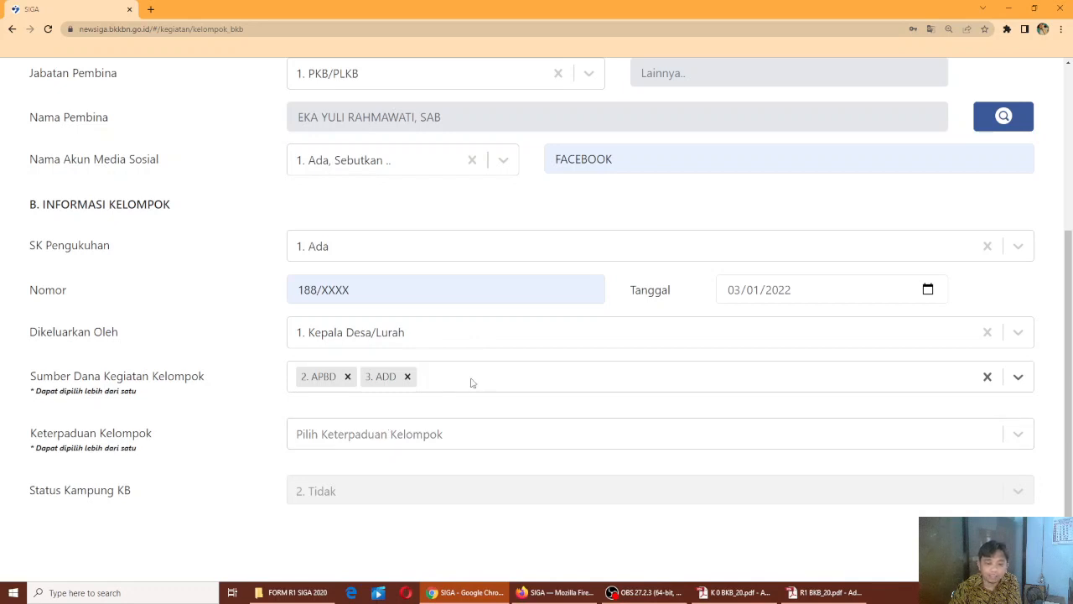
pyautogui.click(408, 378)
pyautogui.click(404, 383)
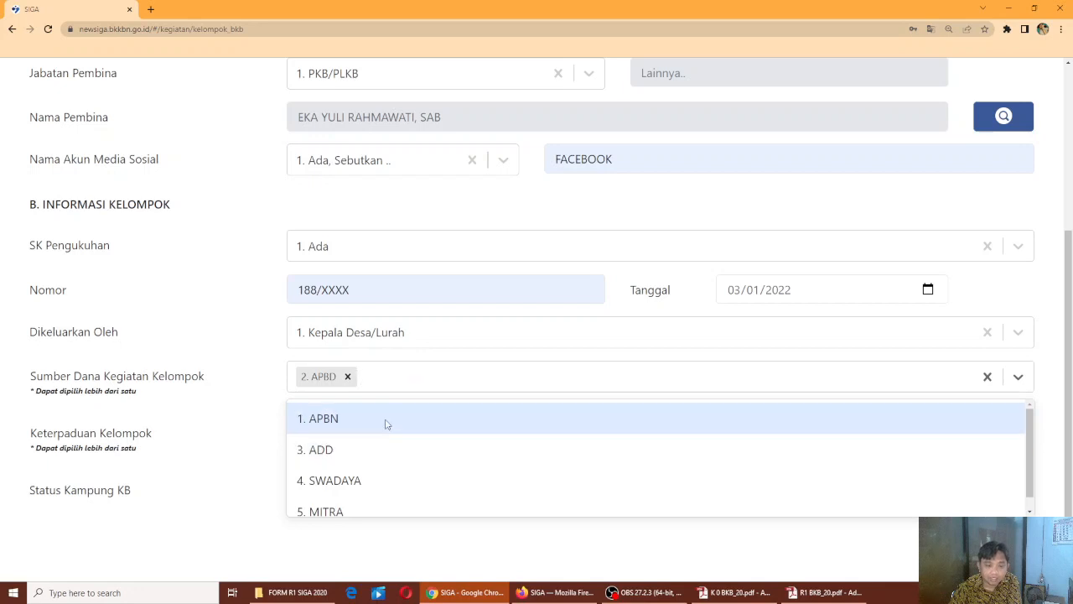
pyautogui.click(377, 450)
# Set Keterpaduan Kelompok to 1. Posyandu and 2. PAUD, then review the form
pyautogui.click(335, 443)
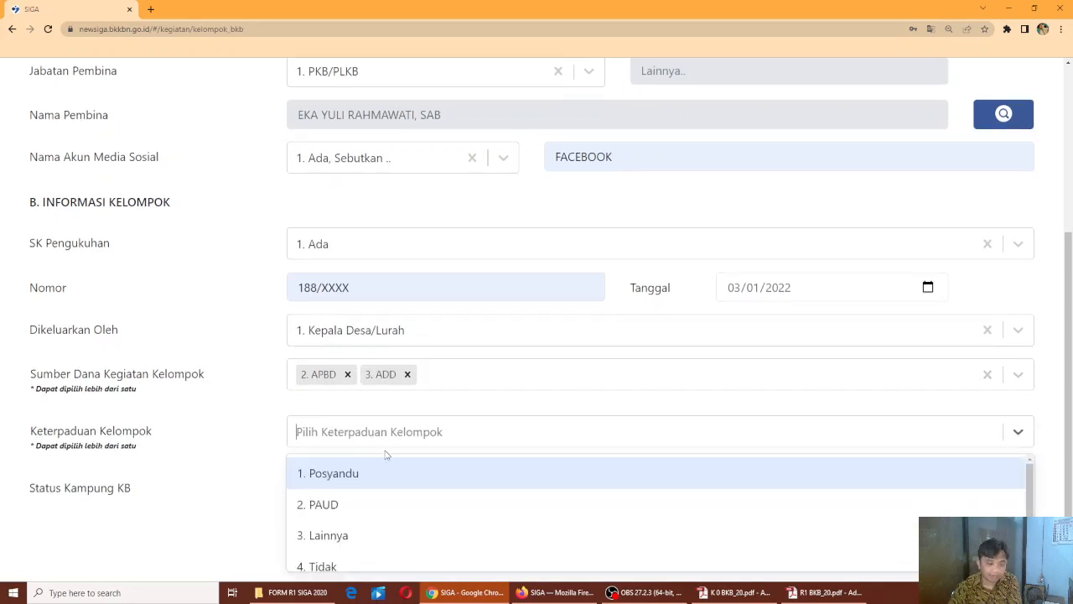
pyautogui.click(363, 474)
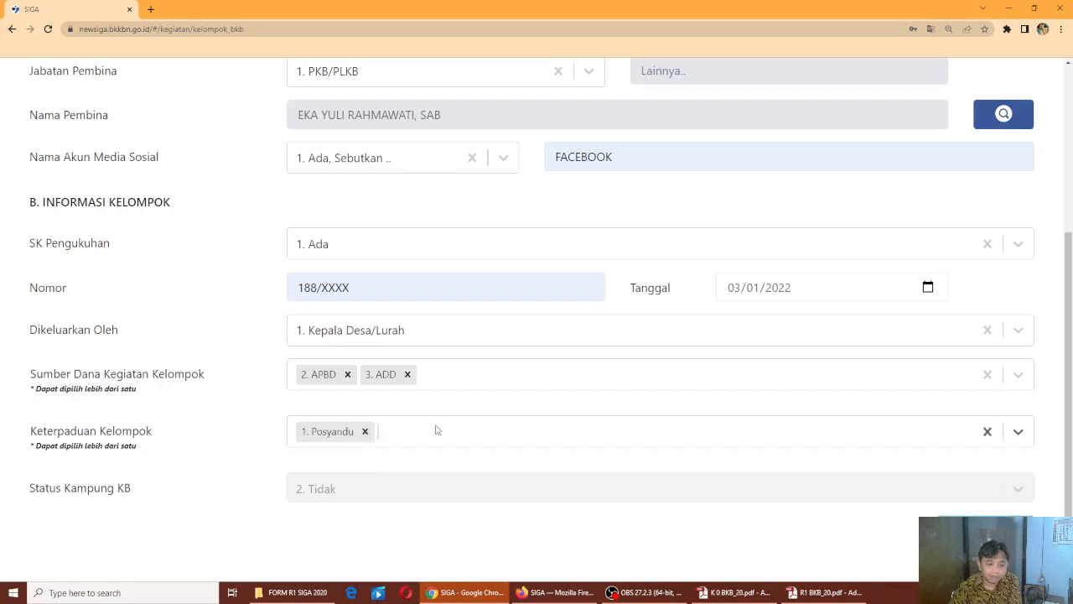
pyautogui.click(370, 484)
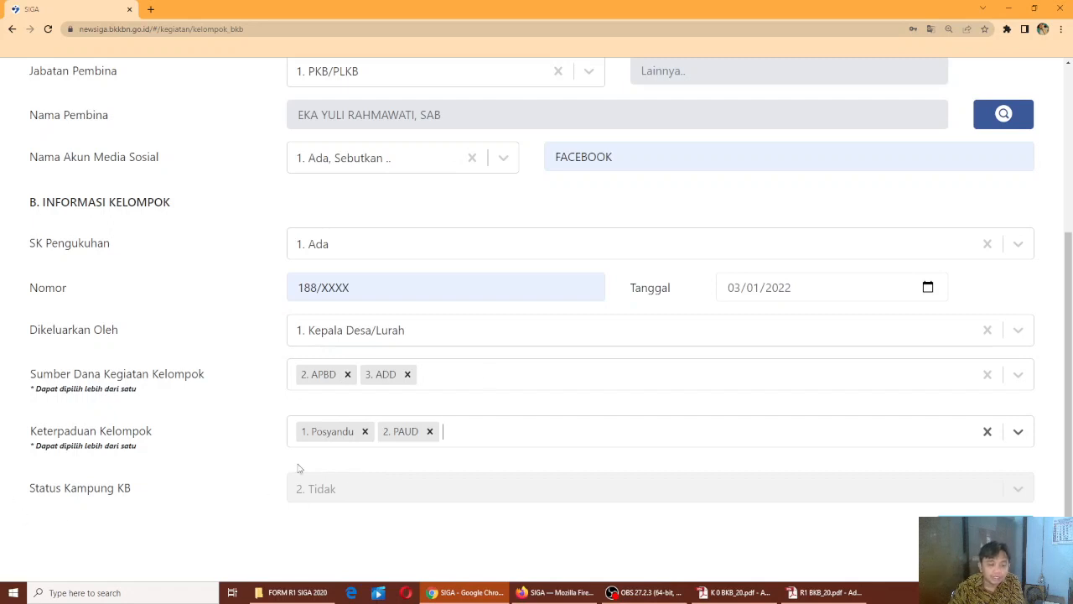
pyautogui.scroll(3, 725, 308)
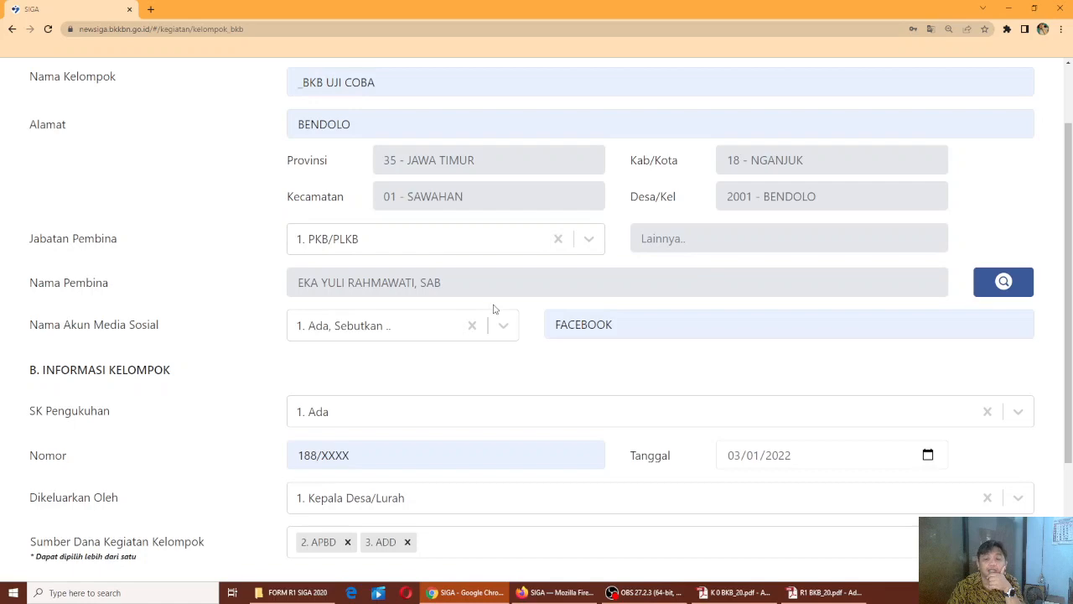
pyautogui.scroll(-3, 495, 308)
pyautogui.scroll(3, 707, 265)
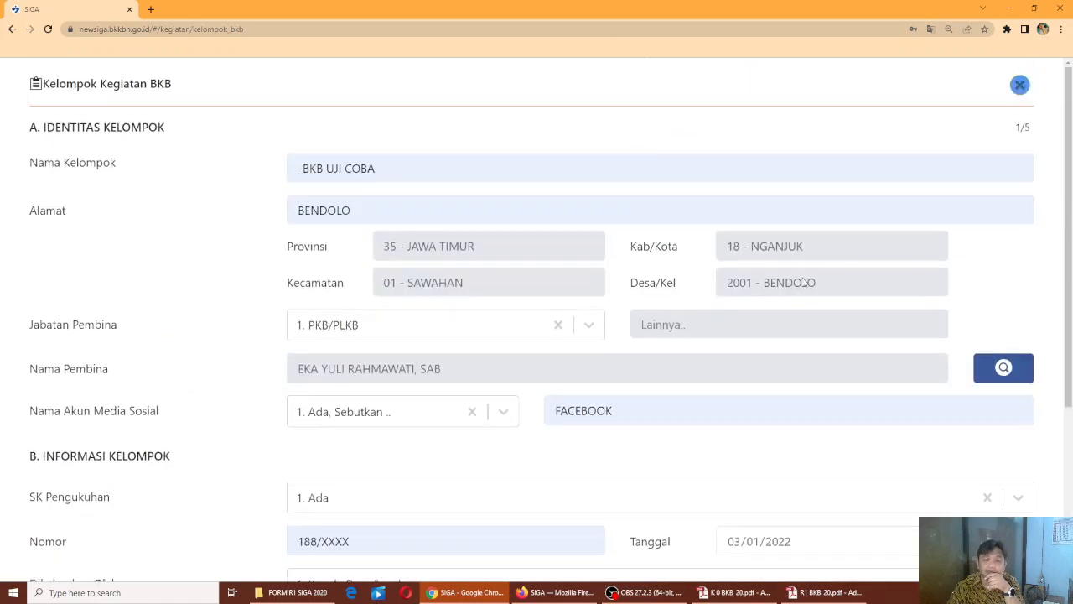
pyautogui.scroll(-3, 792, 316)
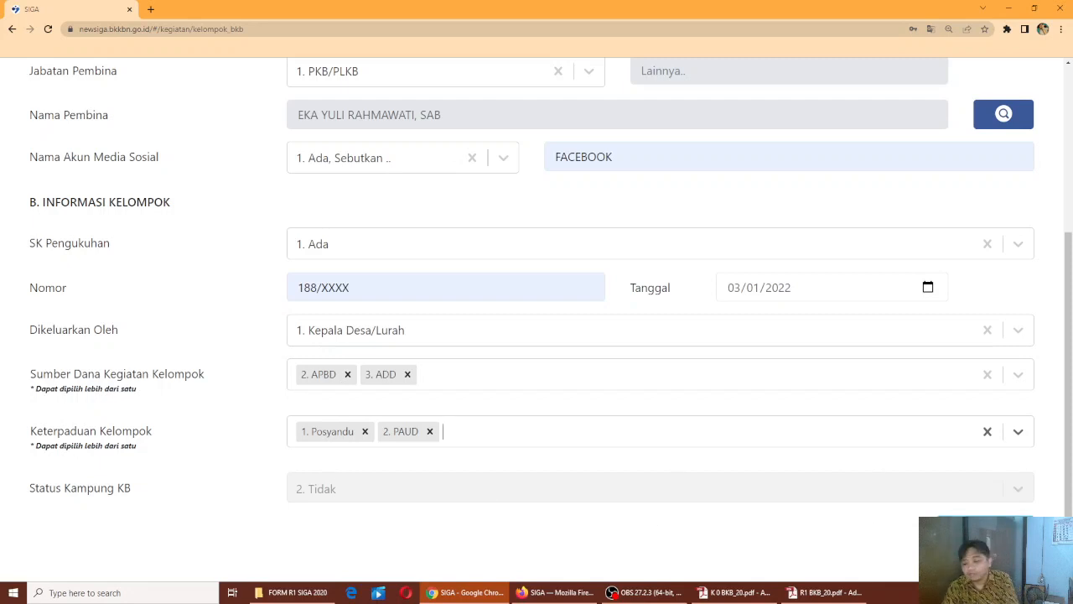
# Move on to the group board step and reopen the add board member form
pyautogui.click(986, 530)
pyautogui.scroll(2, 502, 264)
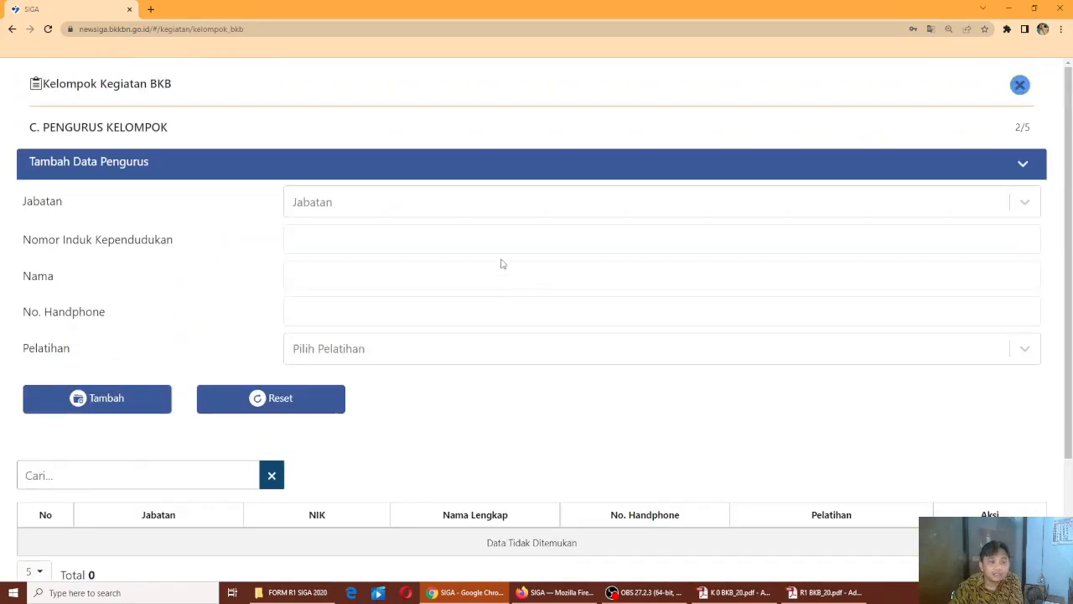
pyautogui.click(1018, 165)
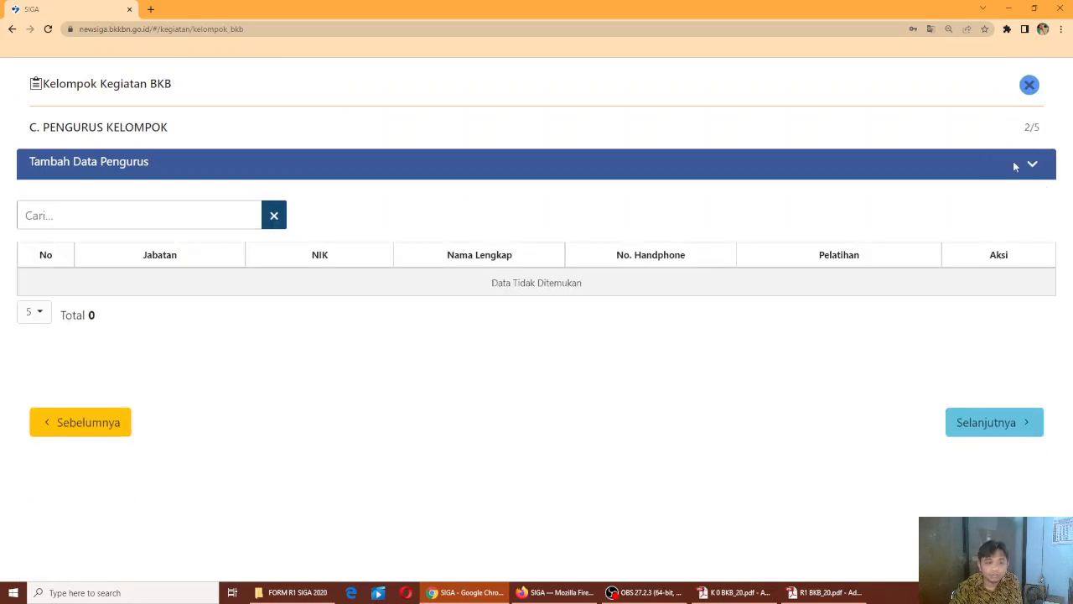
pyautogui.click(1032, 168)
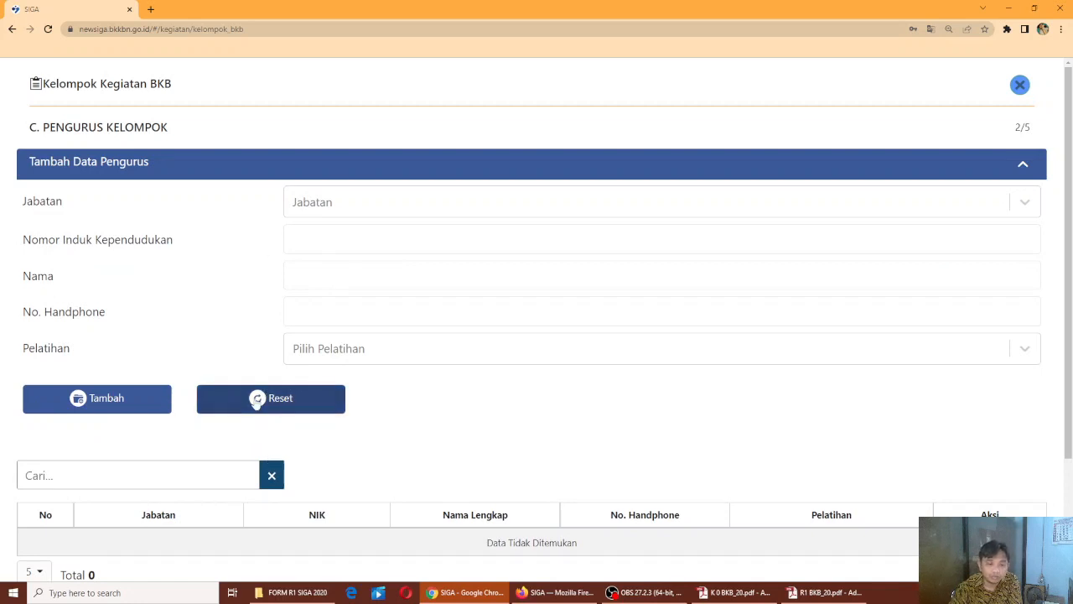
# Start a 1. Ketua entry with its NIK, a test name and a phone number
pyautogui.click(1026, 204)
pyautogui.click(364, 243)
pyautogui.click(343, 243)
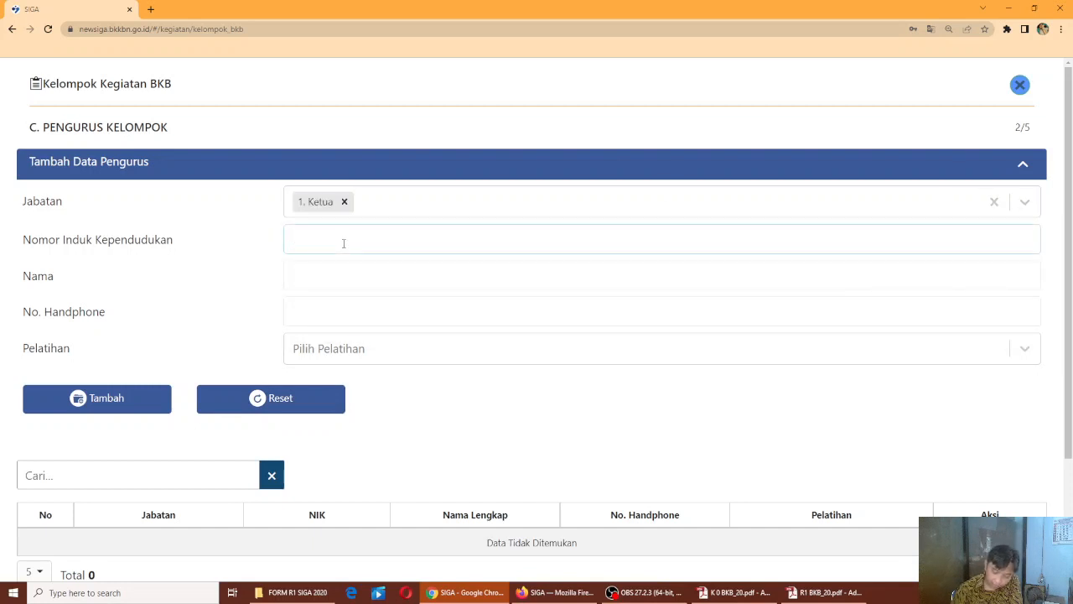
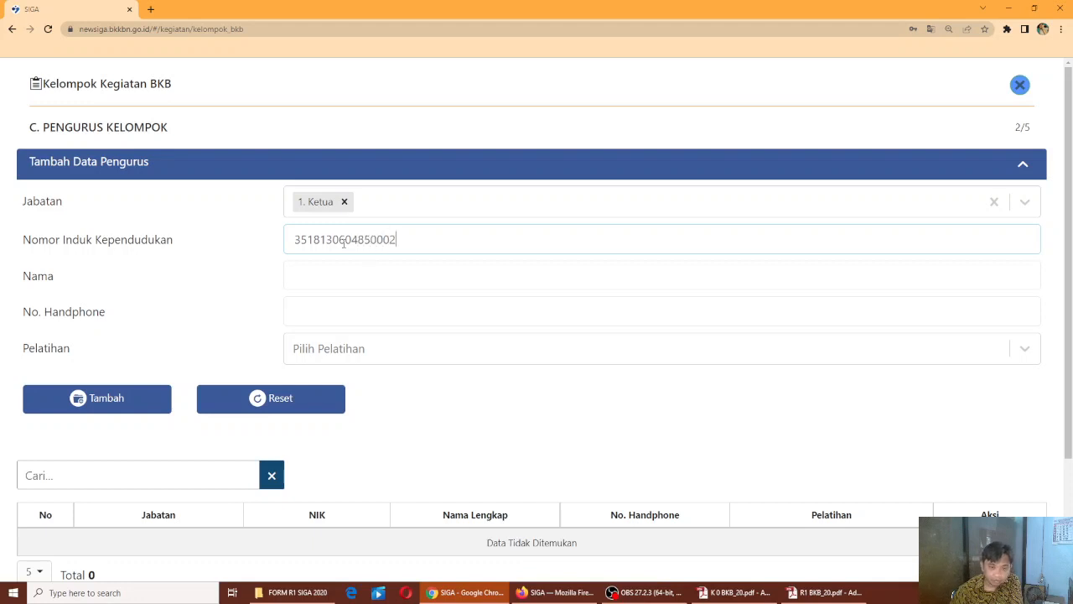
pyautogui.click(324, 280)
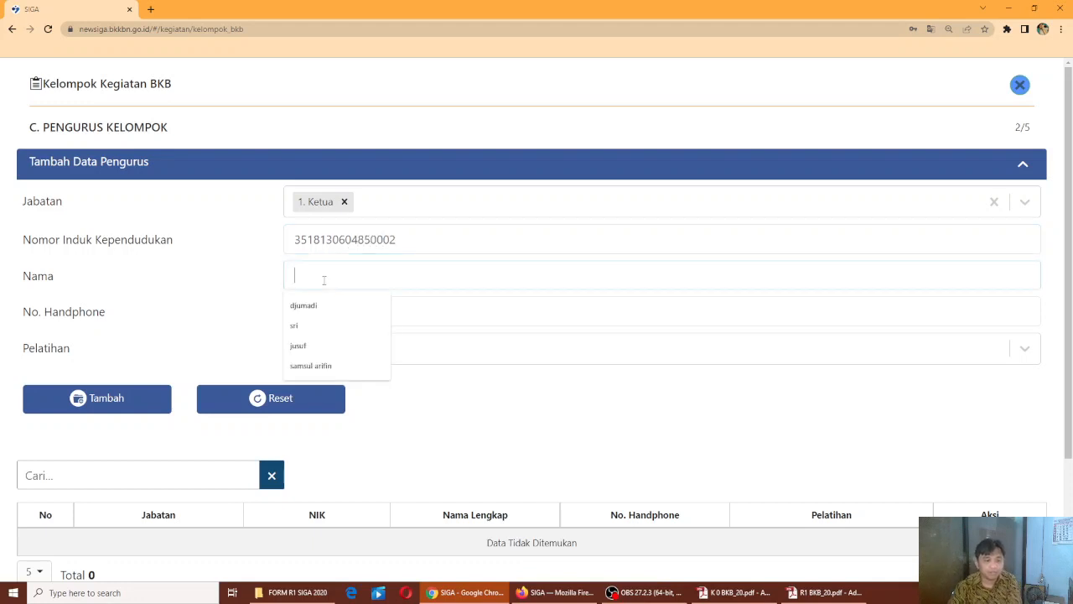
pyautogui.write('uji')
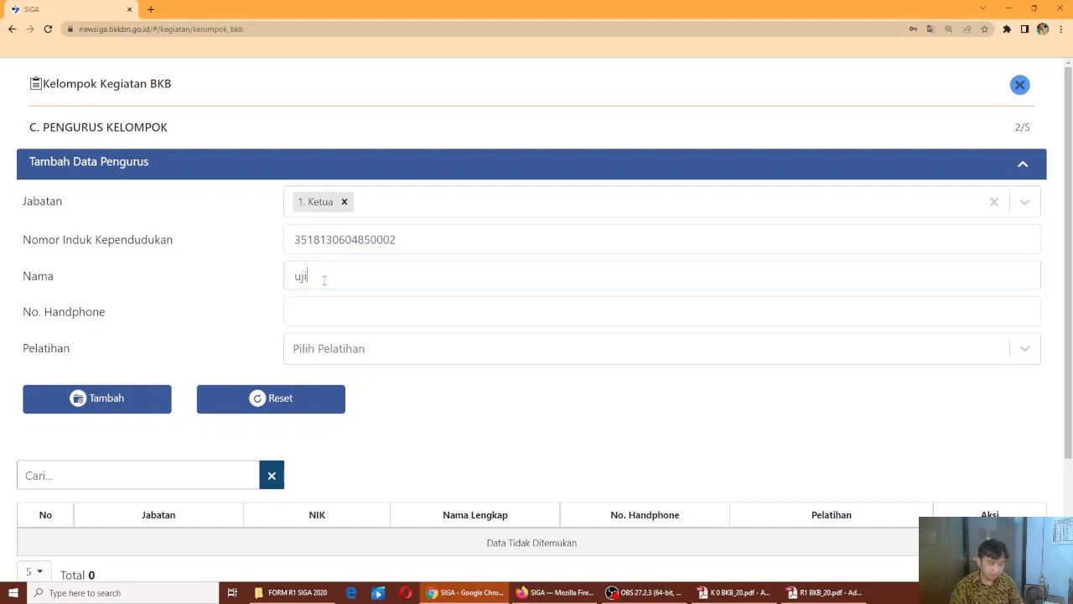
pyautogui.write('coba ketua')
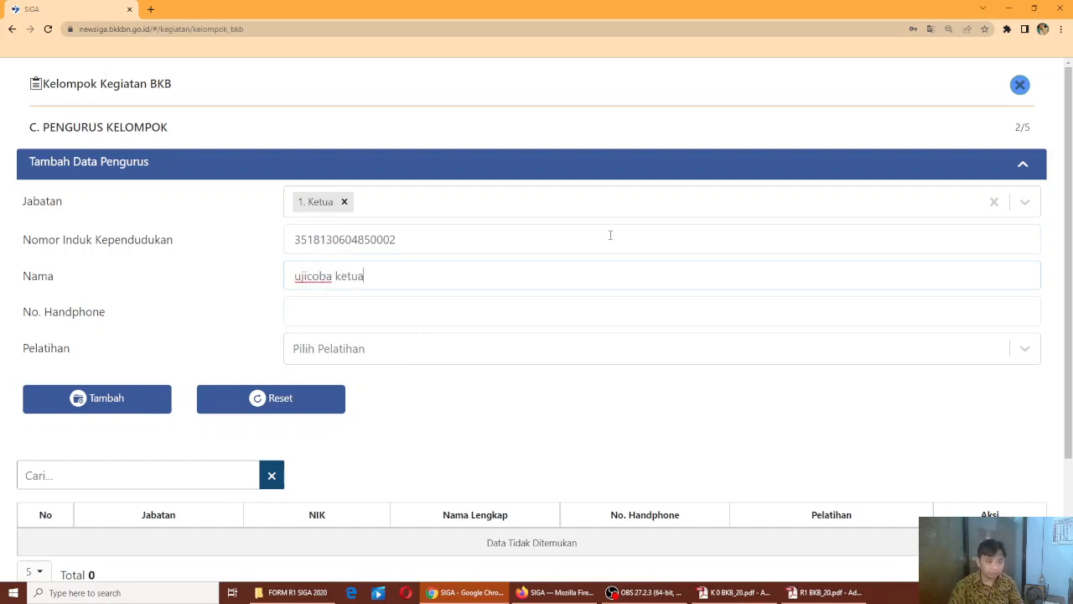
pyautogui.click(324, 300)
pyautogui.write('081')
# Give the Ketua trainings BKB HI and Pengasuhan 1000 HPK and add it to the board table
pyautogui.click(378, 345)
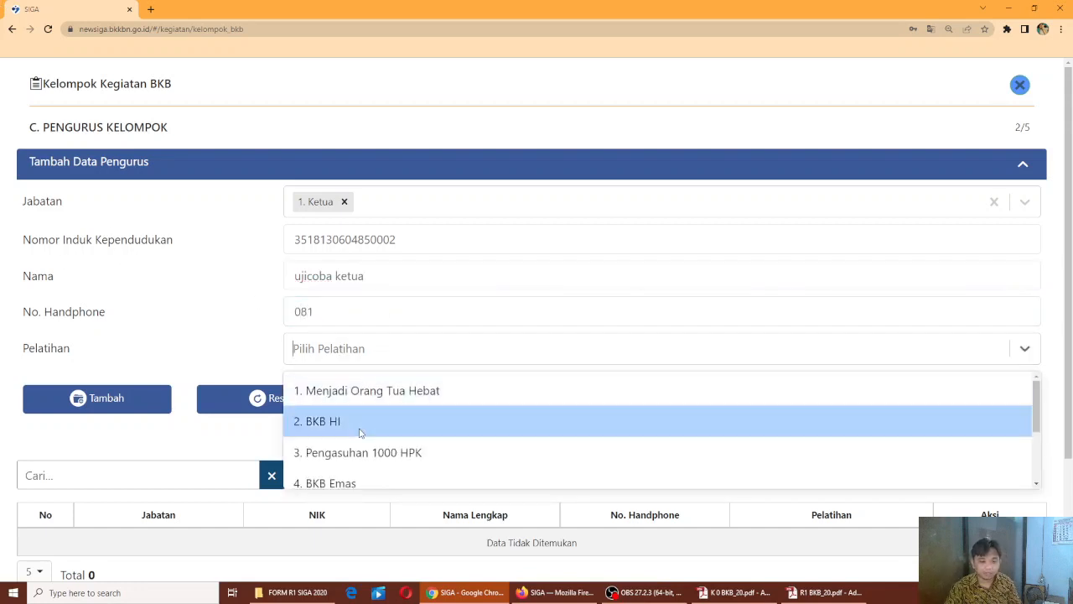
pyautogui.click(361, 432)
pyautogui.click(426, 349)
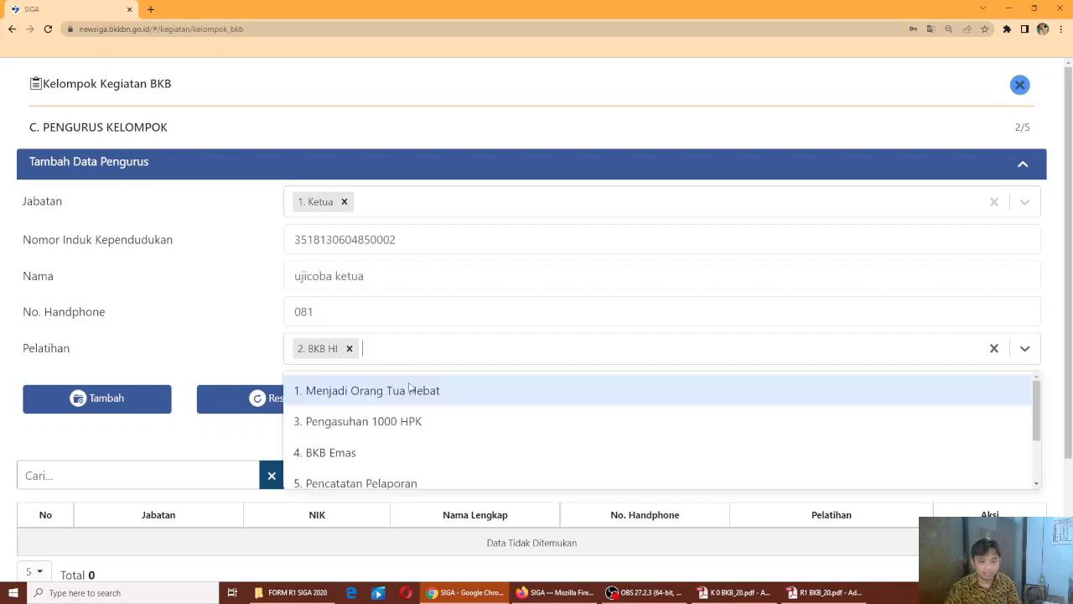
pyautogui.click(384, 431)
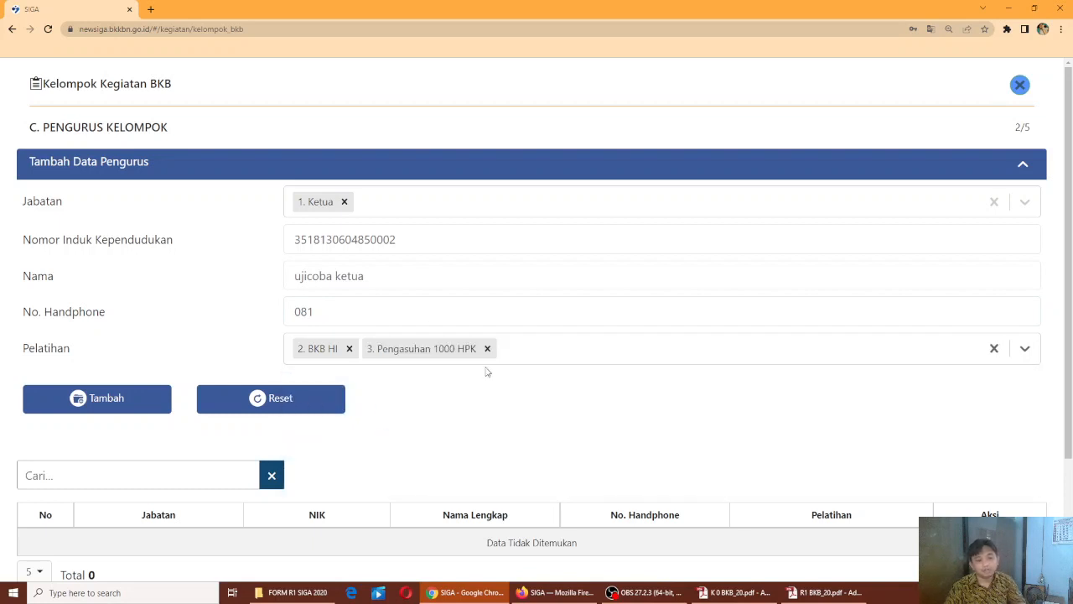
pyautogui.click(86, 408)
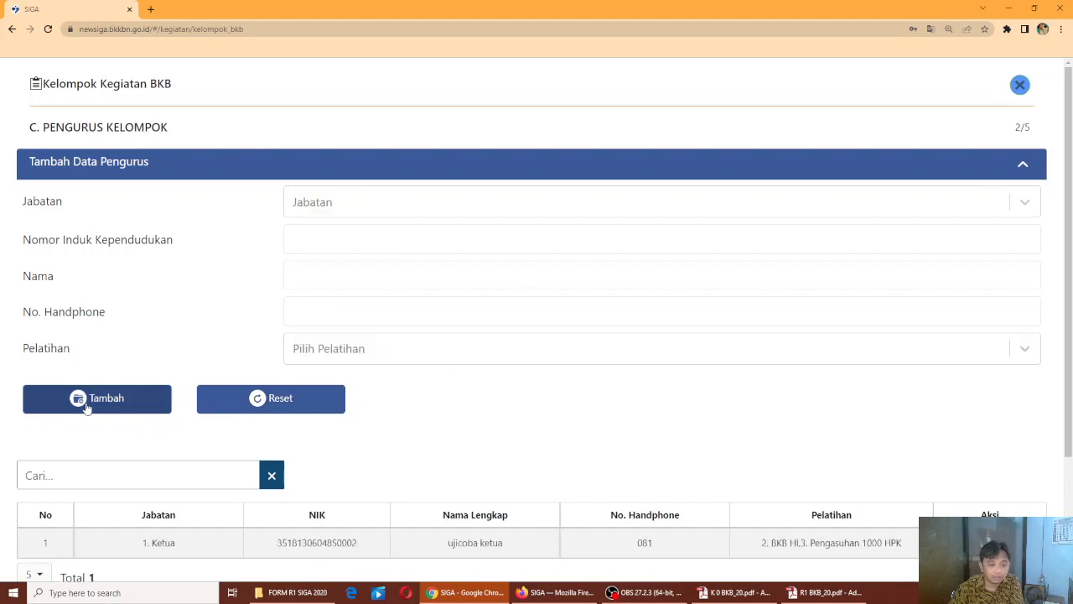
# Choose Sekretaris as the position and paste the chairperson's NIK into the ID field
pyautogui.scroll(-2, 403, 310)
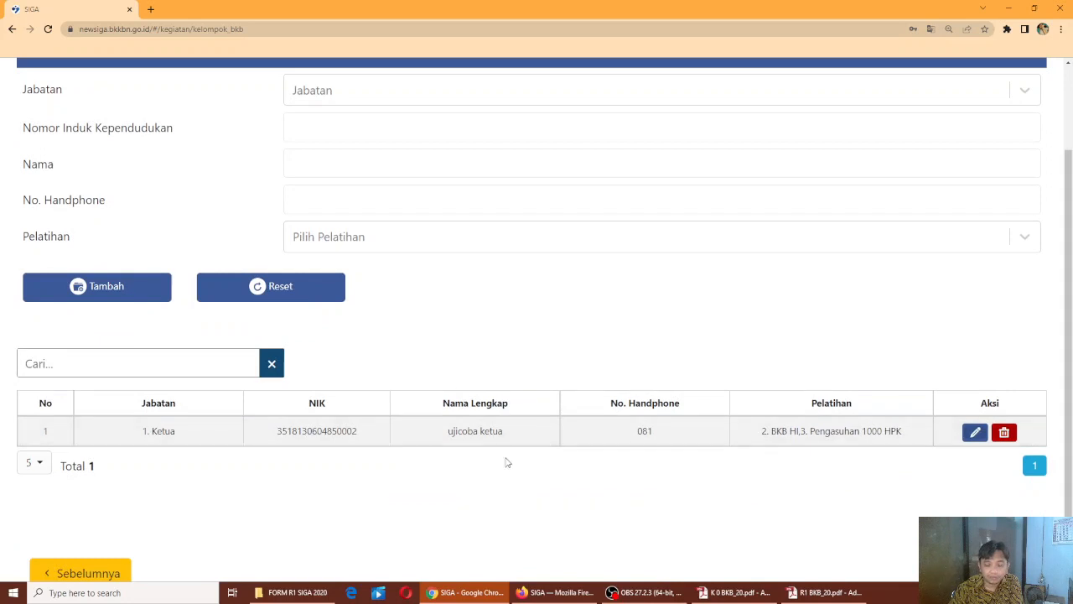
pyautogui.scroll(2, 445, 360)
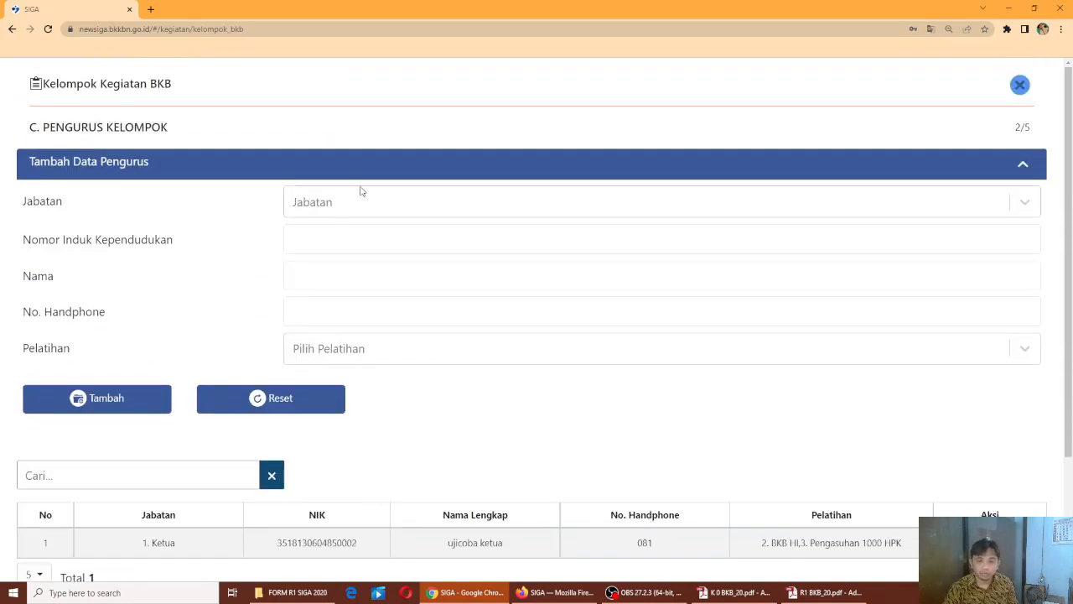
pyautogui.click(358, 206)
pyautogui.click(352, 244)
pyautogui.click(346, 238)
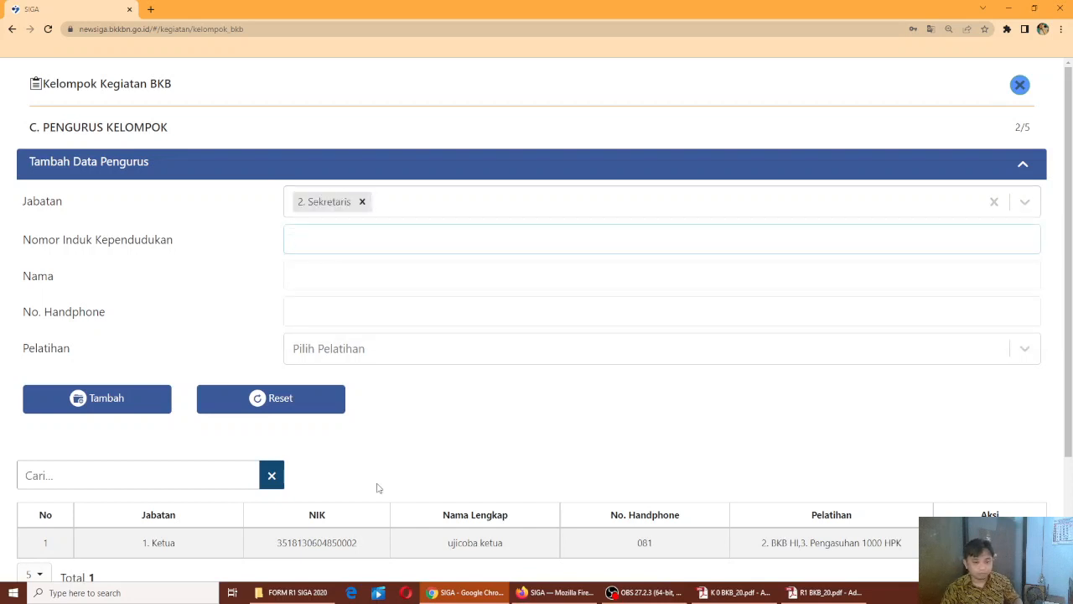
pyautogui.moveTo(363, 544); pyautogui.dragTo(270, 557)
pyautogui.hotkey('ctrl', 'c')
pyautogui.click(364, 238)
pyautogui.hotkey('ctrl', 'v')
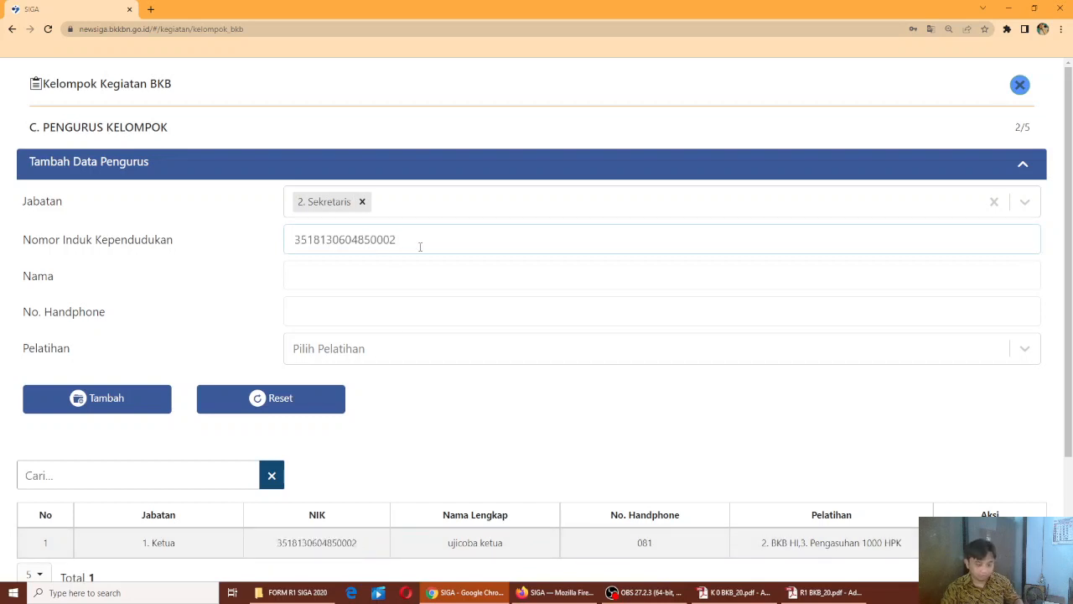
# Fill the secretary's name by pasting the chairperson's test name and appending 'sekreta'
pyautogui.click(397, 281)
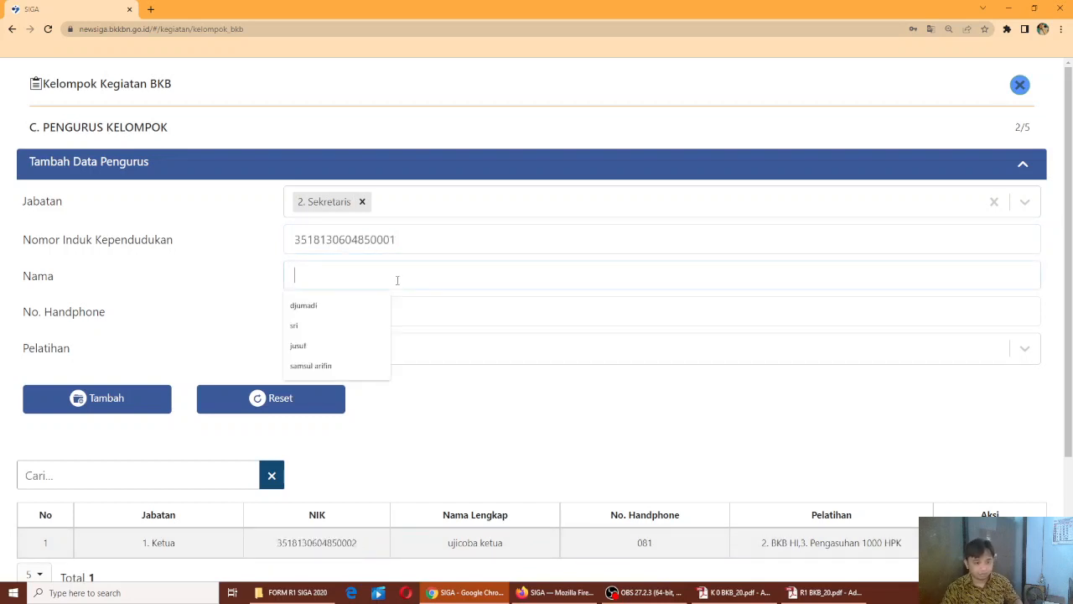
pyautogui.write('u')
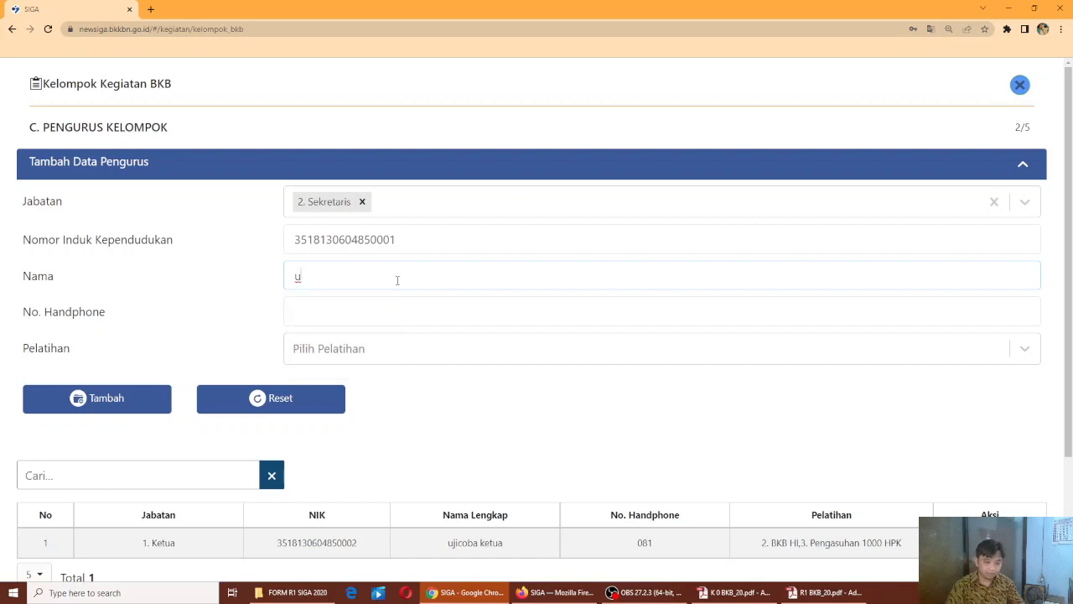
pyautogui.moveTo(506, 544); pyautogui.dragTo(442, 551)
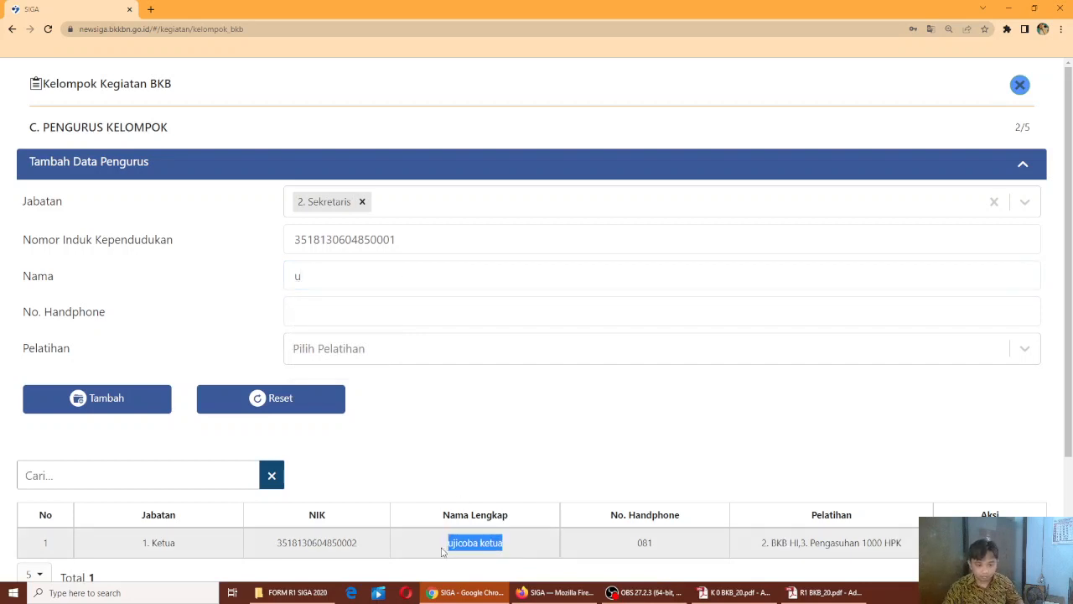
pyautogui.hotkey('ctrl', 'c')
pyautogui.click(295, 276)
pyautogui.doubleClick(296, 276)
pyautogui.hotkey('ctrl', 'v')
pyautogui.write('sekreta')
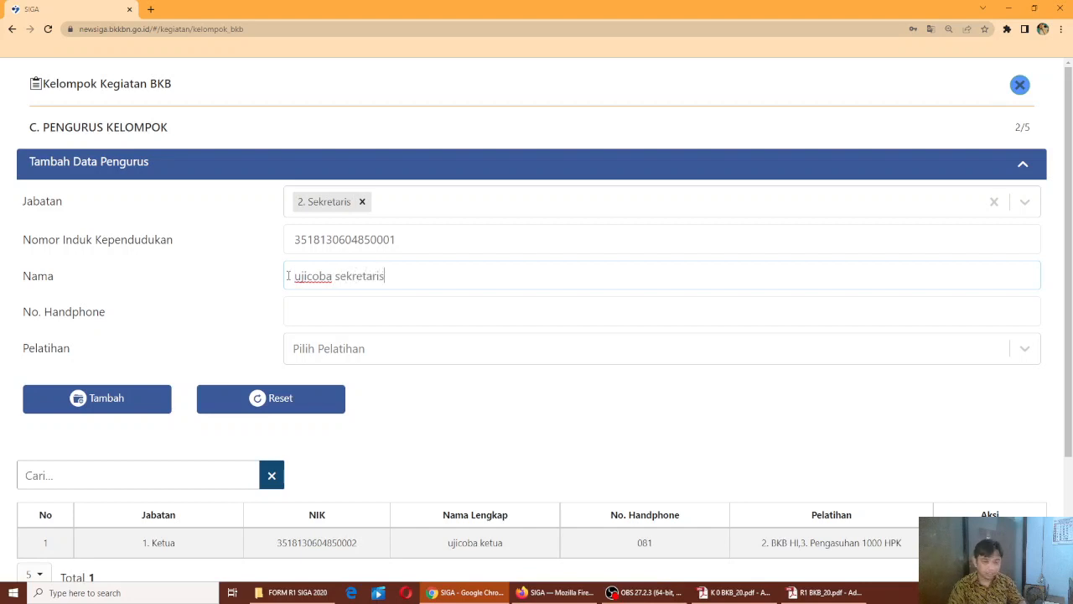
# Select trainings BKB HI and Pengasuhan 1000 HPK and add the secretary to the list
pyautogui.click(330, 314)
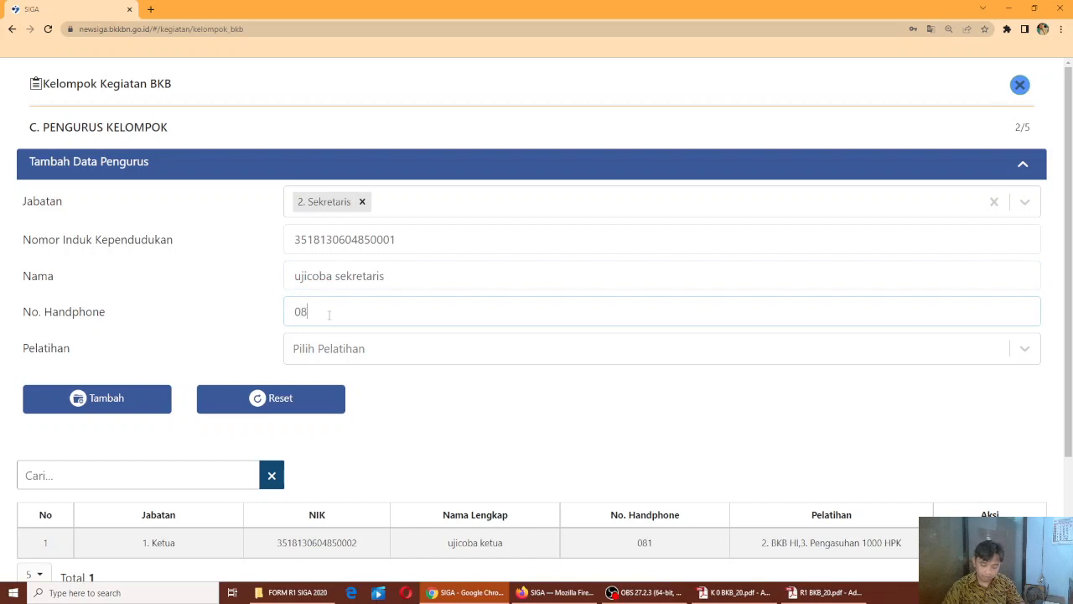
pyautogui.click(346, 346)
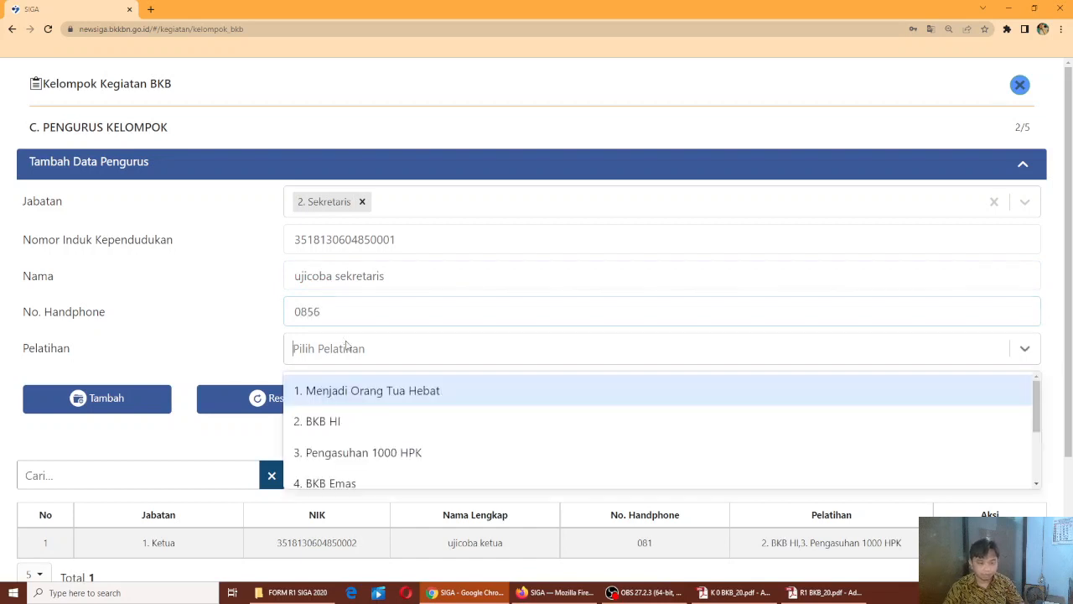
pyautogui.click(337, 417)
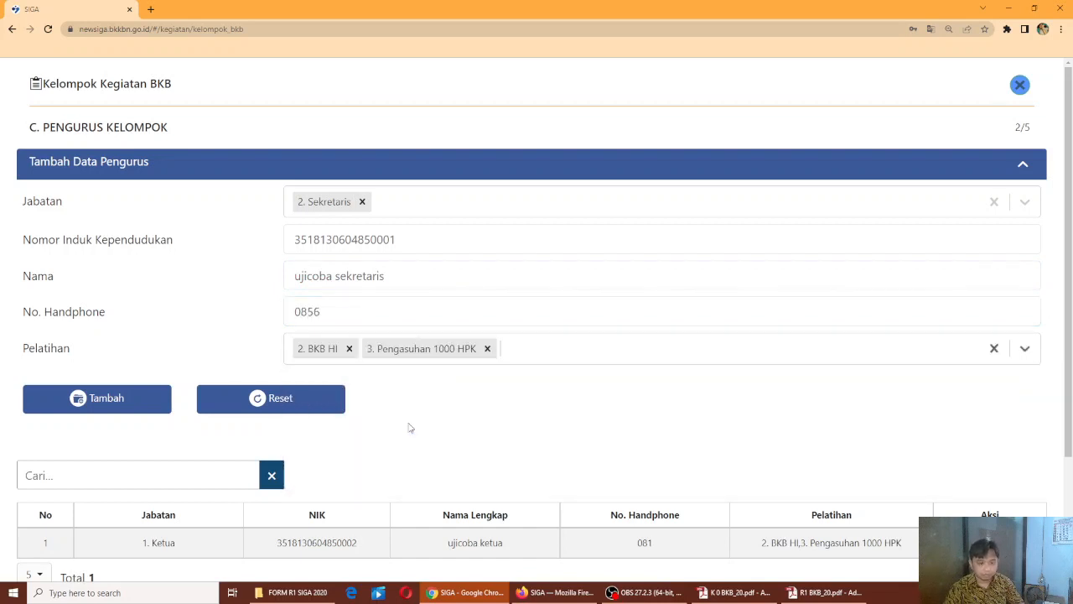
pyautogui.click(404, 422)
pyautogui.scroll(-1, 252, 369)
pyautogui.click(78, 288)
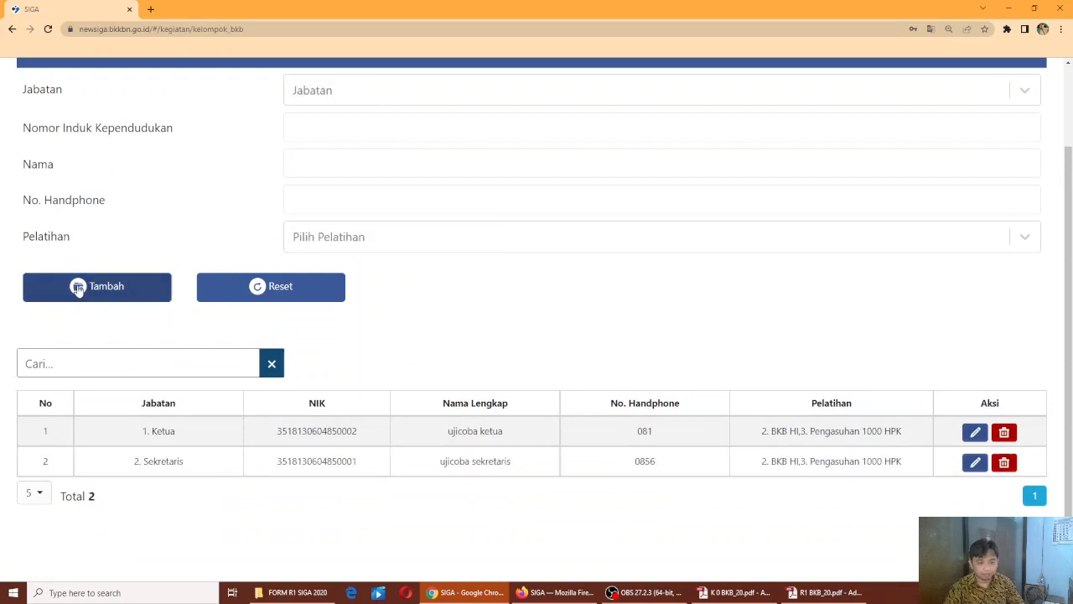
# Set the position to Bendahara and paste the first member's NIK with an added digit 5
pyautogui.scroll(2, 378, 280)
pyautogui.click(348, 202)
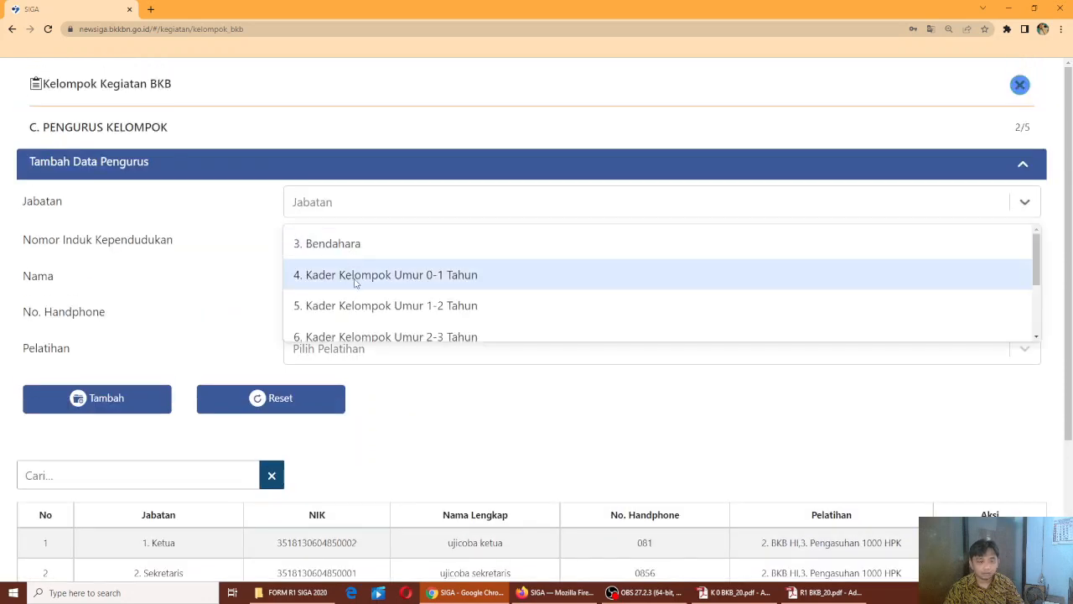
pyautogui.click(362, 247)
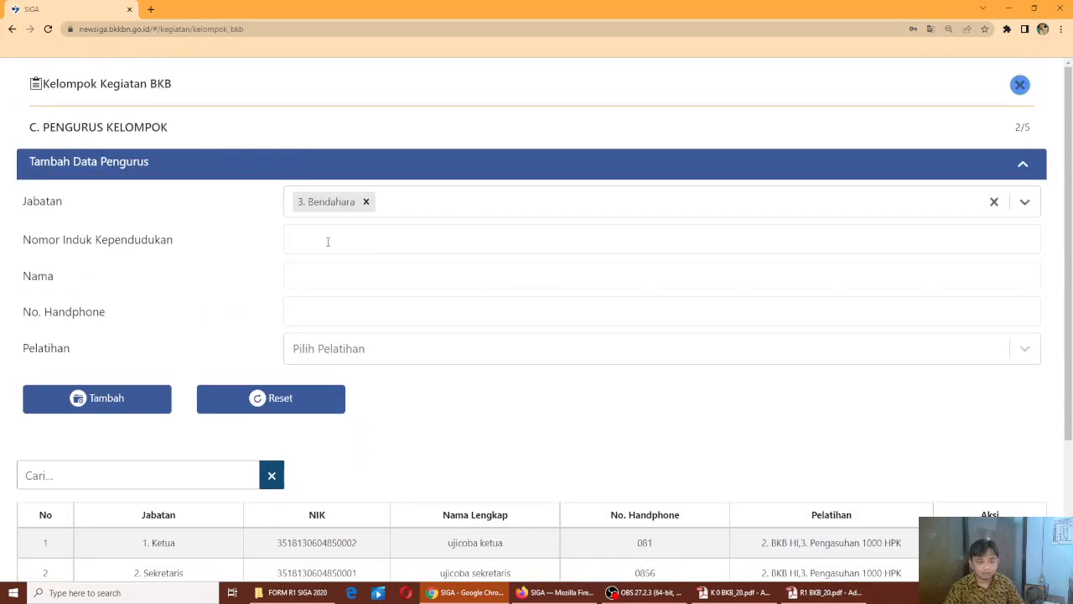
pyautogui.moveTo(366, 547); pyautogui.dragTo(245, 549)
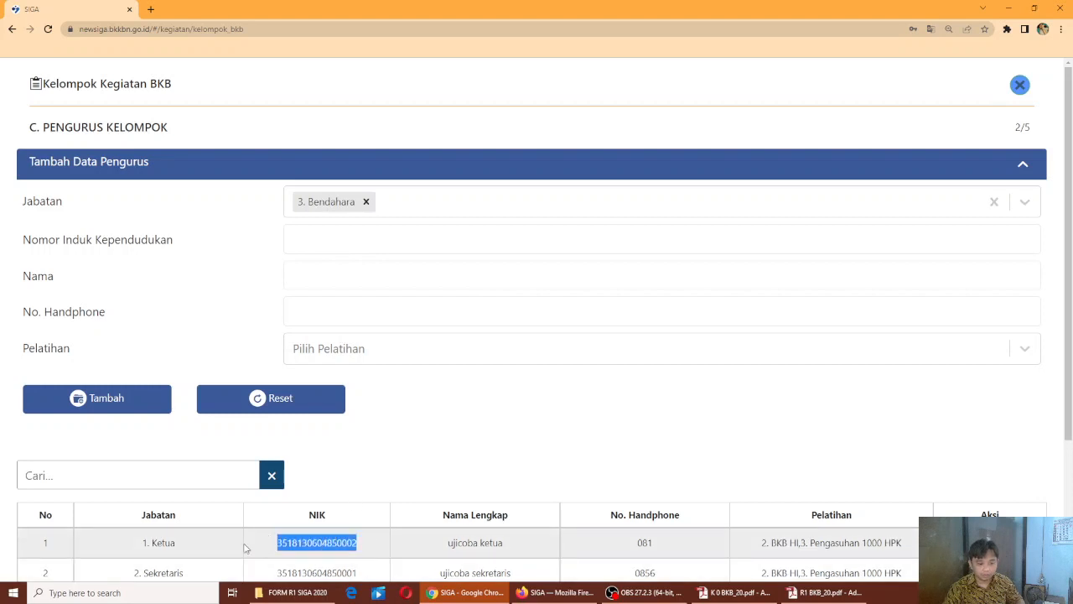
pyautogui.click(363, 234)
pyautogui.hotkey('ctrl', 'v')
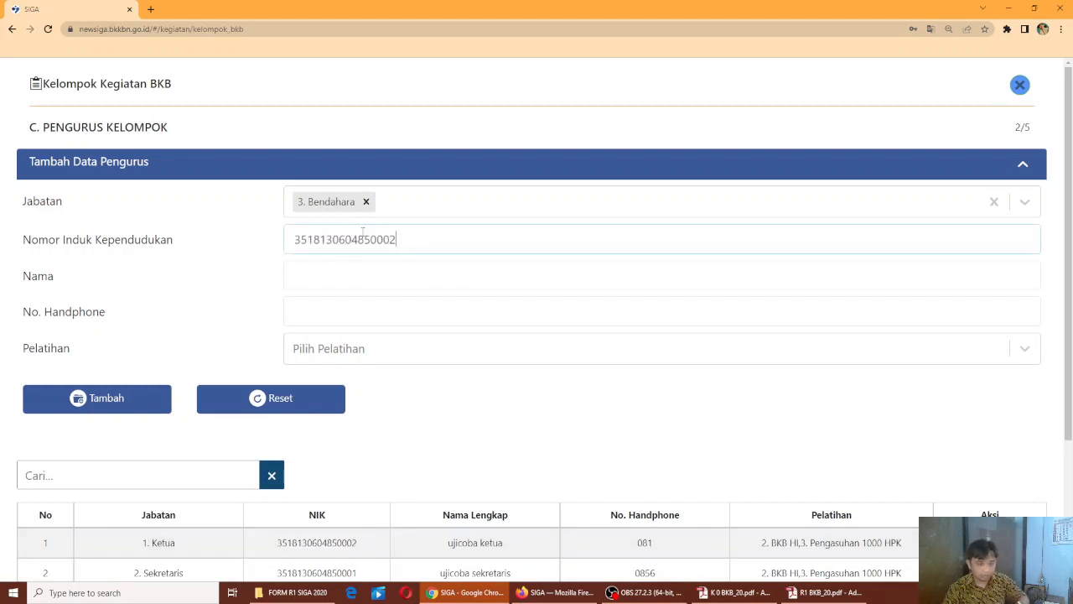
pyautogui.write('5')
pyautogui.click(359, 287)
# Enter the treasurer's name from the copied test name plus 'bendahat', and a phone number
pyautogui.moveTo(518, 548); pyautogui.dragTo(447, 557)
pyautogui.hotkey('ctrl', 'c')
pyautogui.click(345, 267)
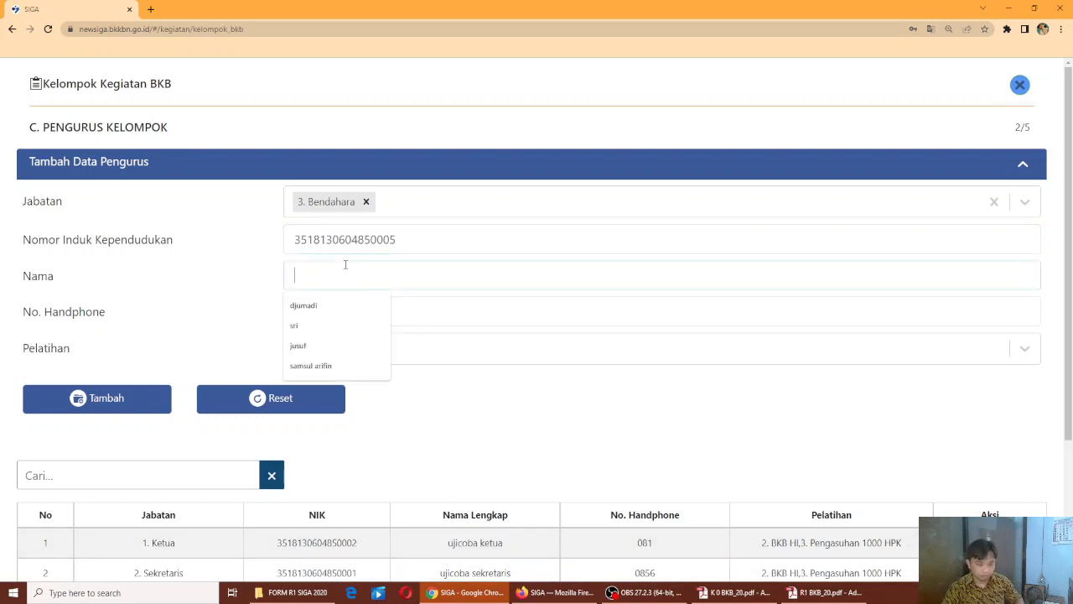
pyautogui.hotkey('ctrl', 'v')
pyautogui.write('bendahat')
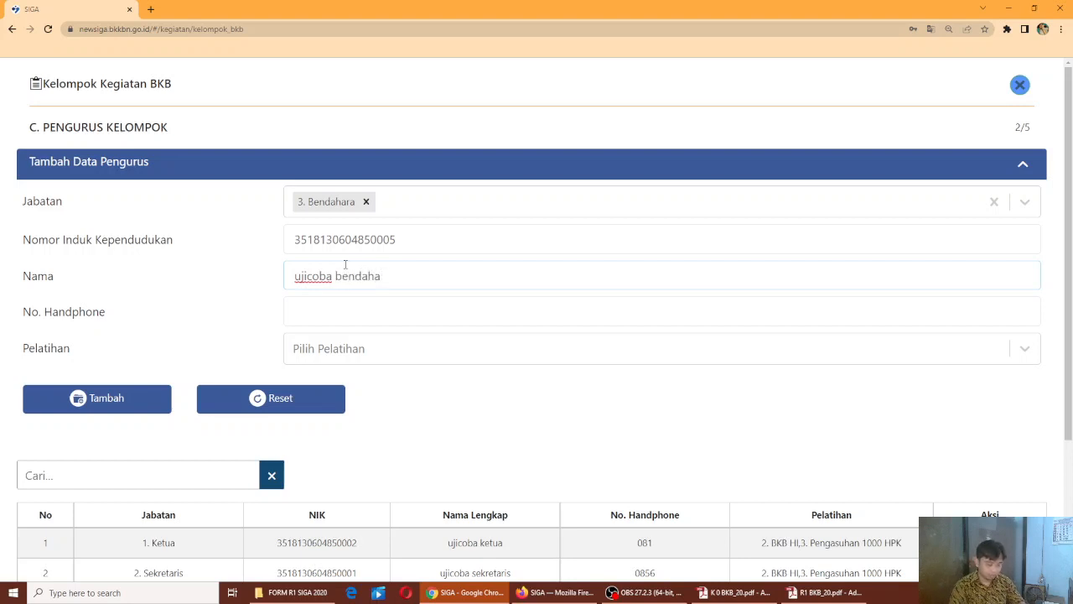
pyautogui.click(344, 312)
pyautogui.write('03')
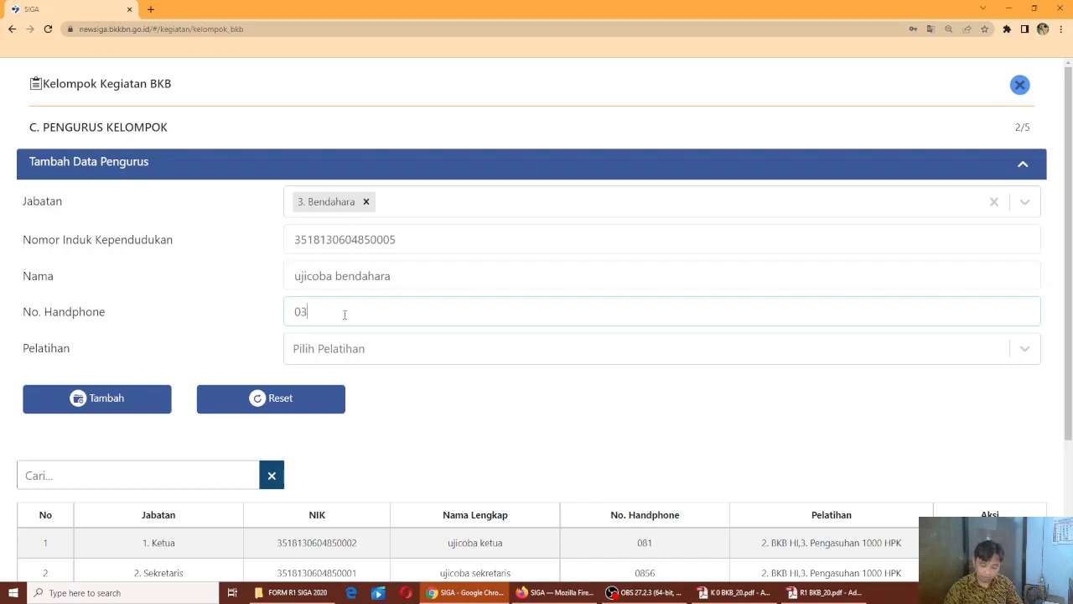
pyautogui.write('83')
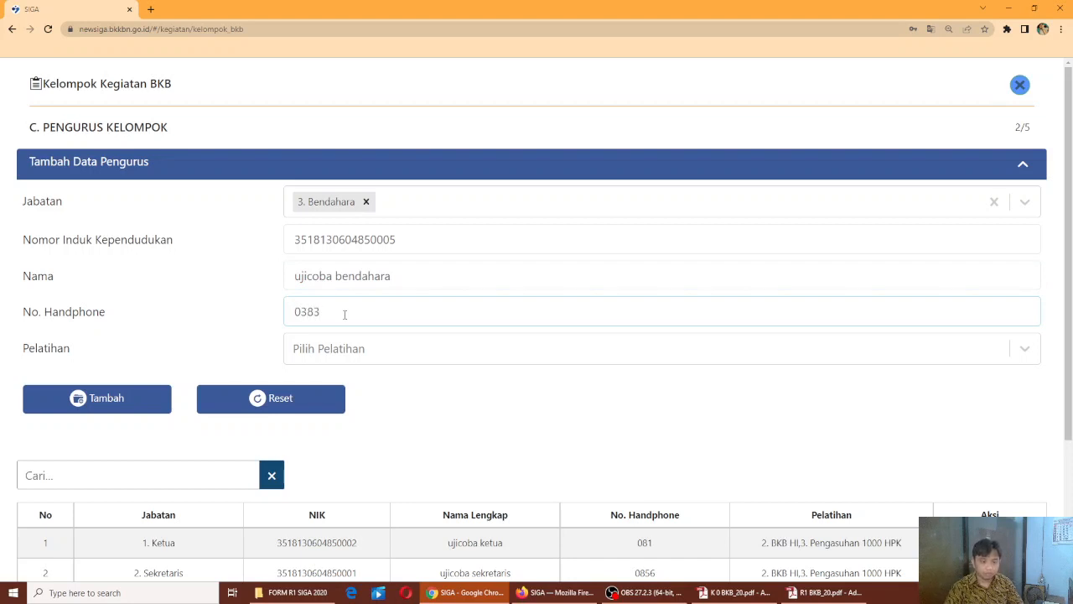
pyautogui.press('BackSpace')
pyautogui.press('BackSpace')
pyautogui.press('BackSpace')
pyautogui.write('838')
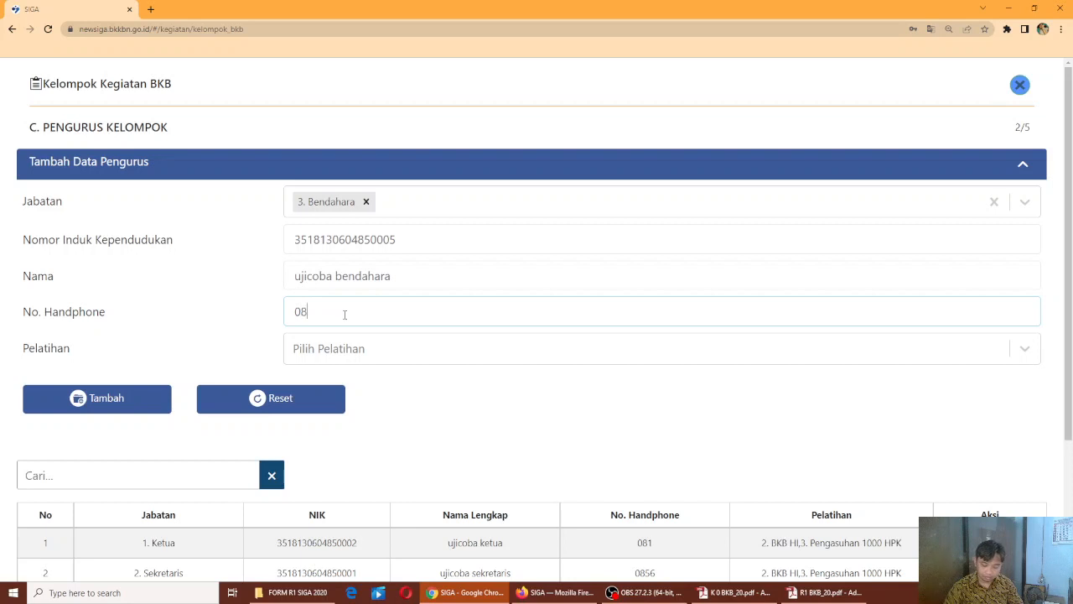
# Pick trainings BKB Emas and BKB HI and add the treasurer to the list
pyautogui.click(347, 354)
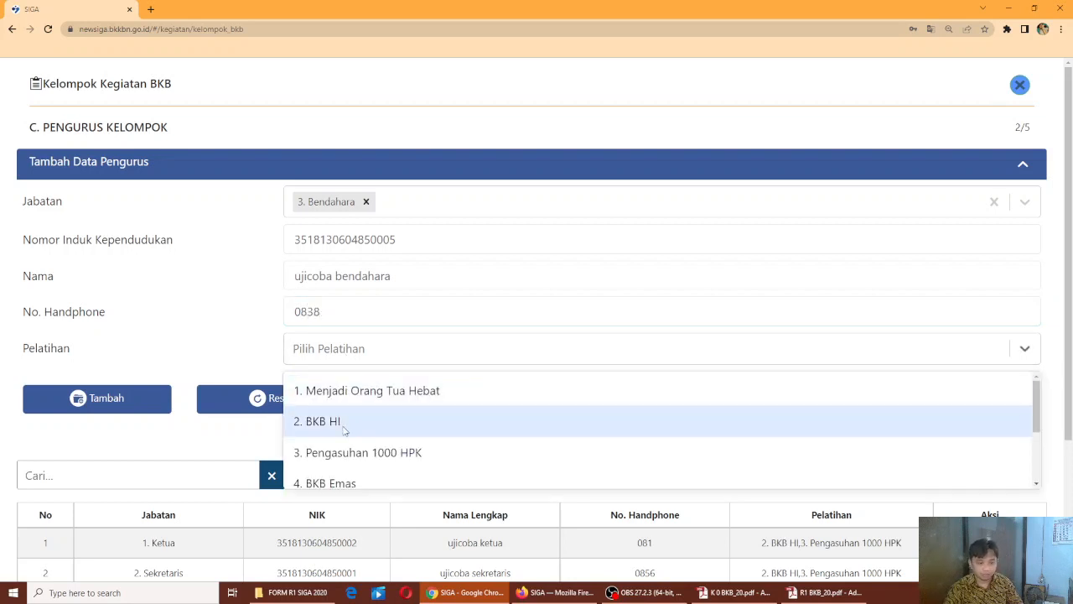
pyautogui.click(340, 484)
pyautogui.click(393, 350)
pyautogui.click(375, 426)
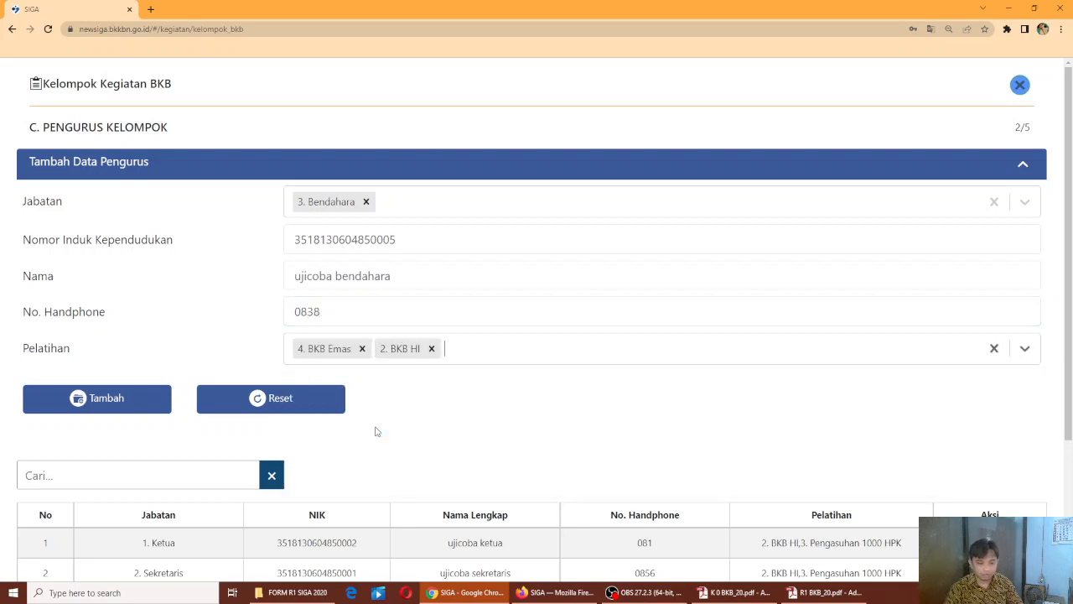
pyautogui.click(101, 411)
pyautogui.scroll(-3, 318, 374)
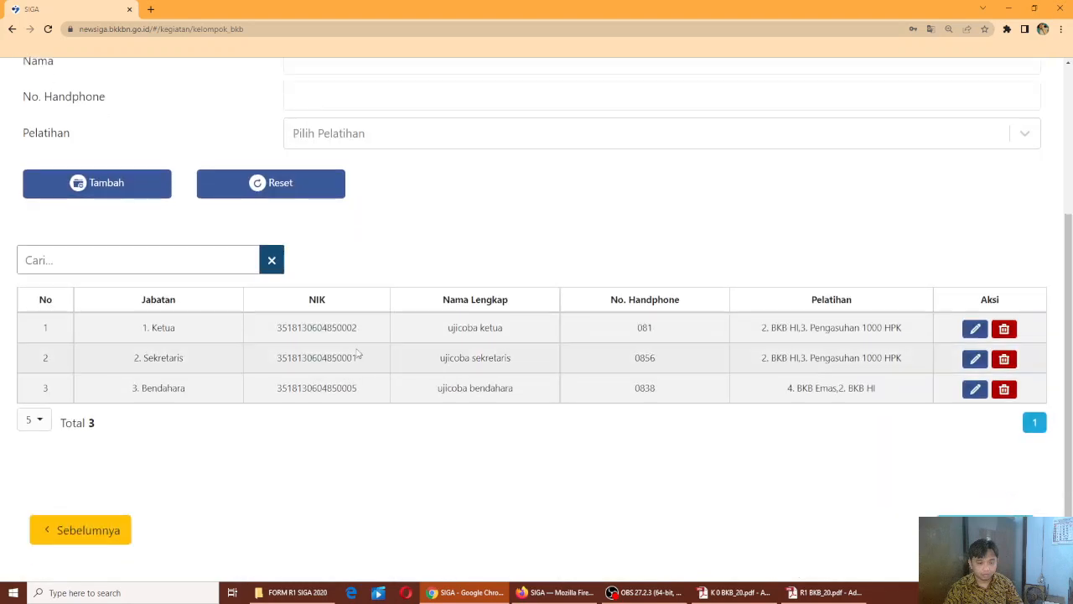
pyautogui.scroll(3, 127, 364)
# Set the position to Kader Kelompok Umur 0-1 Tahun and paste a copied NIK
pyautogui.click(116, 411)
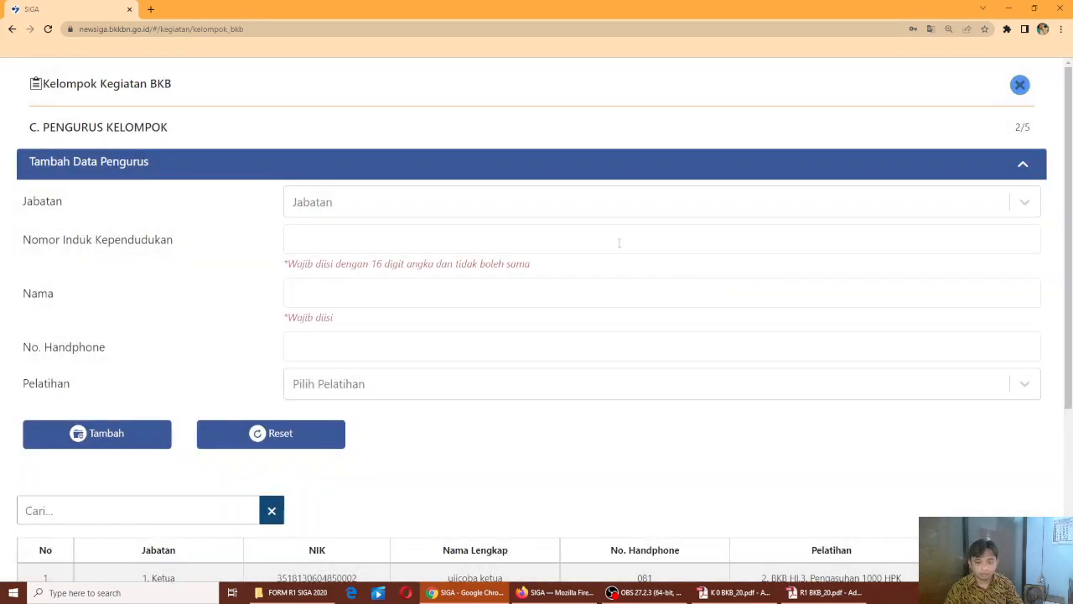
pyautogui.click(597, 212)
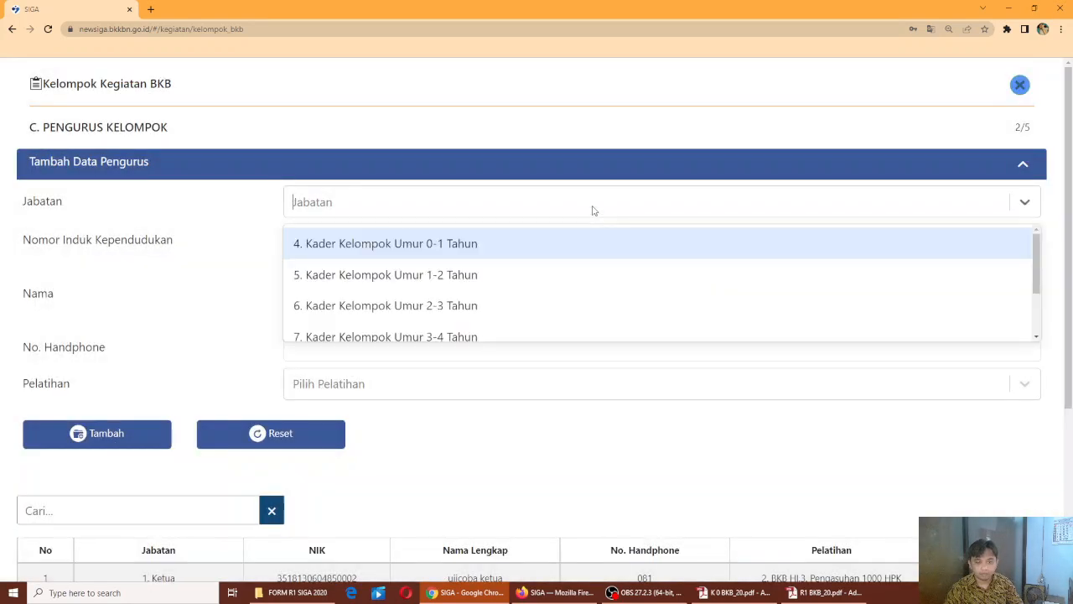
pyautogui.click(412, 243)
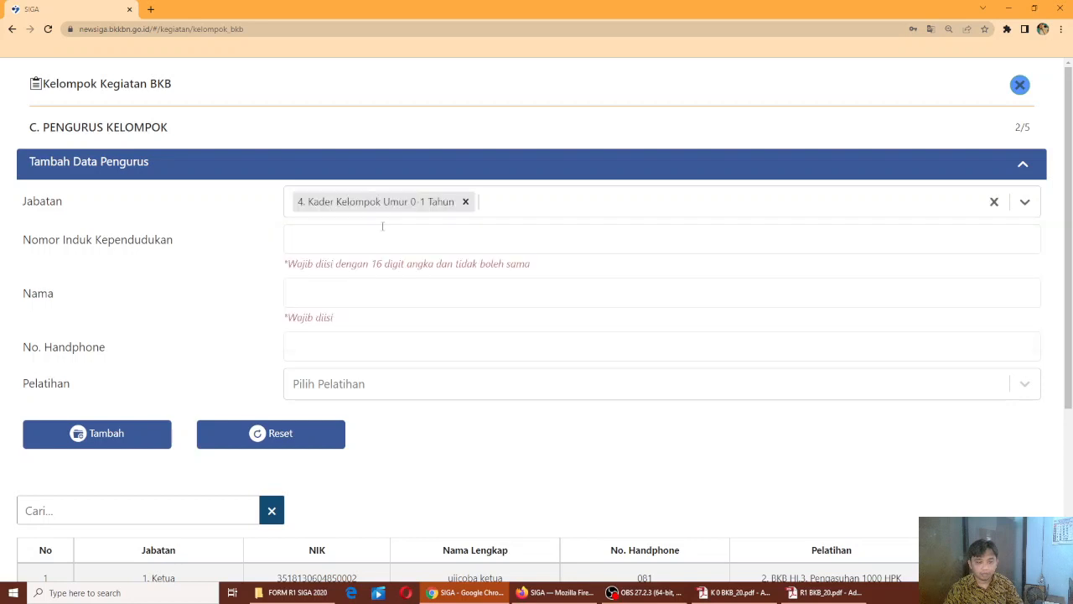
pyautogui.click(328, 238)
pyautogui.scroll(-3, 340, 257)
pyautogui.moveTo(367, 357); pyautogui.dragTo(260, 378)
pyautogui.doubleClick(281, 354)
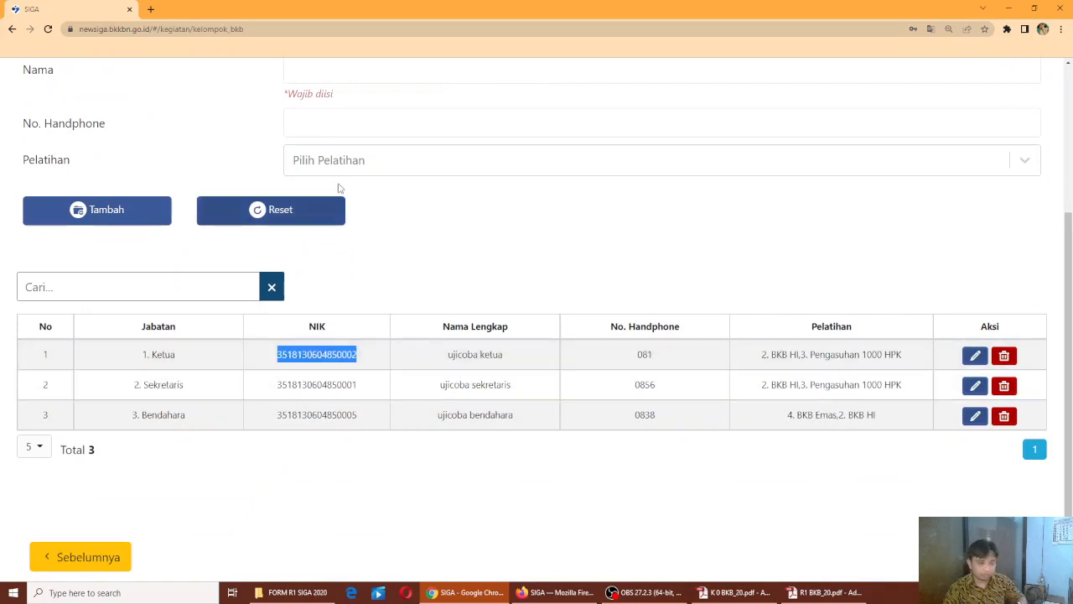
pyautogui.scroll(1, 358, 167)
pyautogui.click(337, 128)
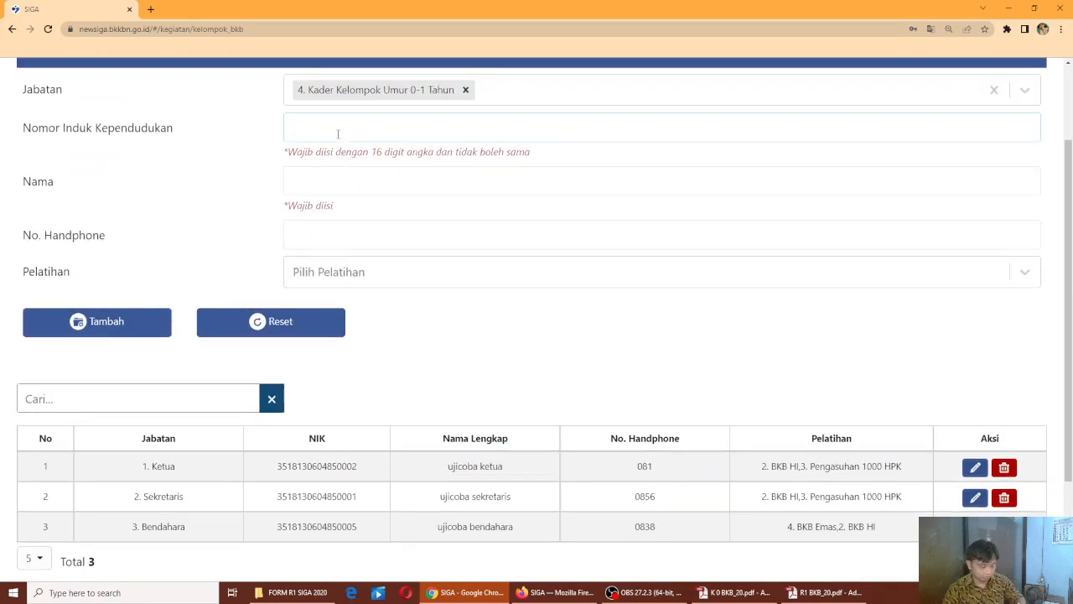
pyautogui.hotkey('ctrl', 'v')
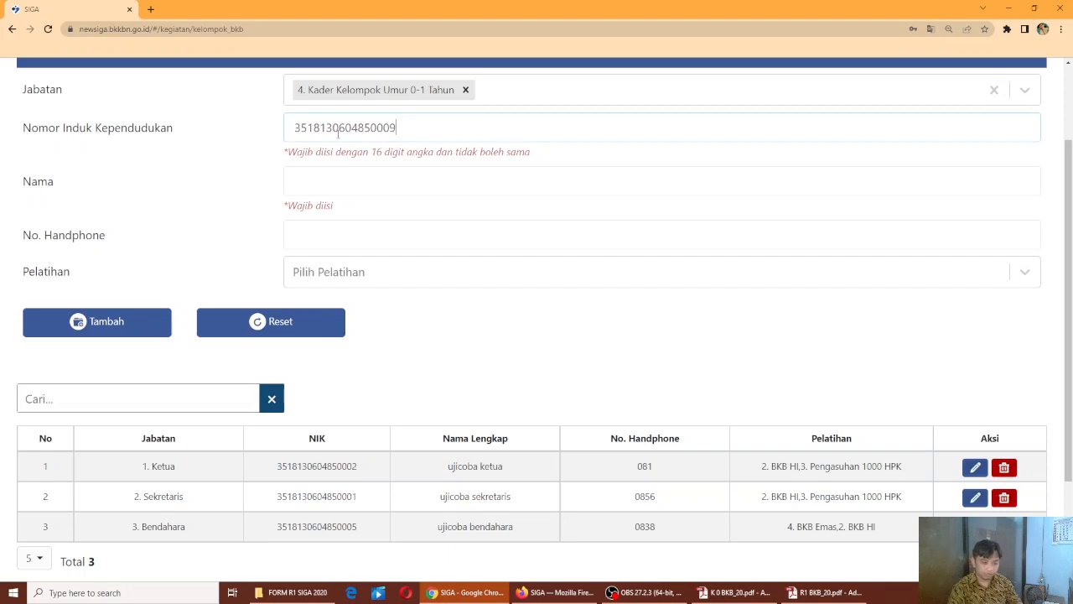
# Enter the cadre's name by changing the pasted treasurer name to 'kader', plus a phone number
pyautogui.moveTo(520, 530); pyautogui.dragTo(440, 546)
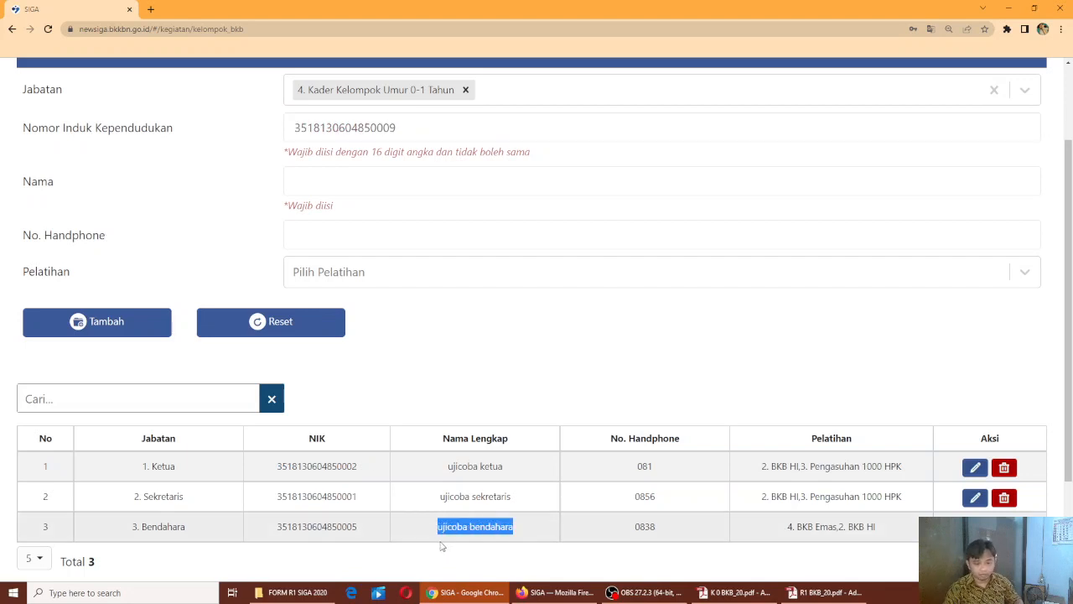
pyautogui.click(337, 175)
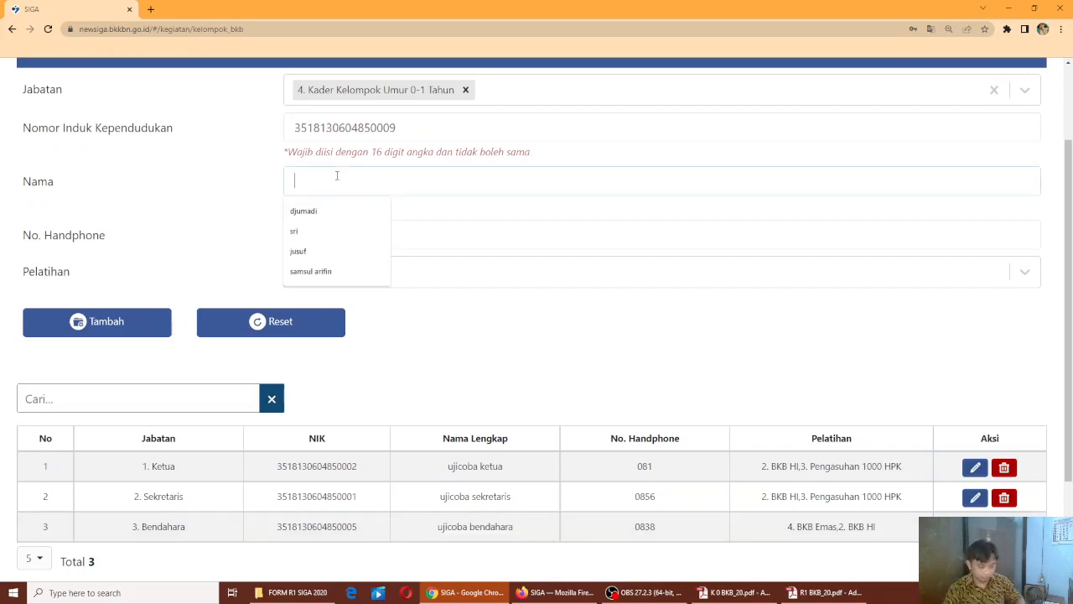
pyautogui.hotkey('ctrl', 'v')
pyautogui.doubleClick(336, 177)
pyautogui.write('kader')
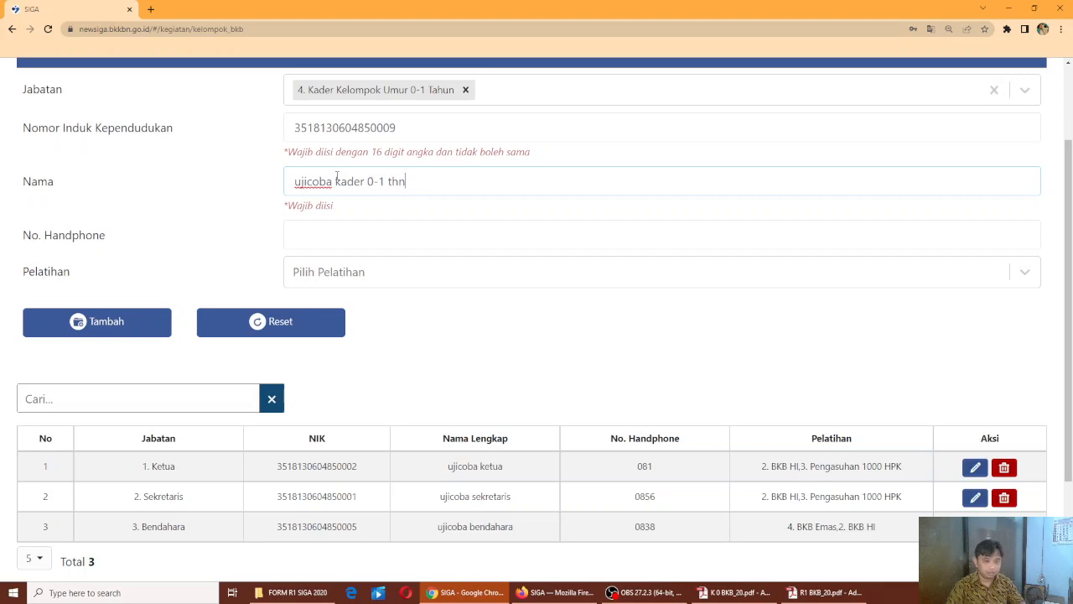
pyautogui.click(347, 242)
pyautogui.write('0')
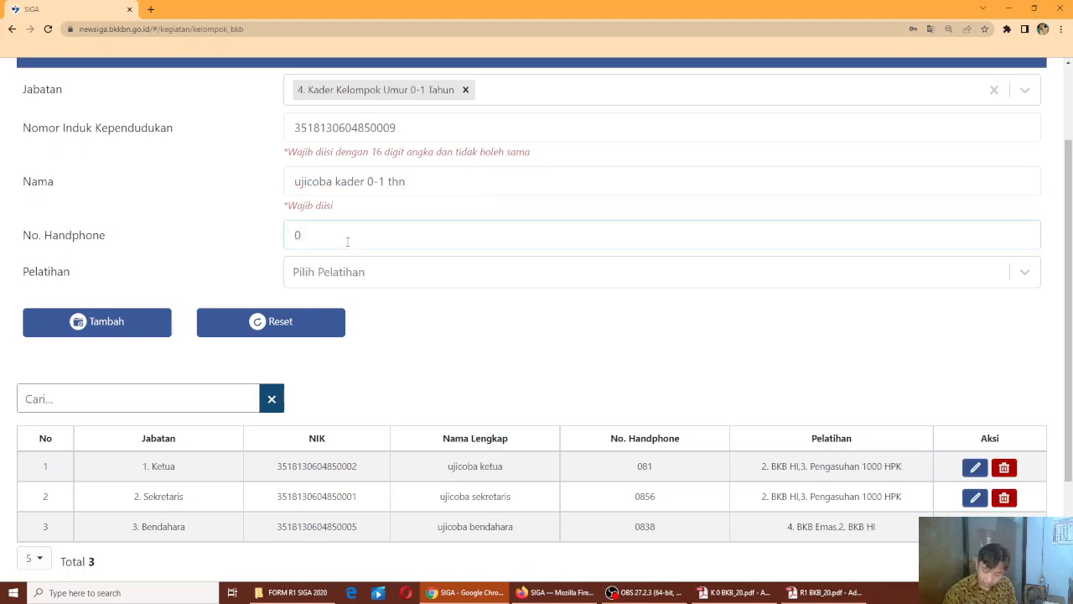
pyautogui.write('852')
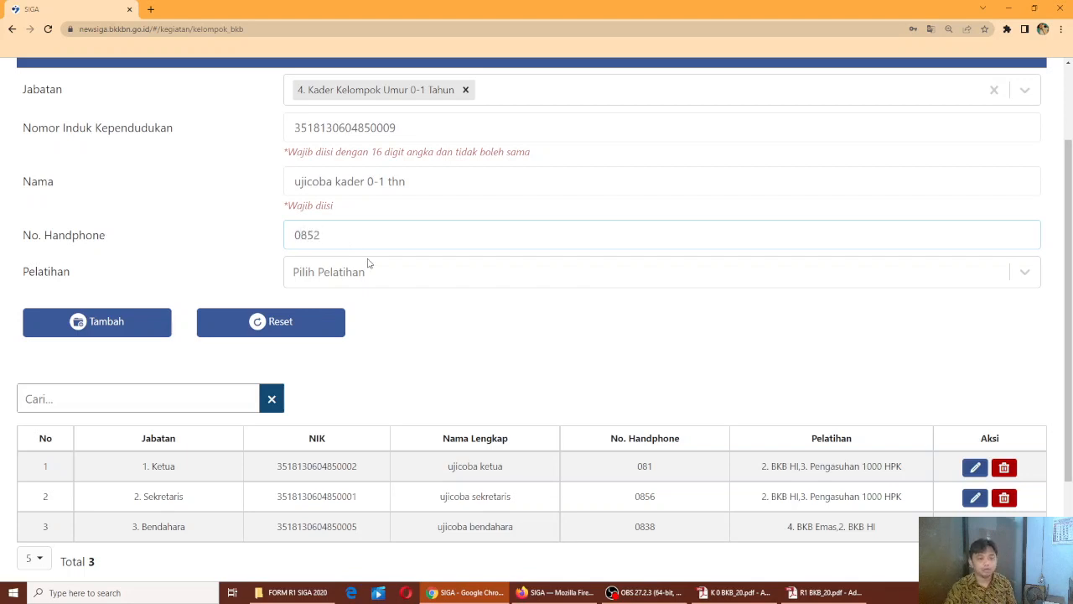
# Give the cadre trainings BKB HI and Menjadi Orang Tua Hebat and add it to the list
pyautogui.click(367, 263)
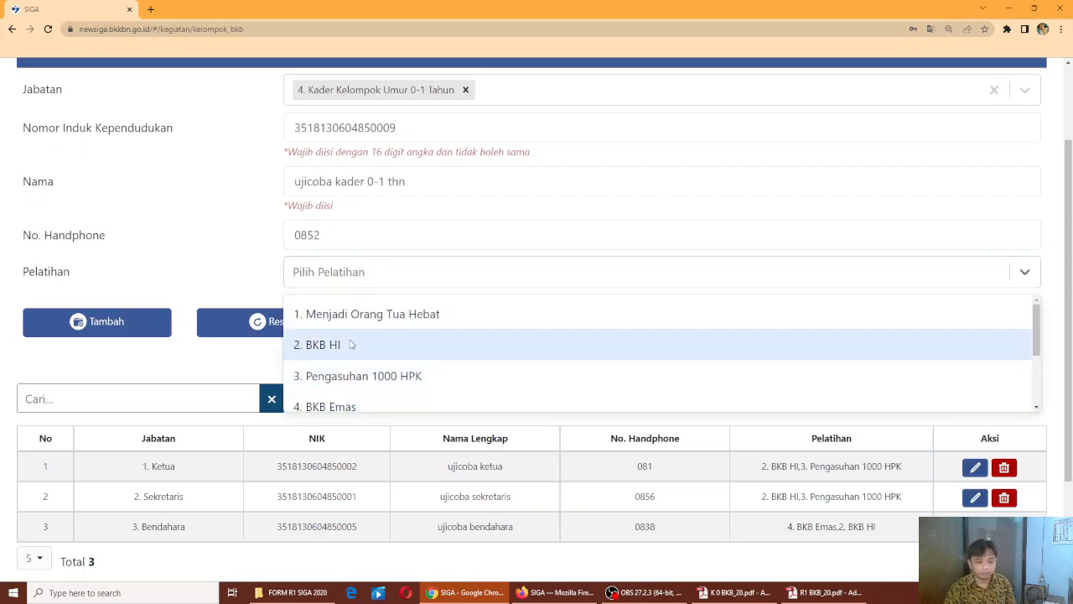
pyautogui.click(352, 345)
pyautogui.click(387, 273)
pyautogui.click(354, 322)
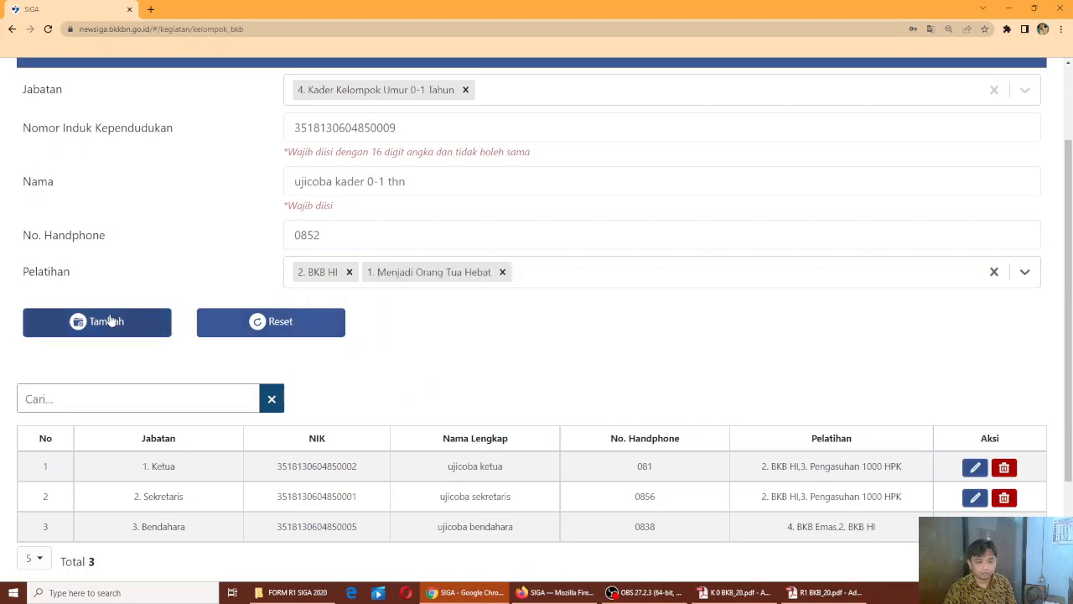
pyautogui.click(110, 323)
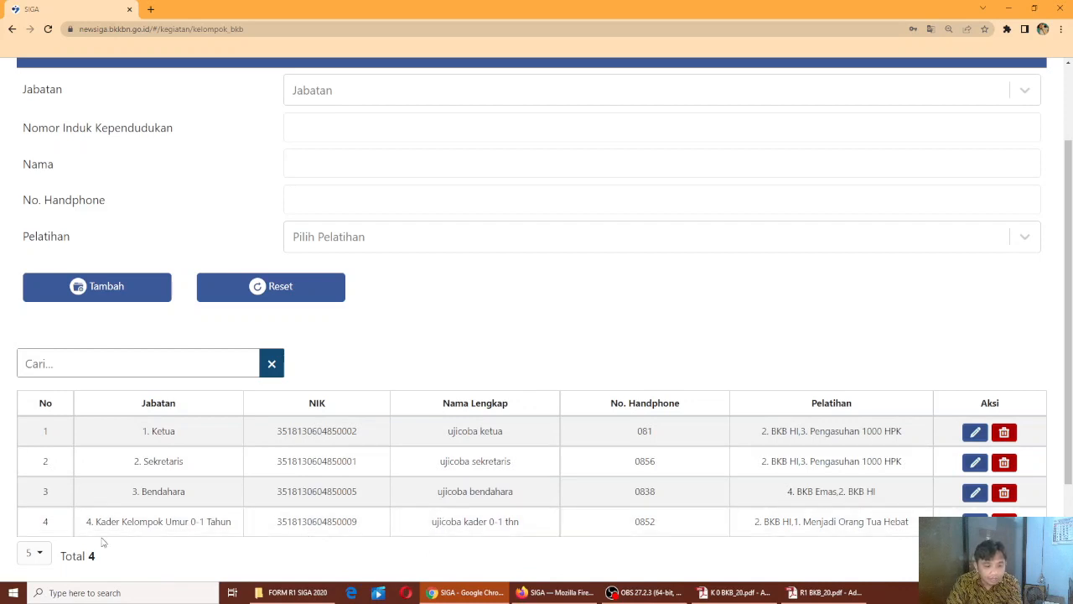
# Close the position list without choosing and continue to step 3/5
pyautogui.scroll(2, 444, 194)
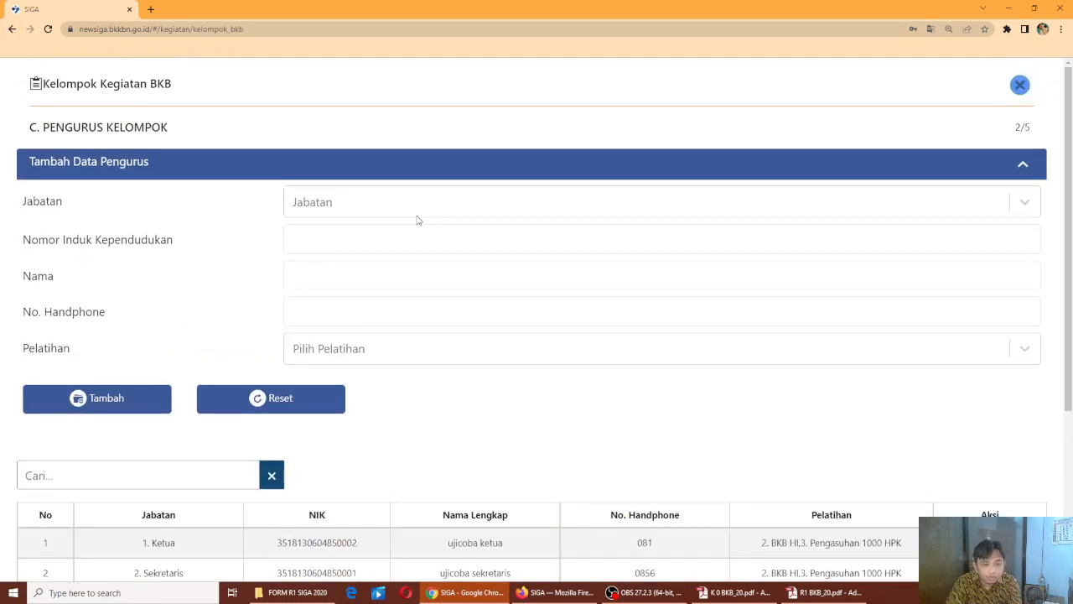
pyautogui.click(418, 212)
pyautogui.scroll(-1, 436, 281)
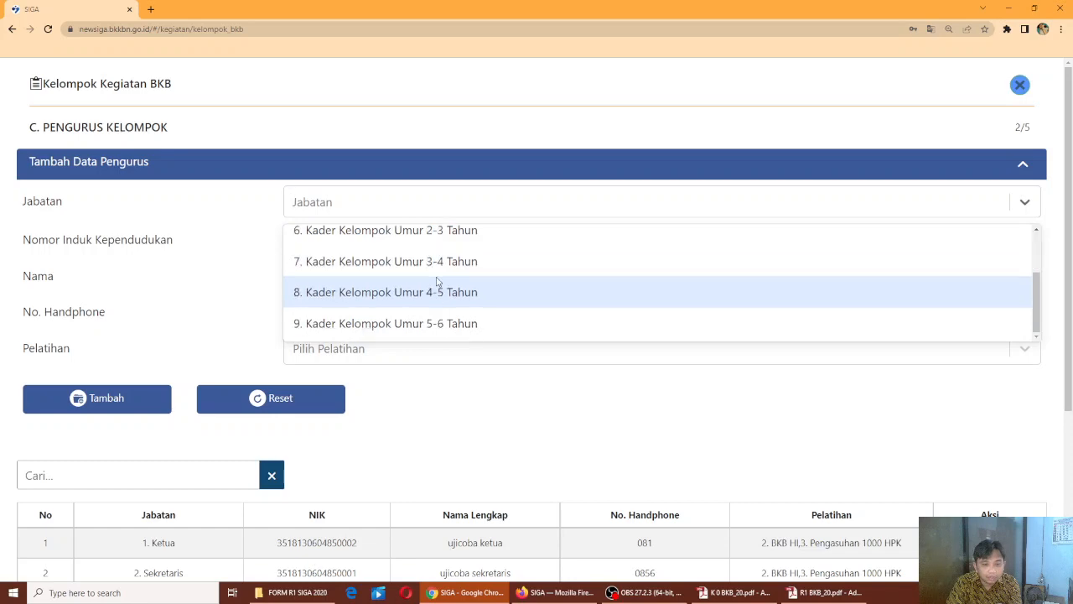
pyautogui.click(468, 420)
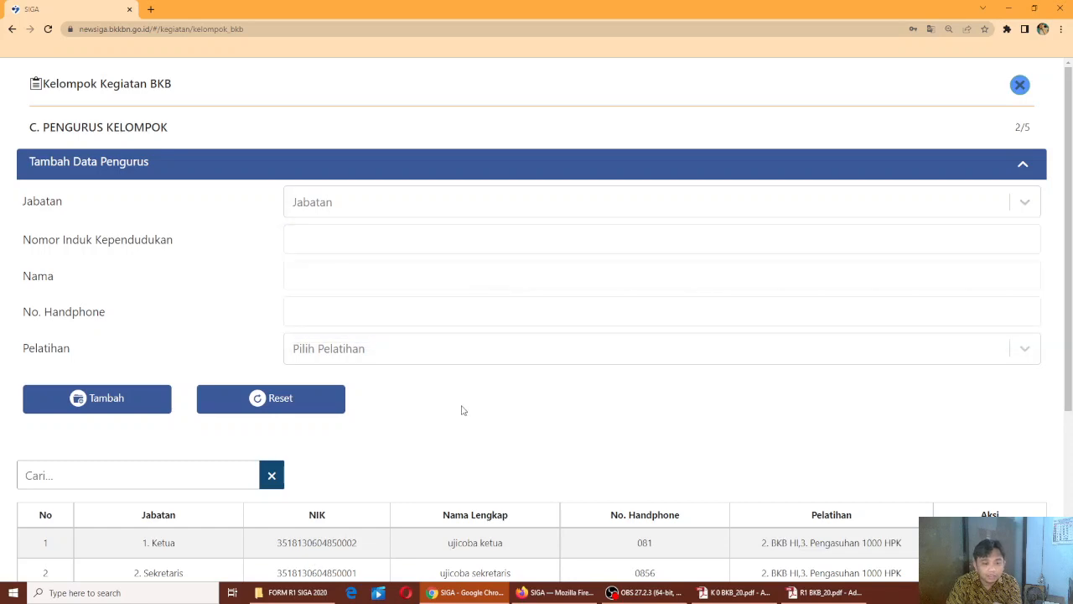
pyautogui.scroll(-4, 463, 411)
pyautogui.click(985, 530)
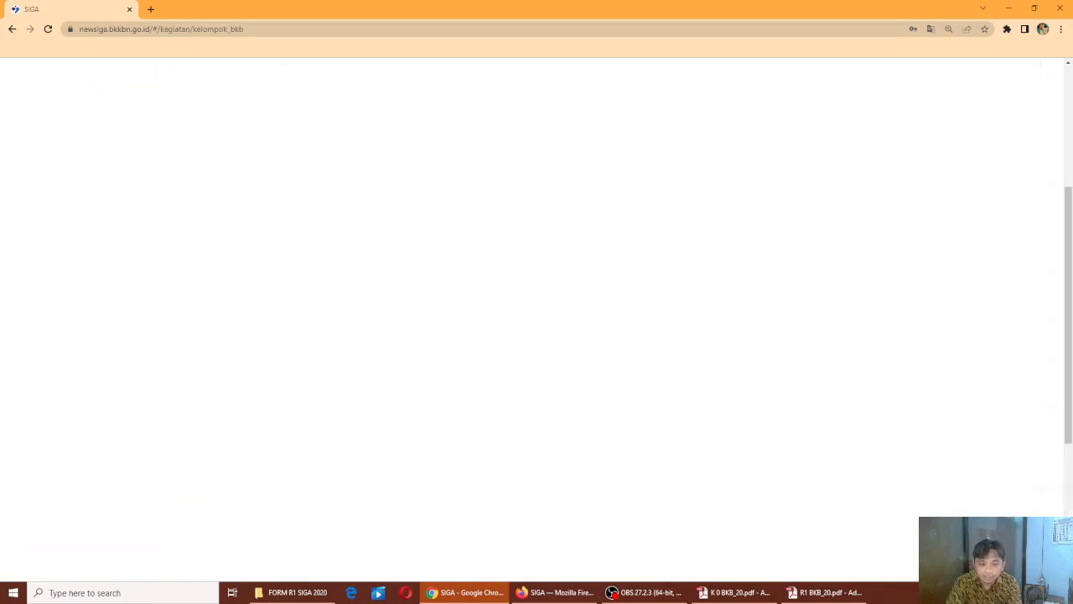
# Mark materials 1 through 7 as Ada
pyautogui.scroll(3, 781, 290)
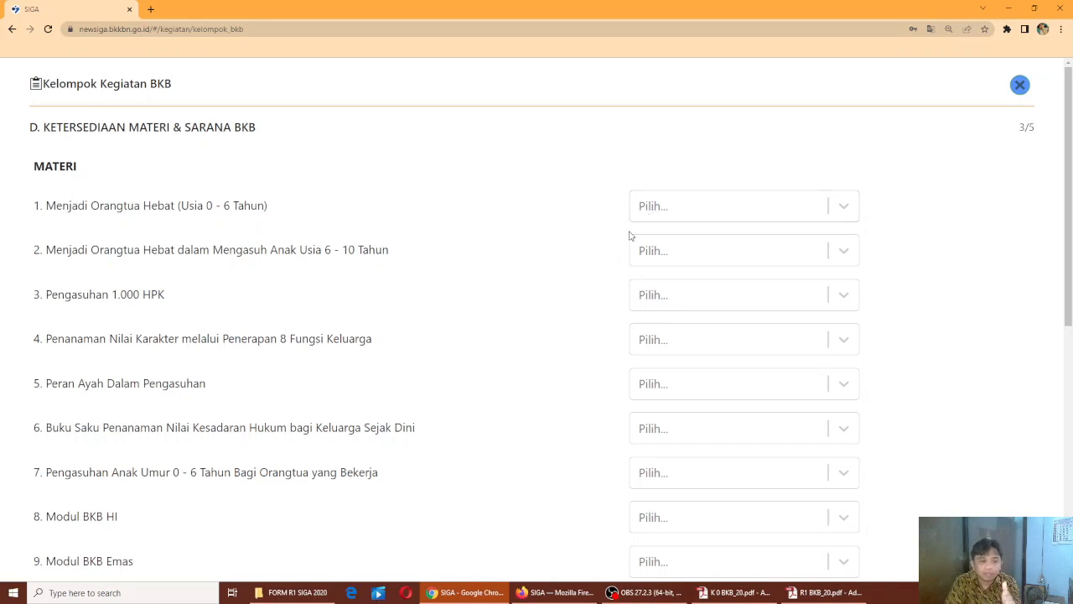
pyautogui.click(842, 212)
pyautogui.click(709, 253)
pyautogui.click(827, 261)
pyautogui.click(769, 293)
pyautogui.click(839, 305)
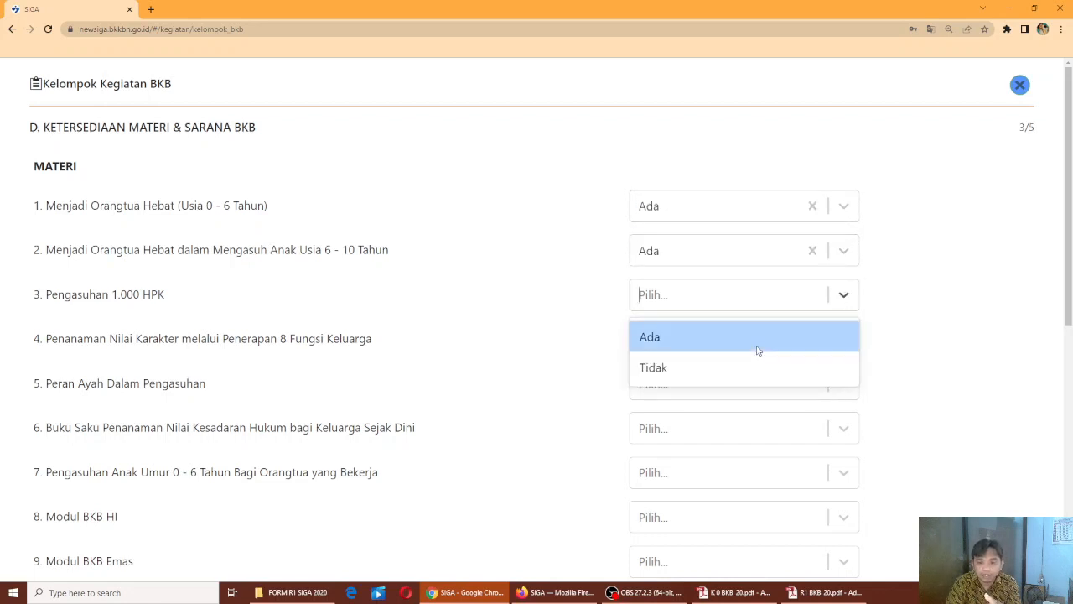
pyautogui.click(770, 340)
pyautogui.scroll(-2, 810, 336)
pyautogui.click(844, 173)
pyautogui.click(811, 213)
pyautogui.click(844, 216)
pyautogui.click(830, 256)
pyautogui.click(843, 261)
pyautogui.click(830, 302)
pyautogui.click(841, 309)
pyautogui.click(824, 342)
pyautogui.scroll(-2, 872, 335)
# Mark Modul BKB HI, Modul BKB Emas and material 10 as Ada, and other materials as Tidak
pyautogui.click(838, 189)
pyautogui.click(824, 225)
pyautogui.click(844, 237)
pyautogui.click(818, 272)
pyautogui.click(842, 282)
pyautogui.click(832, 307)
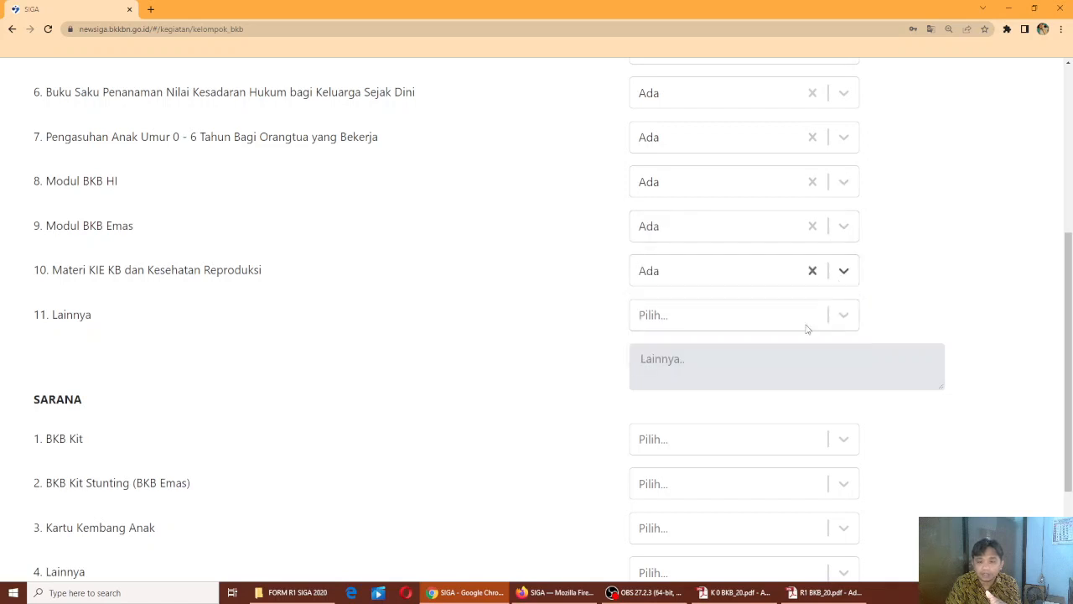
pyautogui.click(836, 327)
pyautogui.click(802, 361)
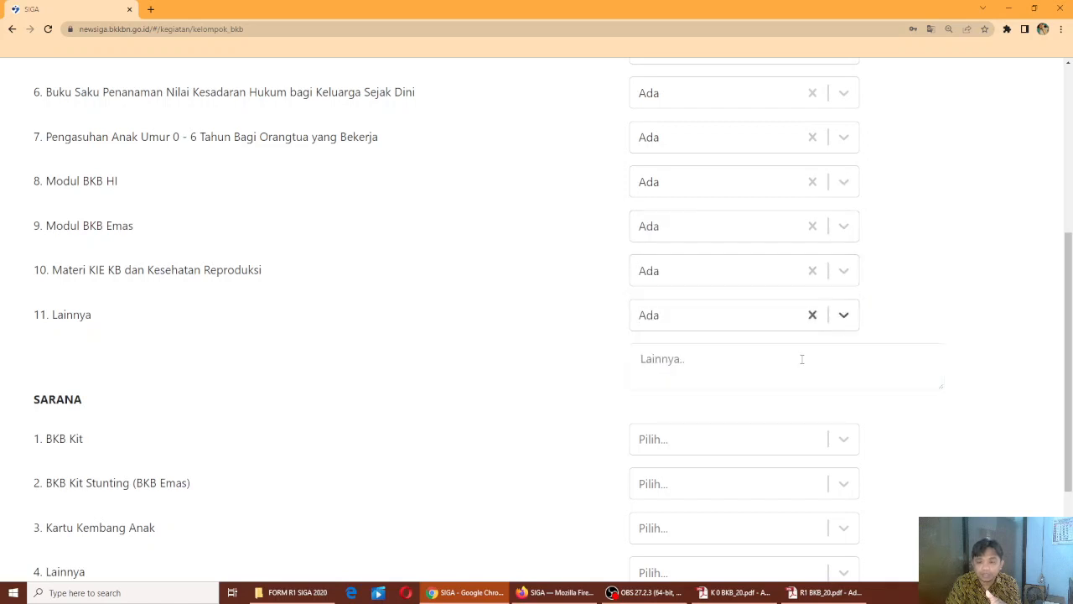
pyautogui.click(756, 379)
pyautogui.write('xxxxxxx')
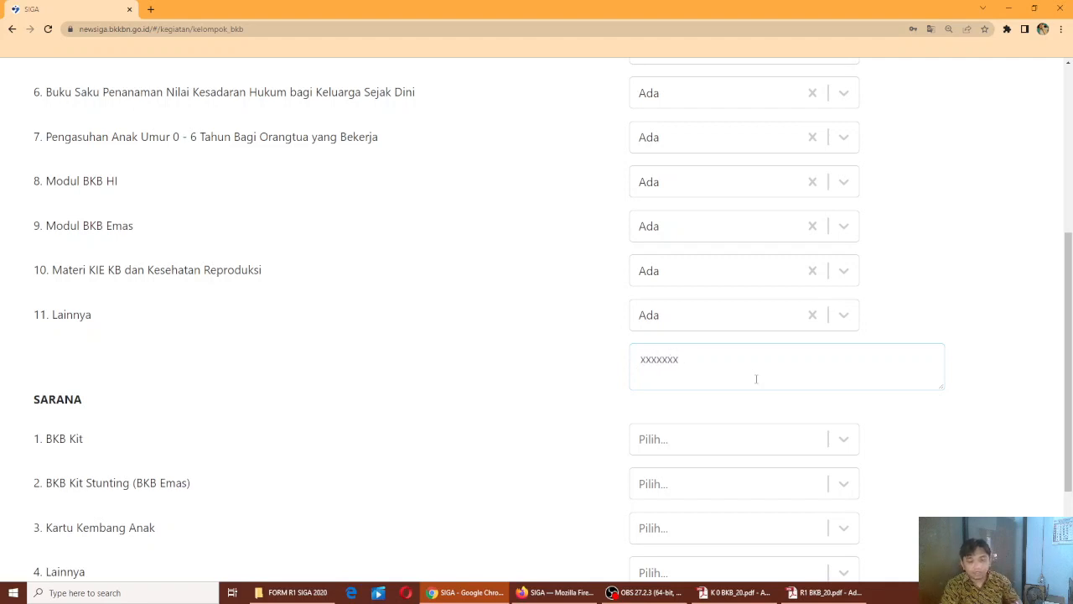
pyautogui.click(844, 316)
pyautogui.click(771, 389)
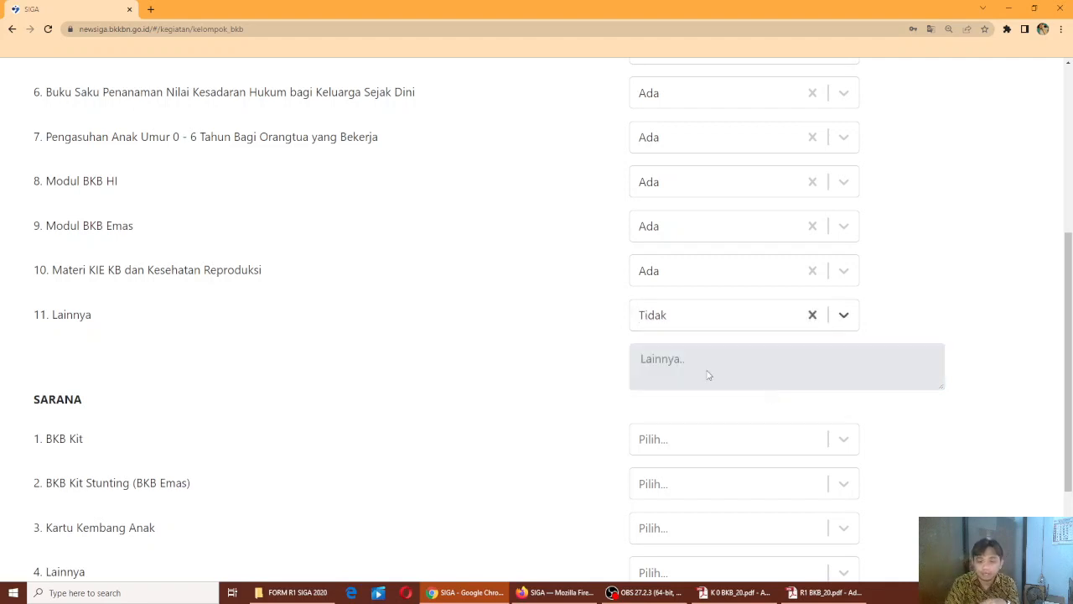
# Set BKB Kit, BKB Kit Stunting and Kartu Kembang Anak to Ada, other facilities Tidak, then continue
pyautogui.scroll(-2, 710, 374)
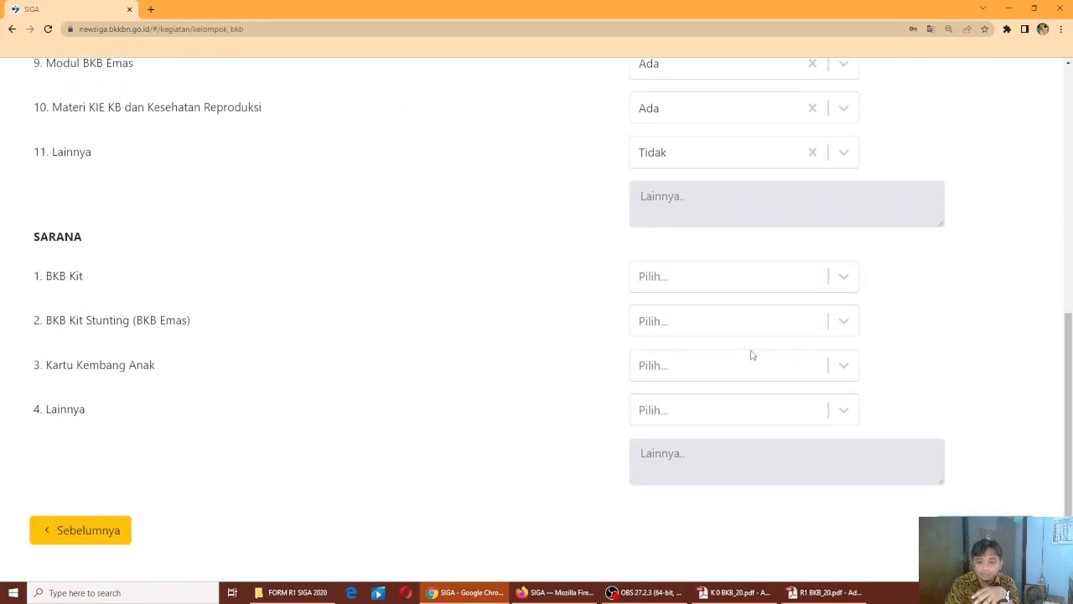
pyautogui.click(844, 283)
pyautogui.click(823, 318)
pyautogui.click(842, 328)
pyautogui.click(836, 363)
pyautogui.click(842, 369)
pyautogui.click(832, 408)
pyautogui.click(831, 421)
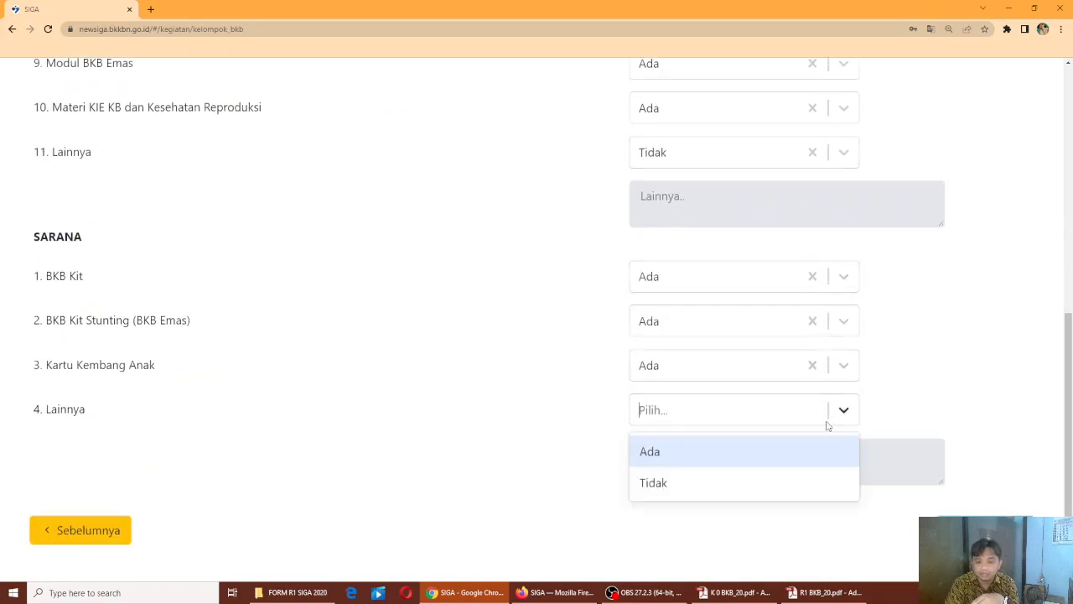
pyautogui.click(788, 483)
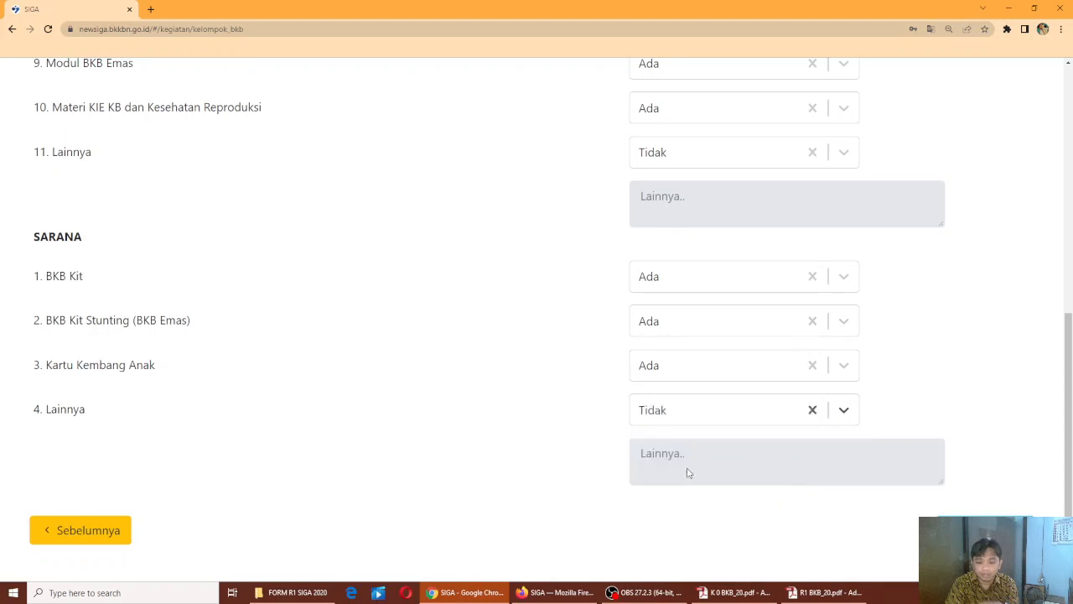
pyautogui.click(985, 530)
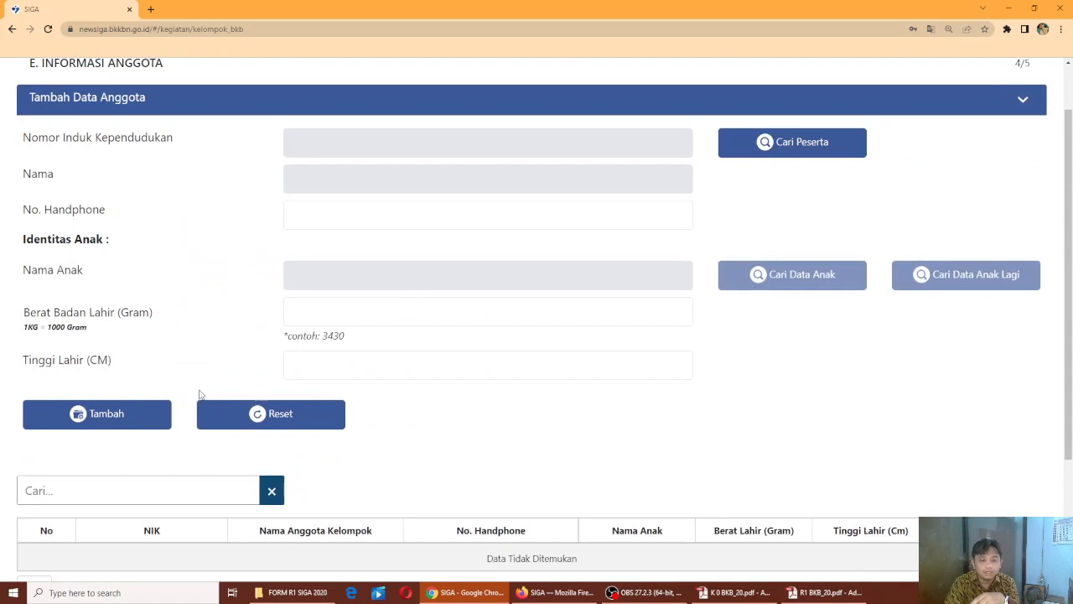
# Clear the member form, pick the first registered member from Cari Peserta and enter their phone number
pyautogui.click(260, 415)
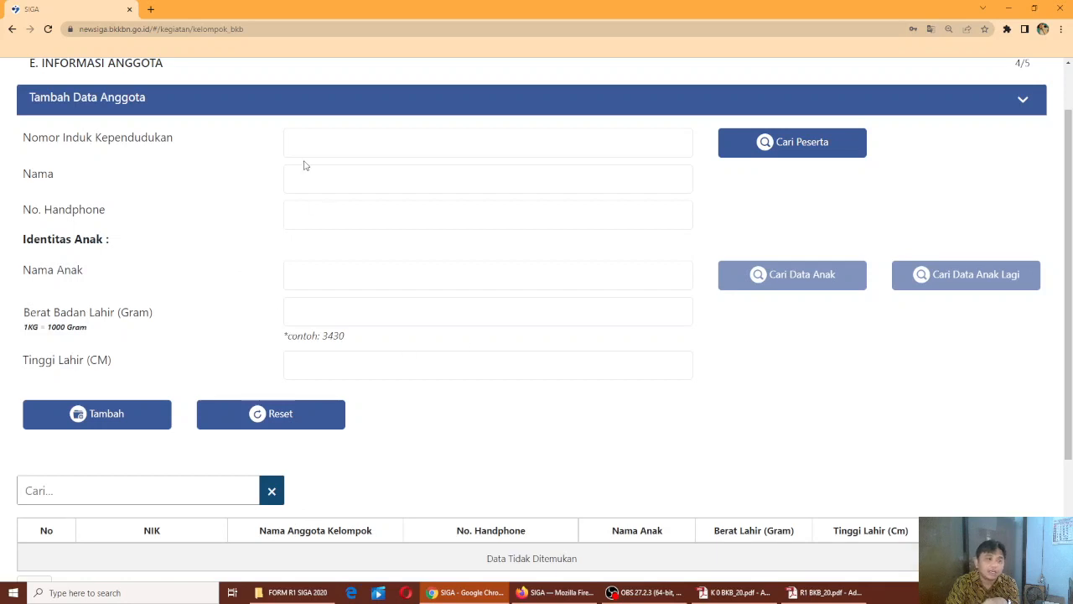
pyautogui.scroll(1, 264, 207)
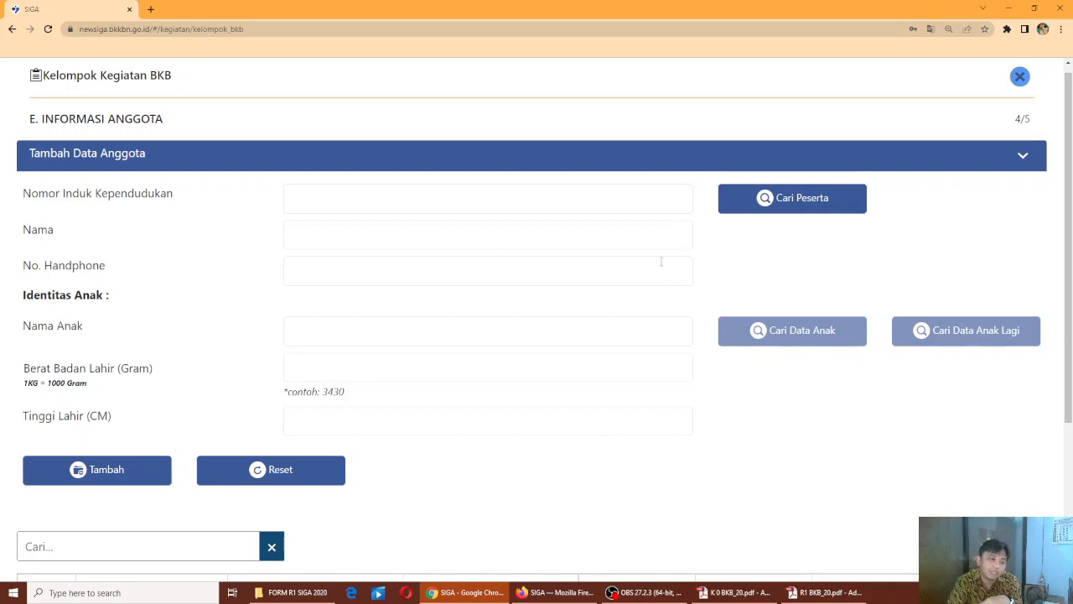
pyautogui.click(767, 205)
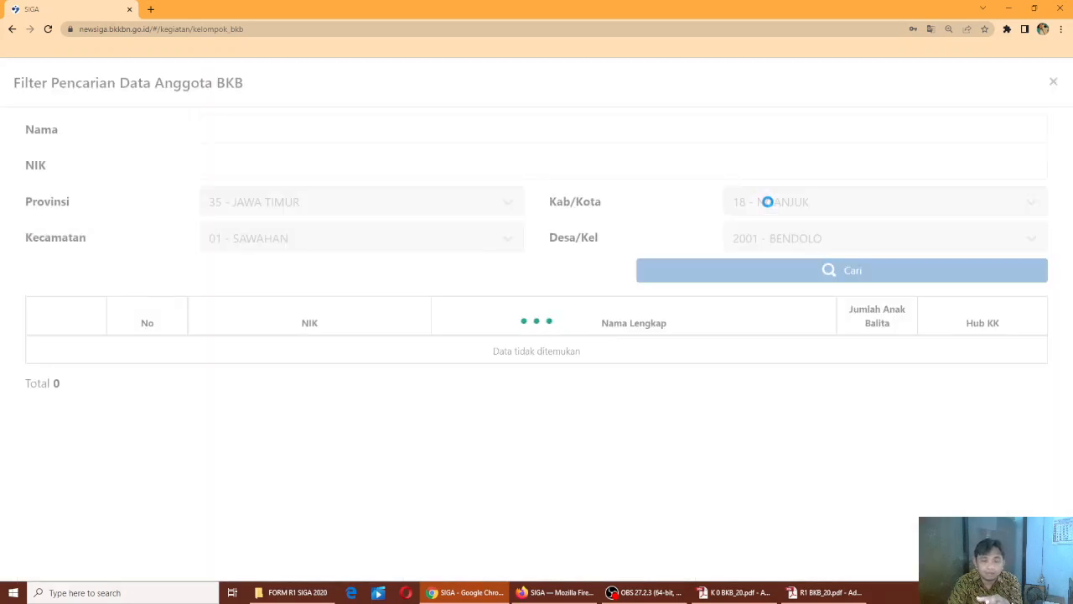
pyautogui.scroll(-1, 738, 260)
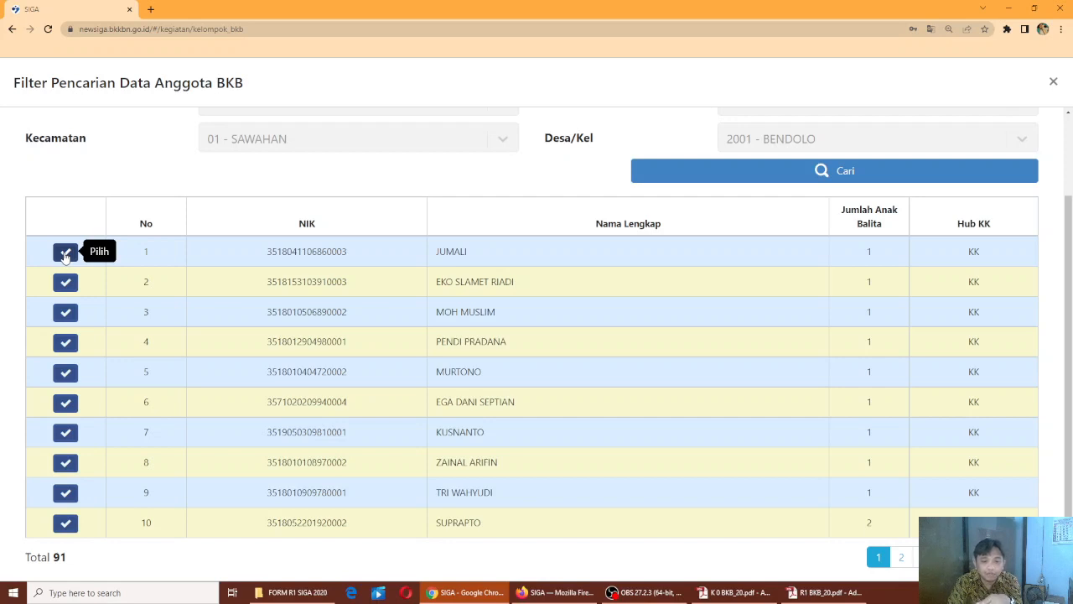
pyautogui.click(66, 255)
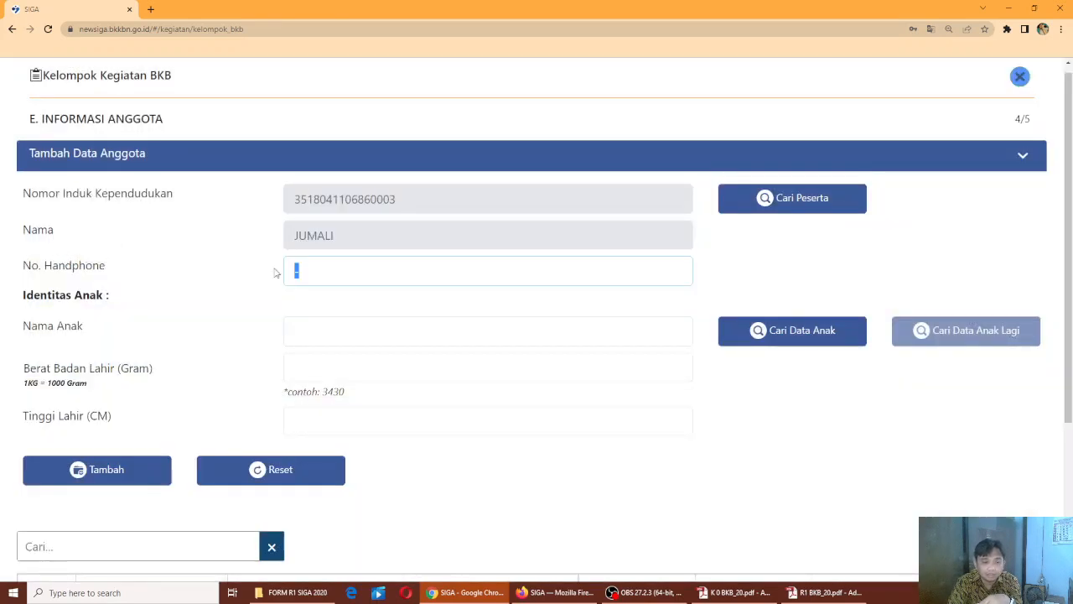
pyautogui.write('081')
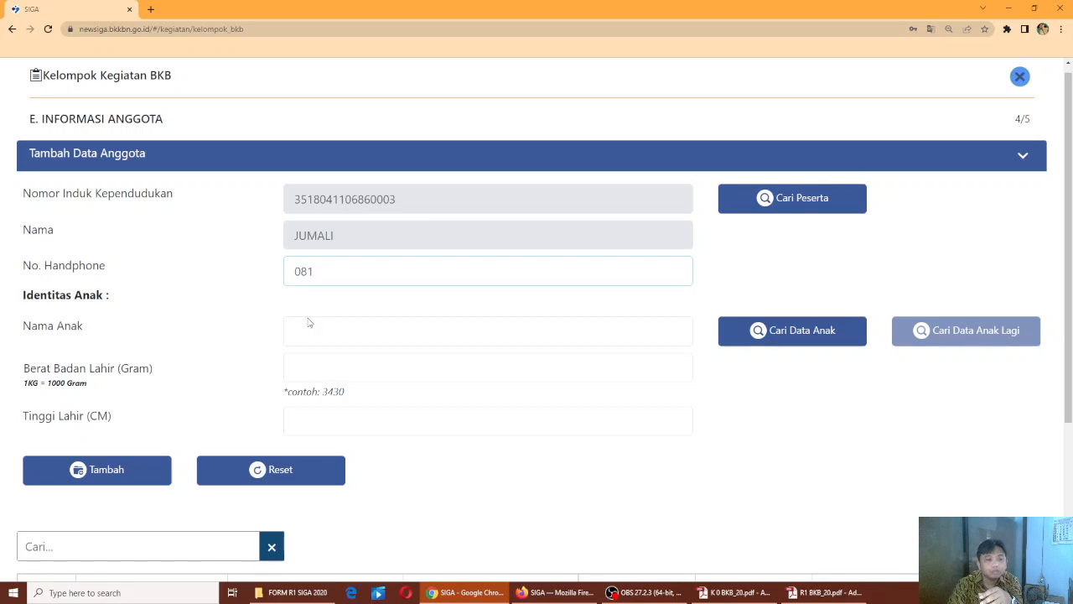
# Choose the member's child, enter birth weight 3000 g and birth length 35 cm, and add them to the table
pyautogui.click(771, 333)
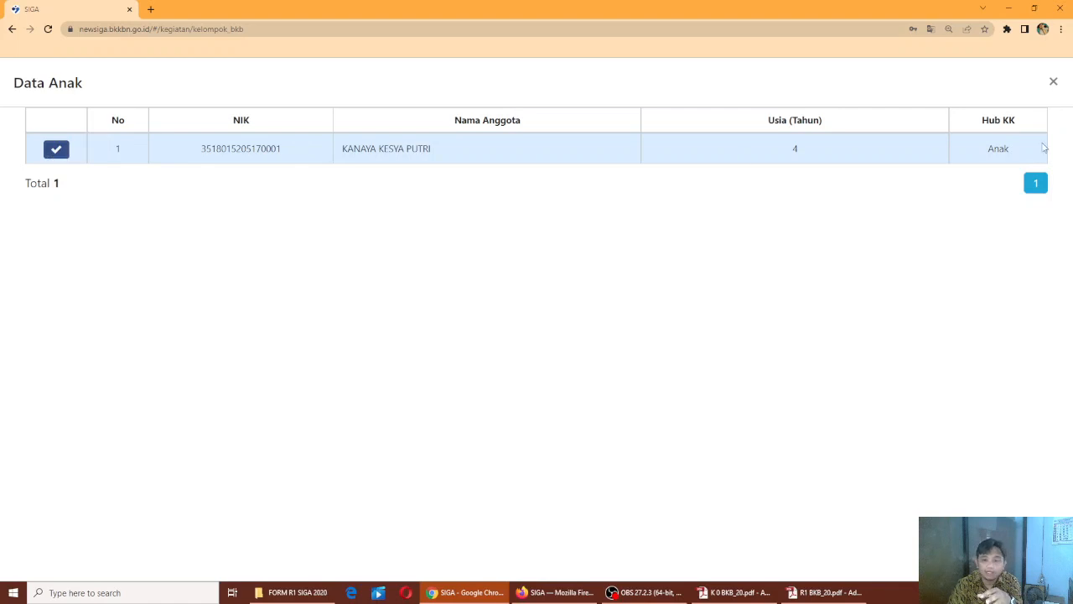
pyautogui.click(53, 151)
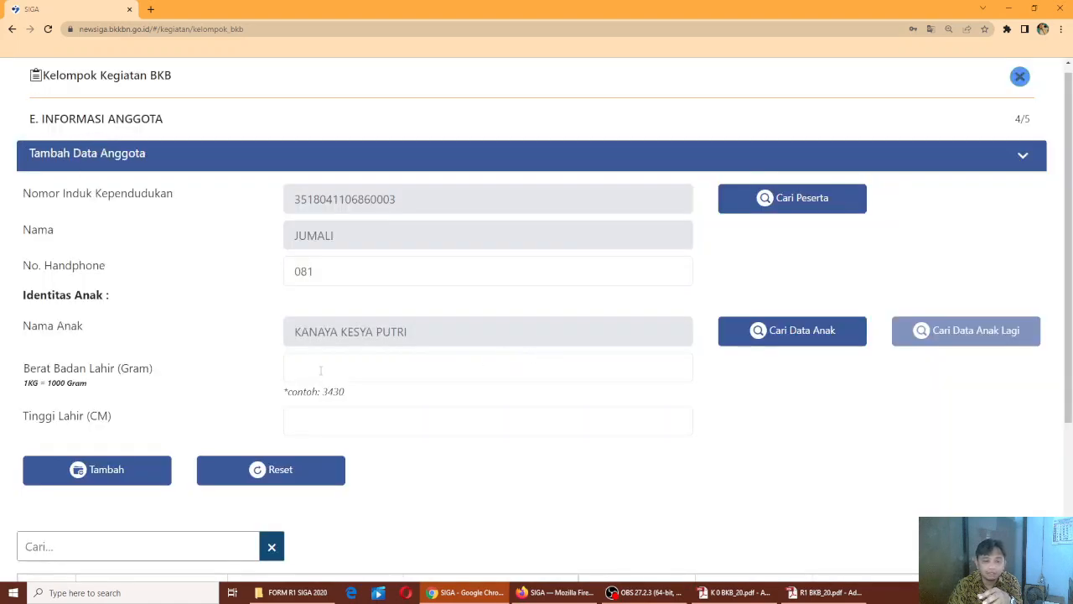
pyautogui.click(324, 363)
pyautogui.write('3000')
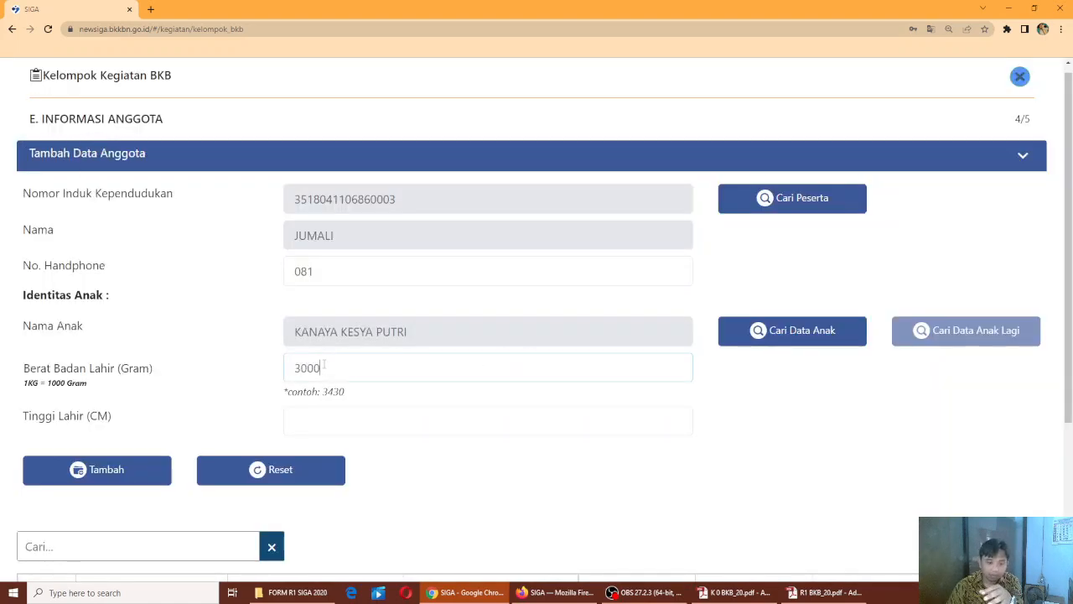
pyautogui.write('50')
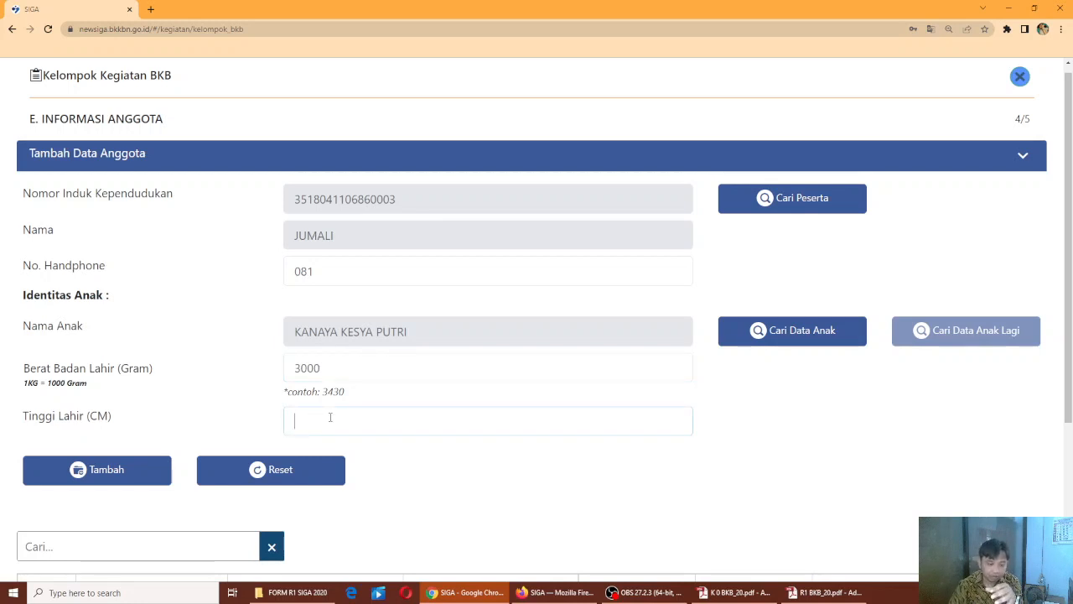
pyautogui.write('35')
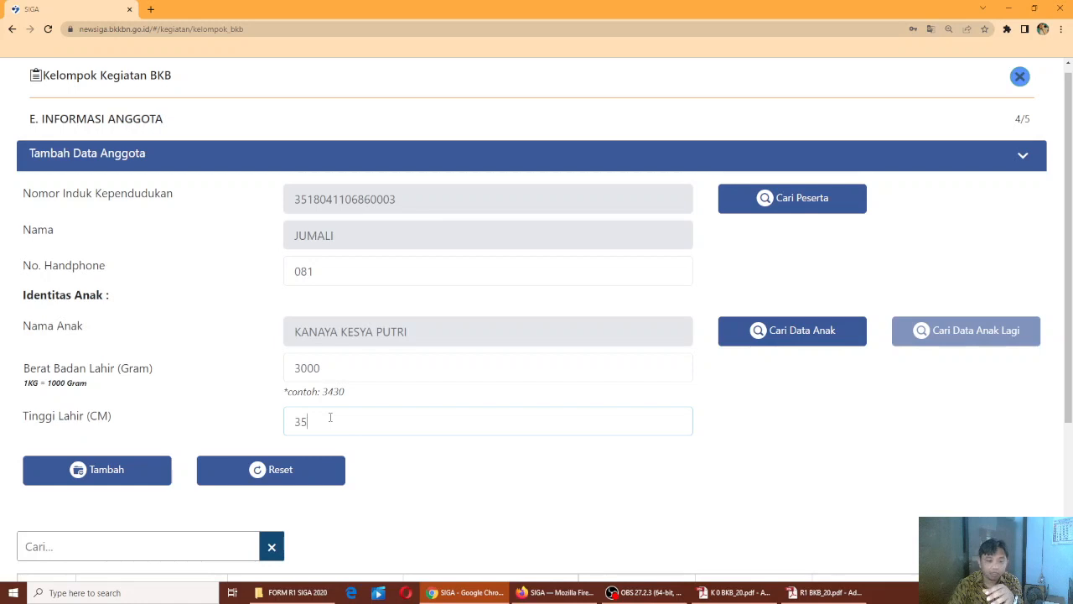
pyautogui.scroll(-1, 505, 450)
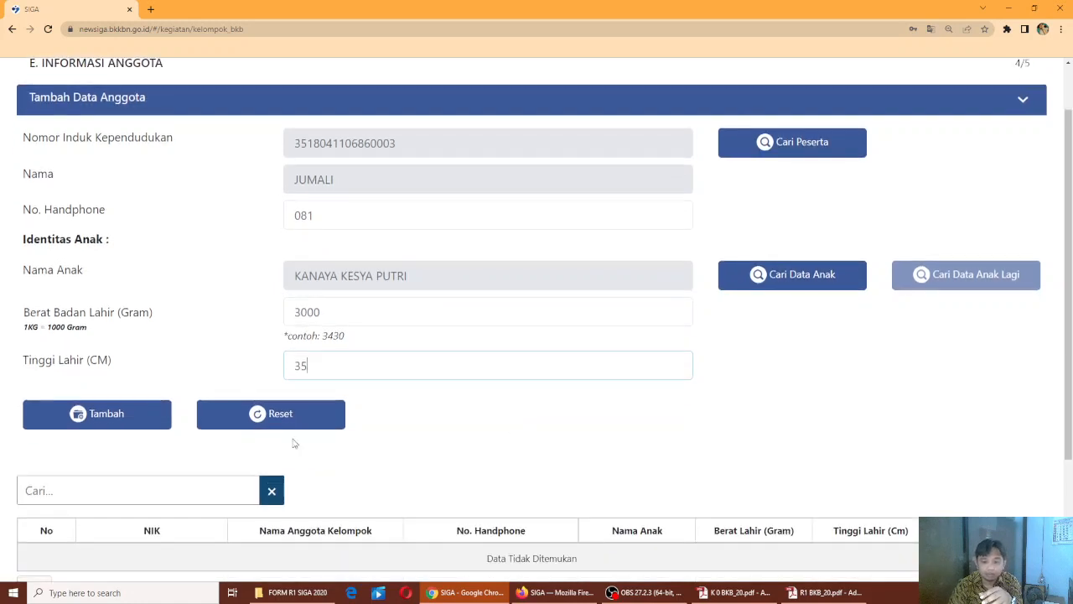
pyautogui.click(125, 424)
pyautogui.scroll(-2, 367, 494)
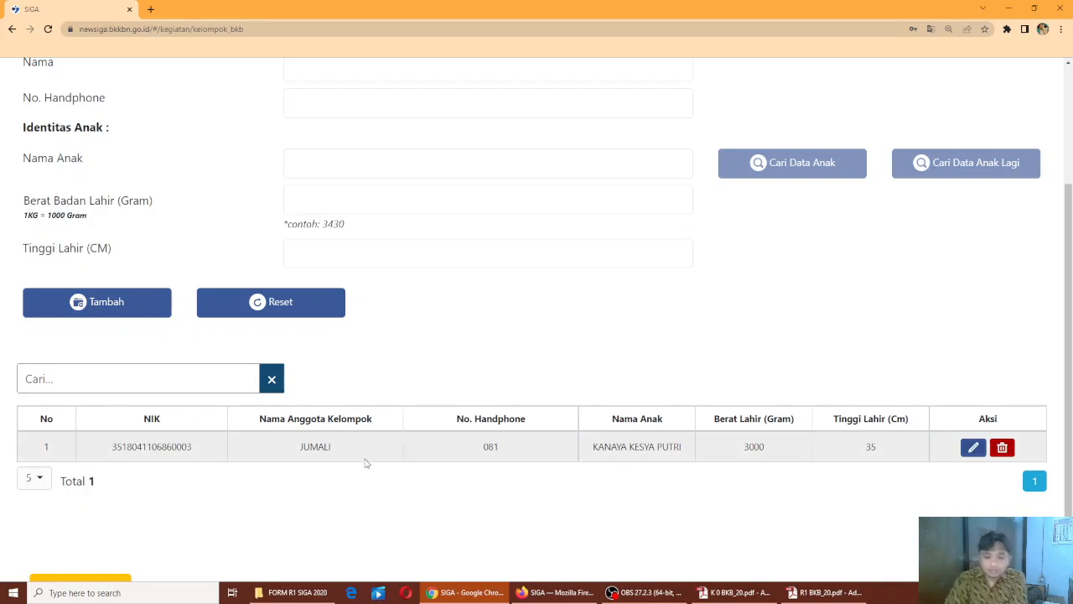
# Add the second member with a phone number and their child: birth weight 3000 g, length 36 cm
pyautogui.scroll(3, 383, 467)
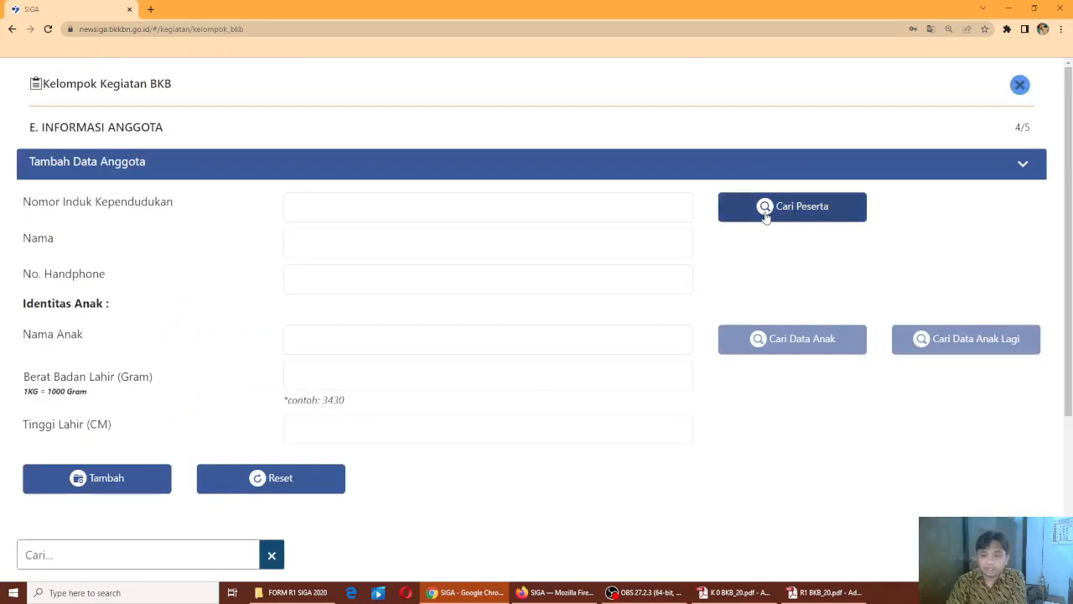
pyautogui.click(765, 214)
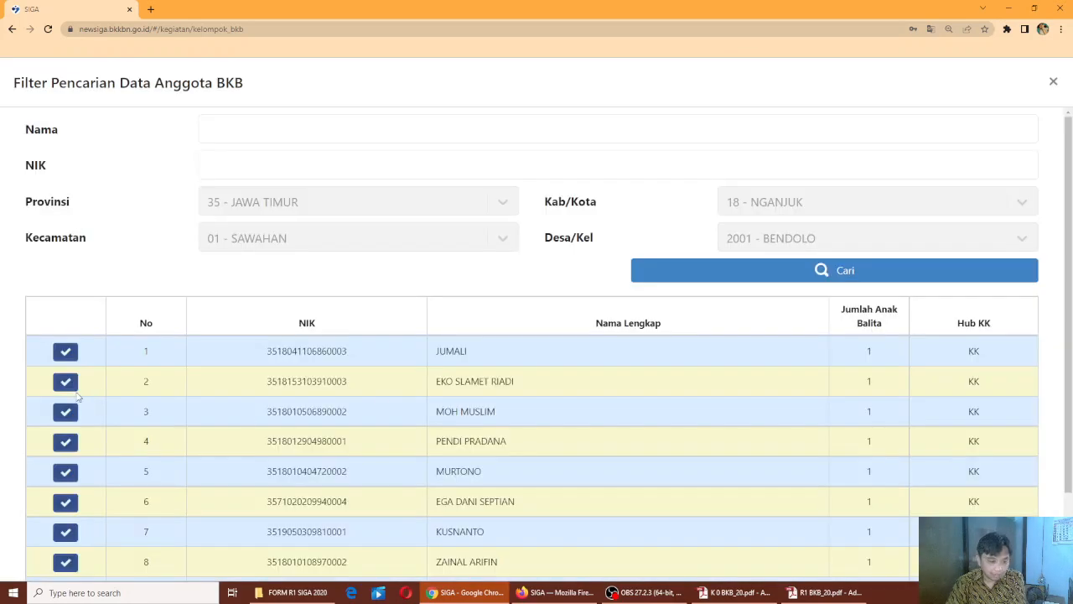
pyautogui.click(65, 382)
pyautogui.click(340, 271)
pyautogui.write('081')
pyautogui.click(759, 338)
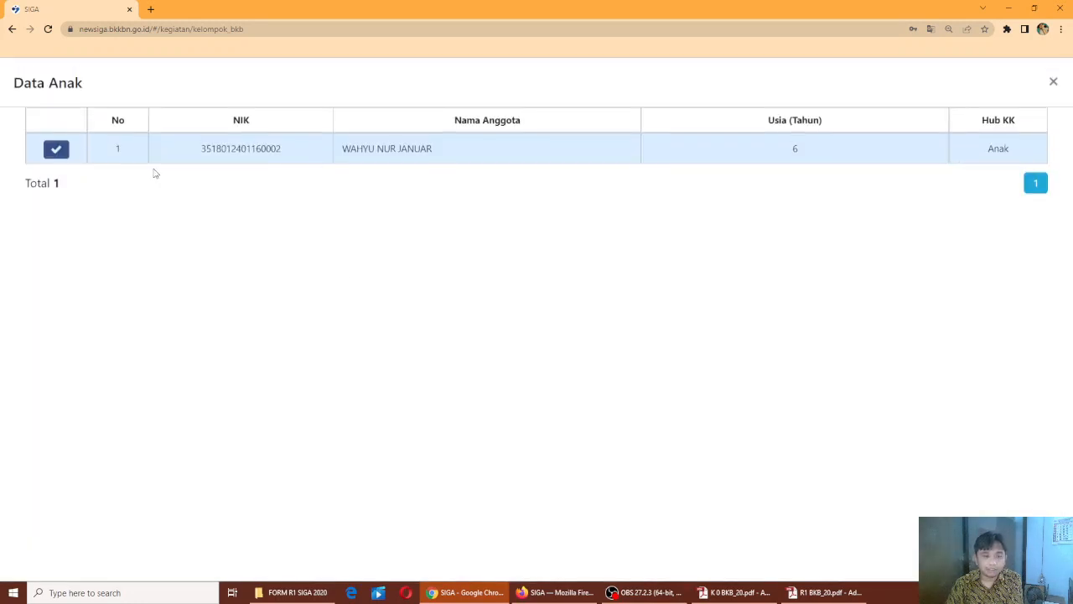
pyautogui.click(56, 149)
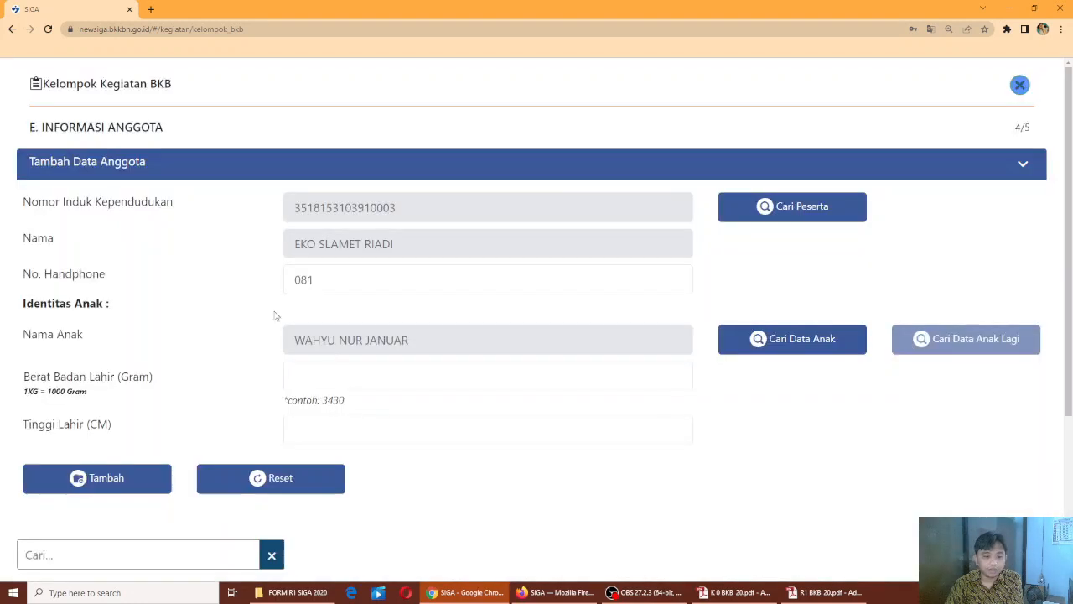
pyautogui.click(328, 385)
pyautogui.write('3000')
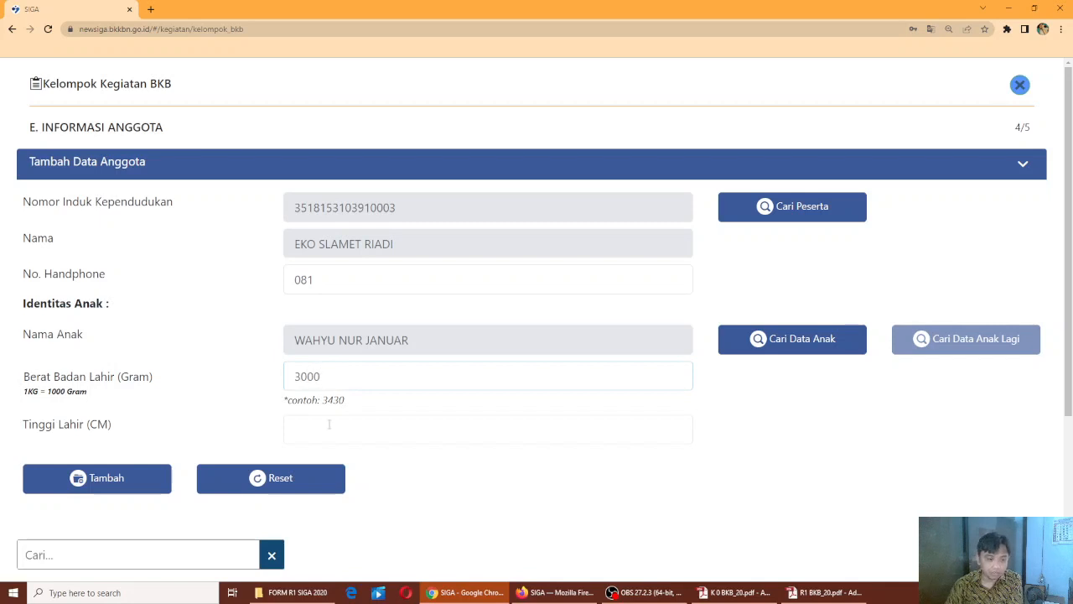
pyautogui.write('3')
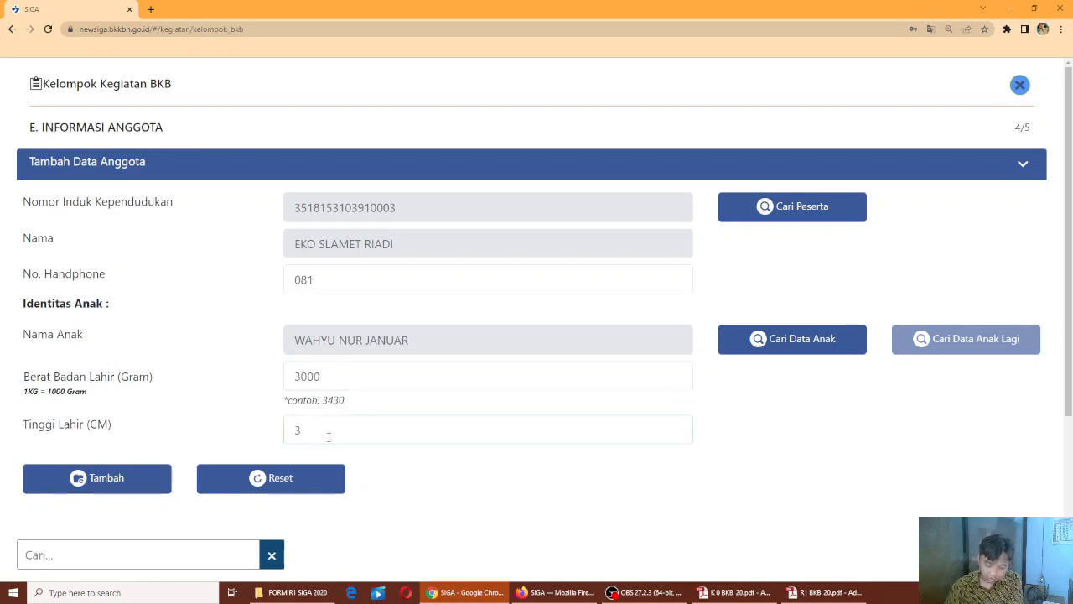
pyautogui.write('6')
pyautogui.click(78, 478)
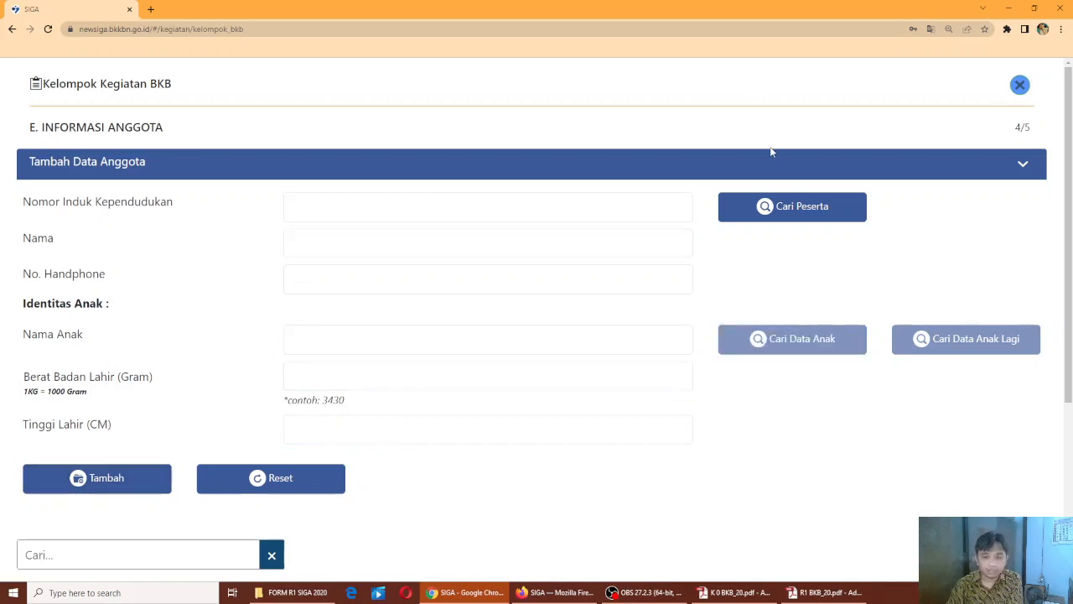
pyautogui.scroll(-3, 740, 268)
# Add the third family with a phone number and their child: birth weight 3000 g, length 30 cm
pyautogui.scroll(2, 746, 247)
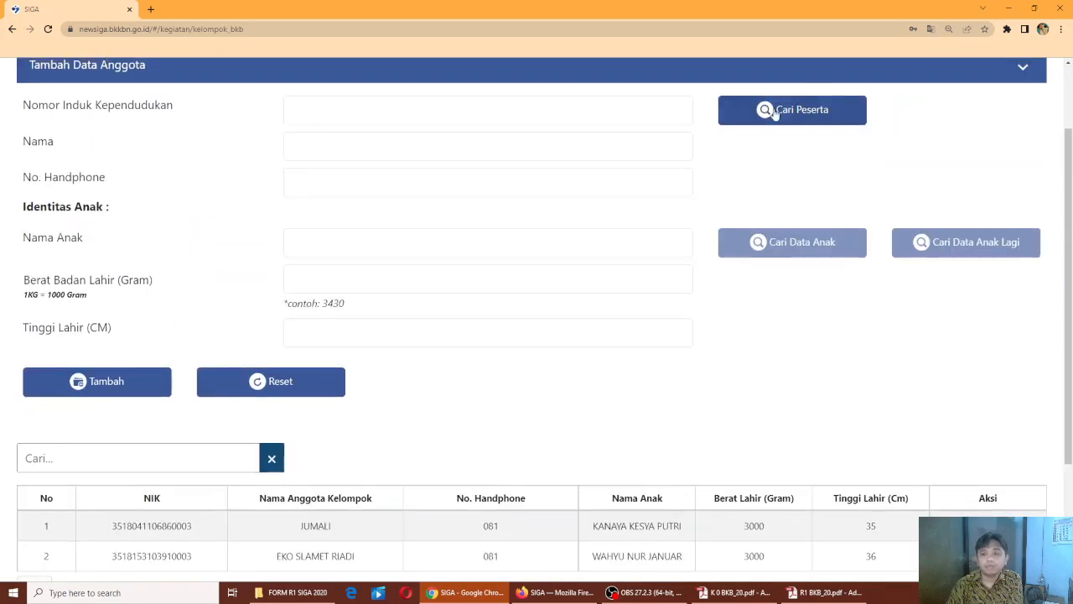
pyautogui.click(775, 101)
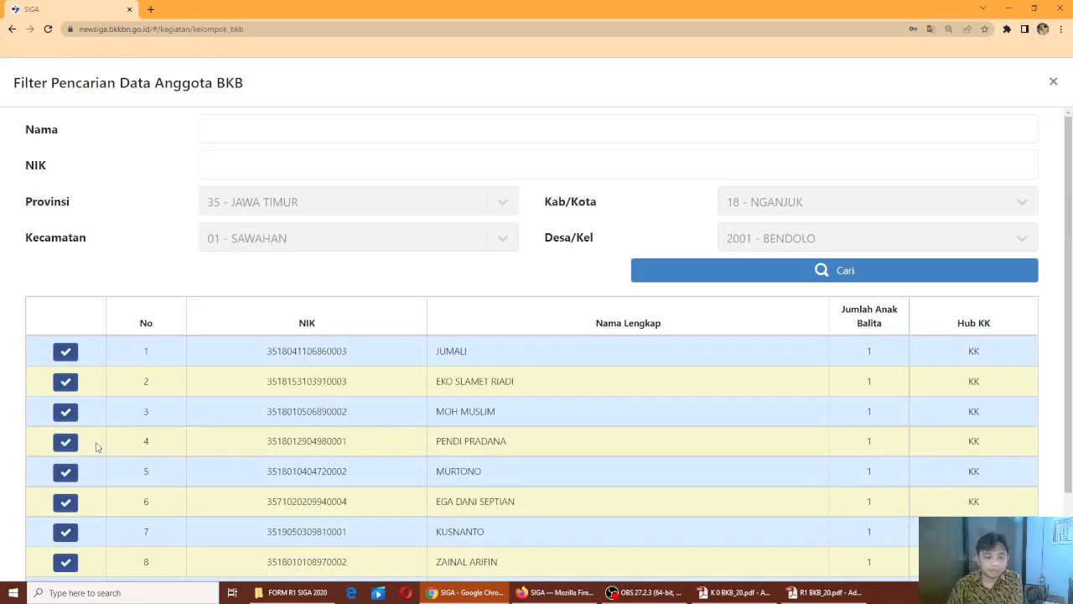
pyautogui.click(67, 415)
pyautogui.click(304, 191)
pyautogui.write('081')
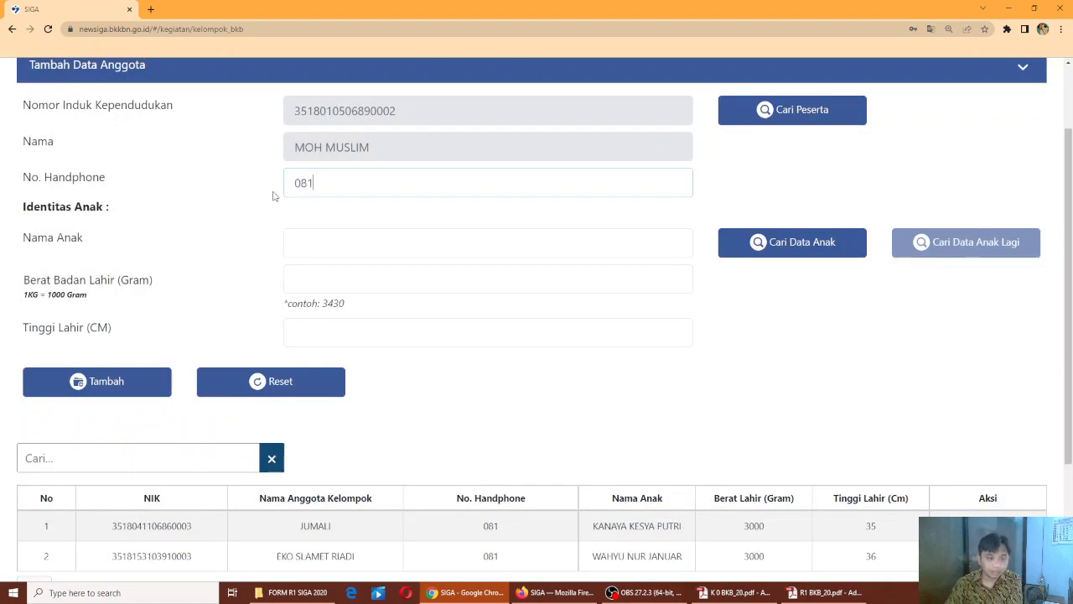
pyautogui.click(786, 243)
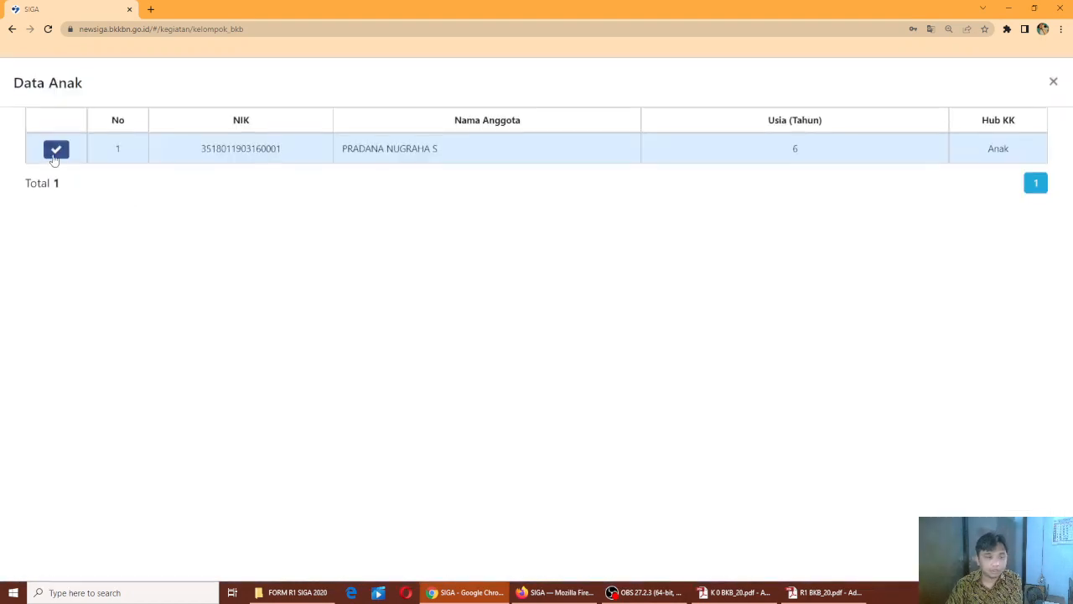
pyautogui.click(56, 132)
pyautogui.click(317, 277)
pyautogui.write('3000')
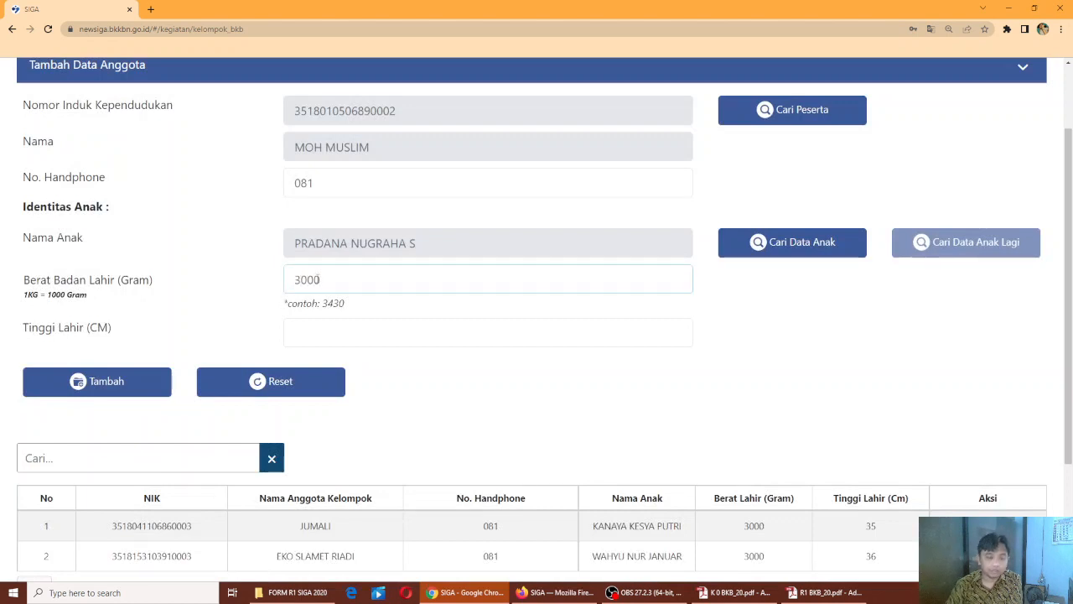
pyautogui.click(347, 339)
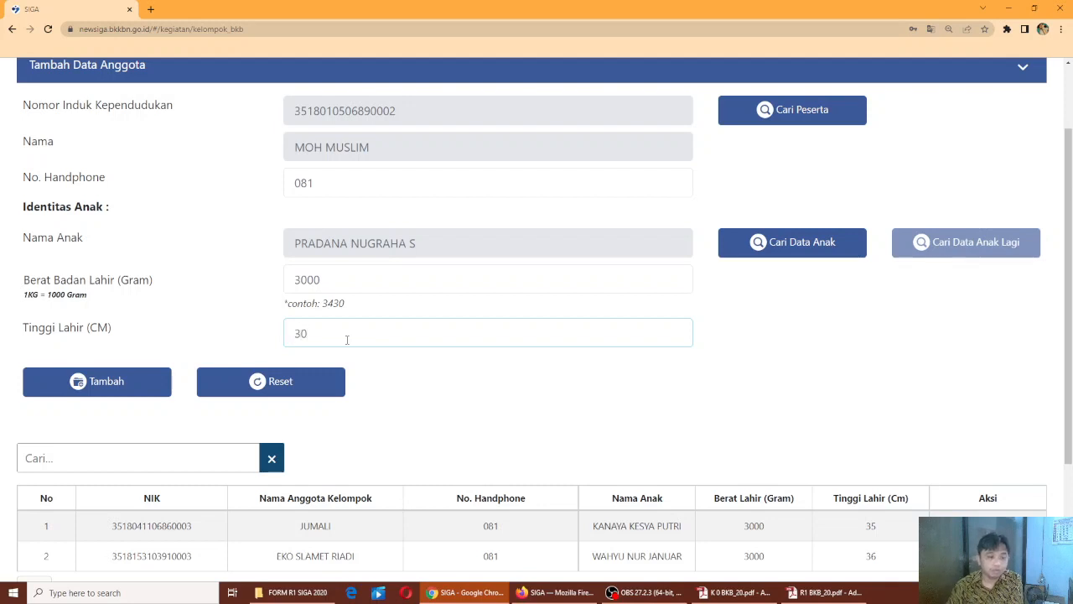
pyautogui.click(109, 384)
pyautogui.scroll(-2, 568, 411)
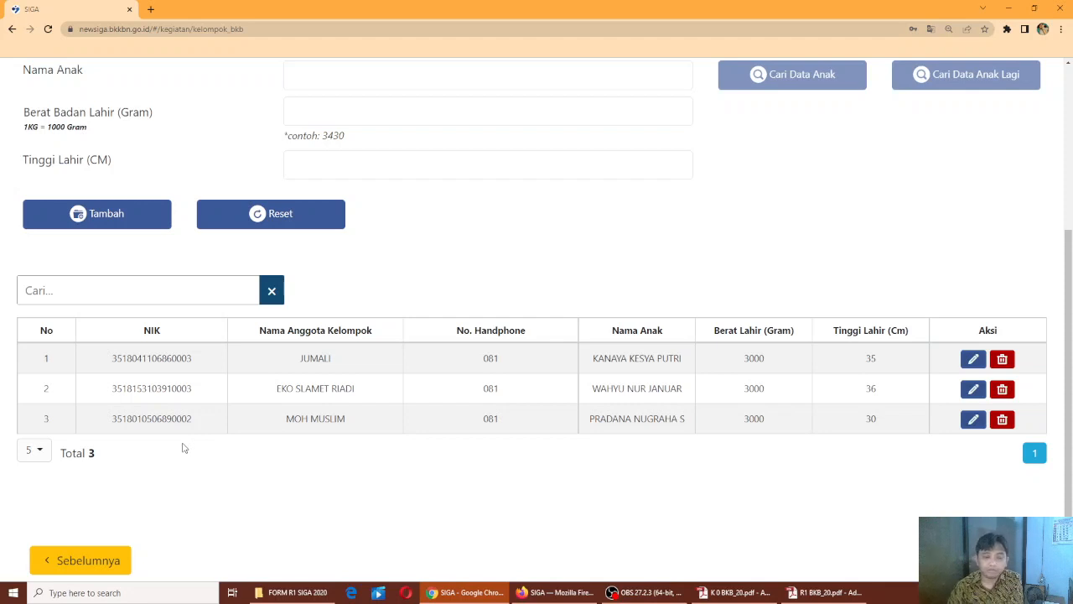
# Set the F. Persetujuan approval date to 03/01/2022
pyautogui.click(998, 560)
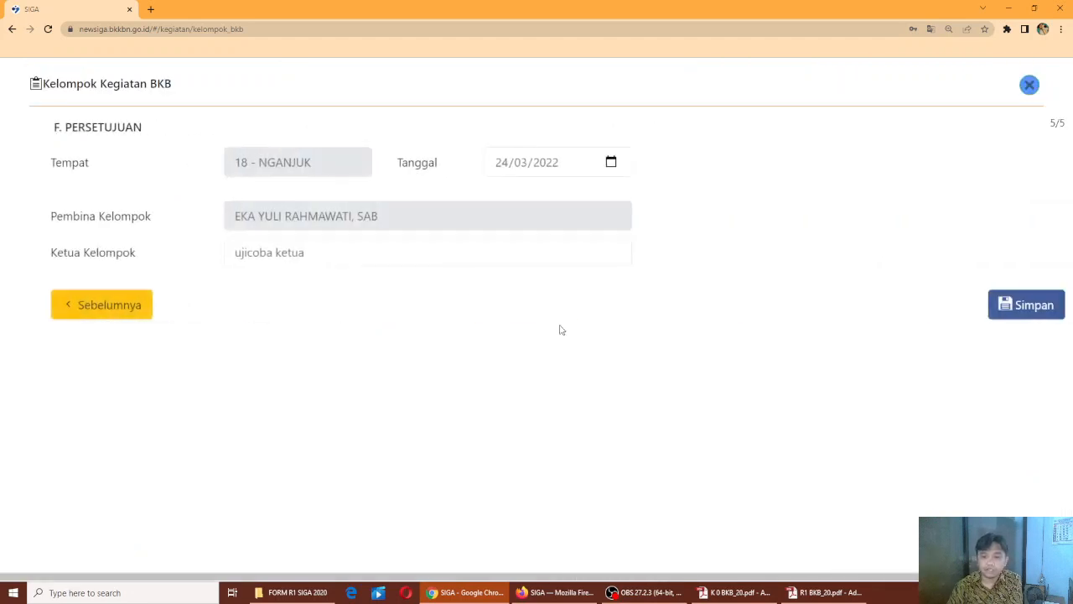
pyautogui.click(591, 168)
pyautogui.click(591, 165)
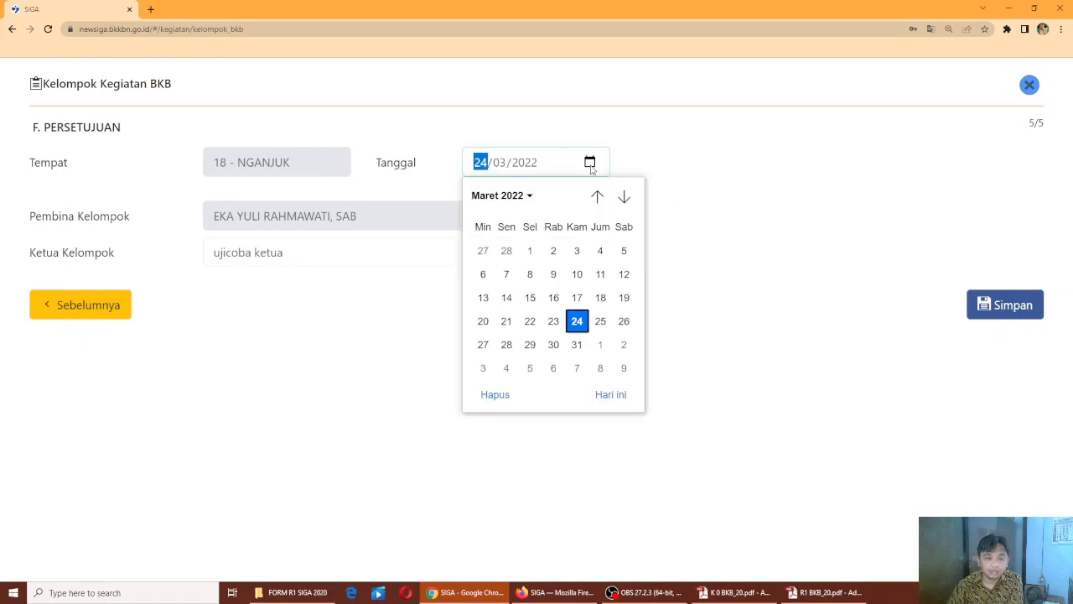
pyautogui.click(509, 201)
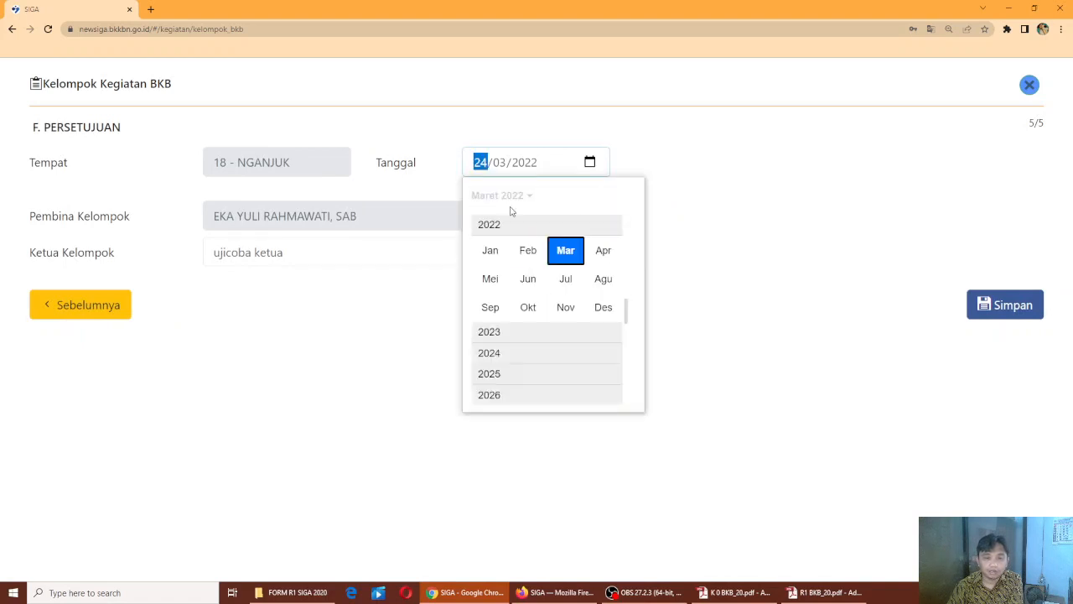
pyautogui.click(494, 254)
pyautogui.click(506, 274)
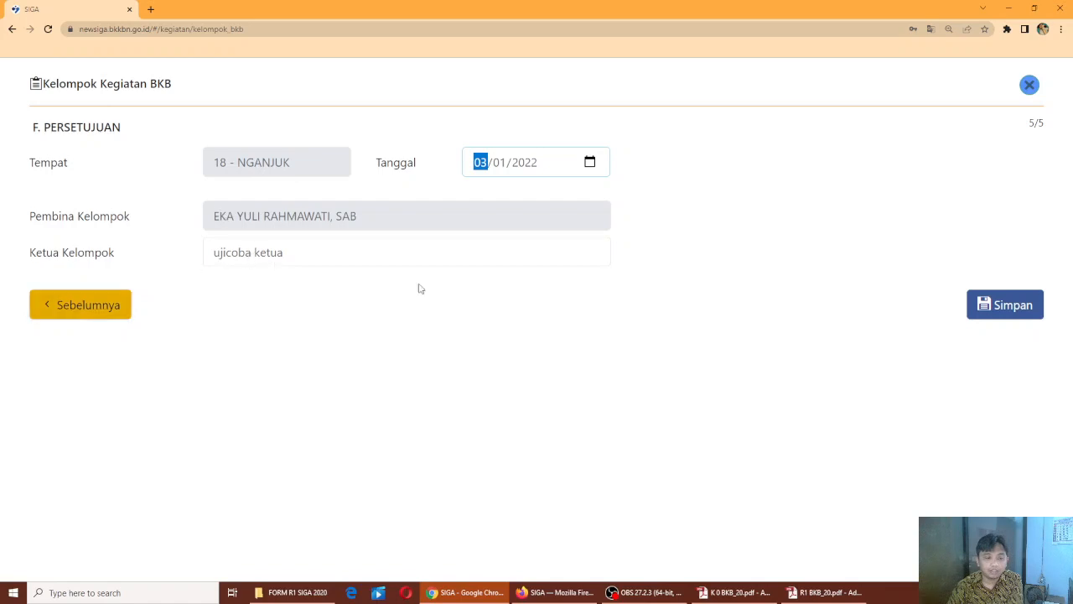
# Save the group registration, confirm with Ya, and dismiss the success message
pyautogui.click(1003, 306)
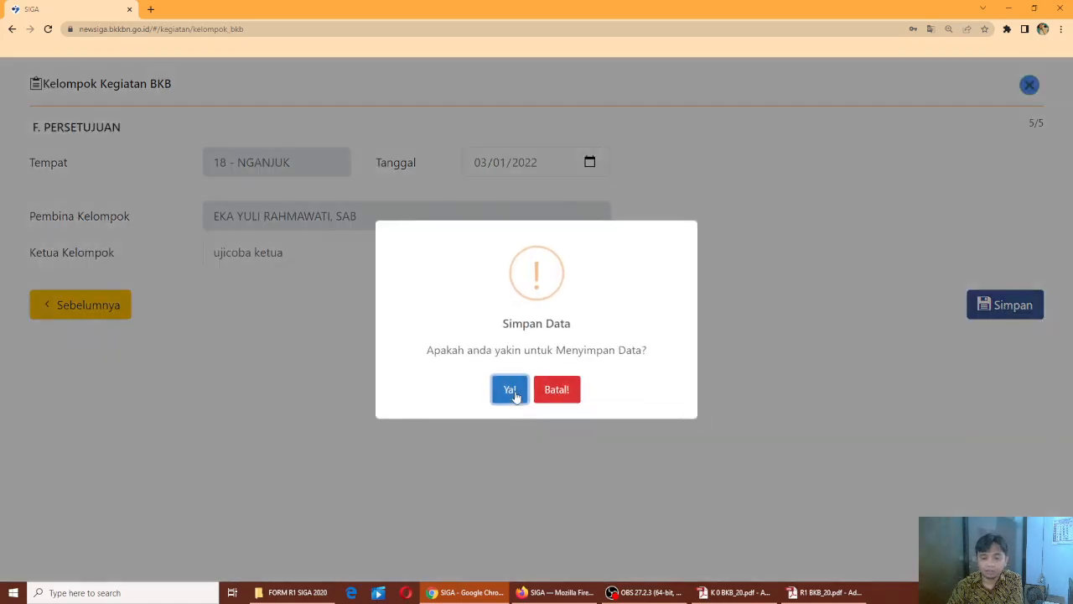
pyautogui.click(510, 390)
pyautogui.click(537, 390)
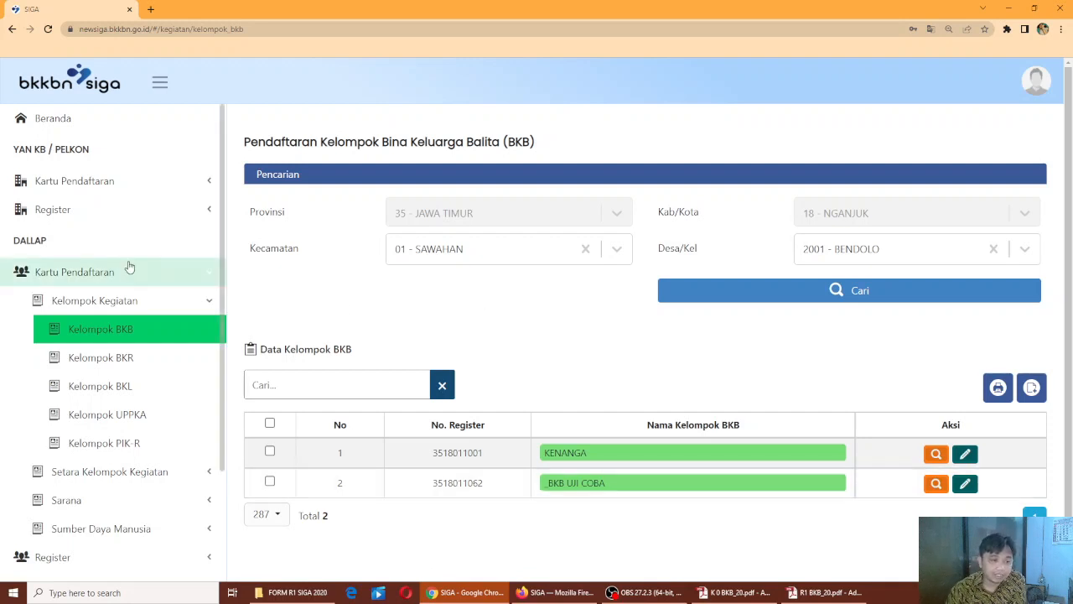
# Go to Register > Kelompok Kegiatan > Kegiatan BKB in the sidebar
pyautogui.scroll(-2, 132, 271)
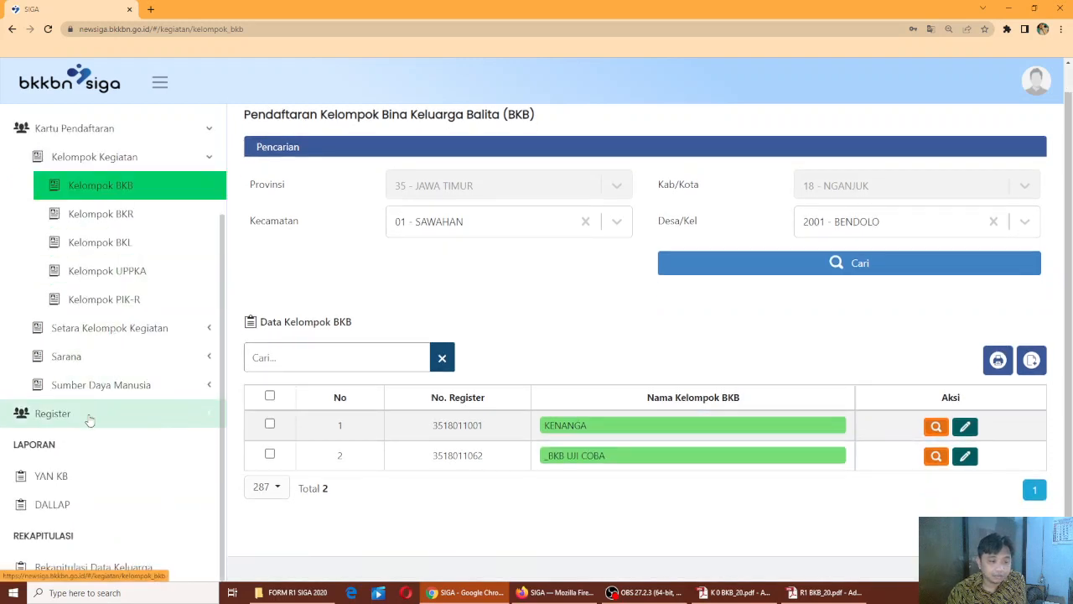
pyautogui.click(90, 416)
pyautogui.click(95, 442)
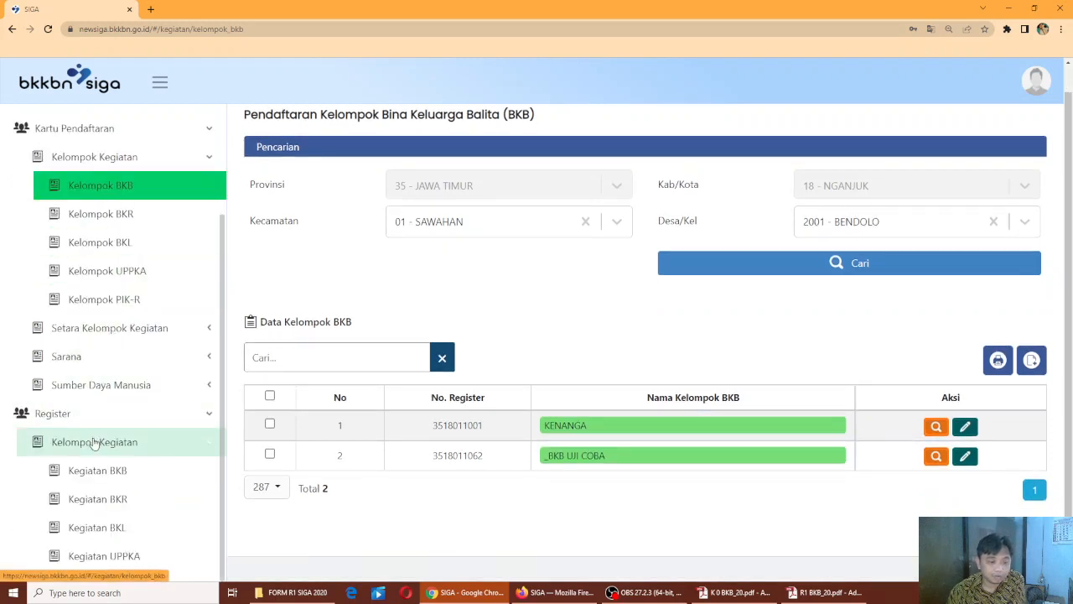
pyautogui.scroll(-2, 96, 419)
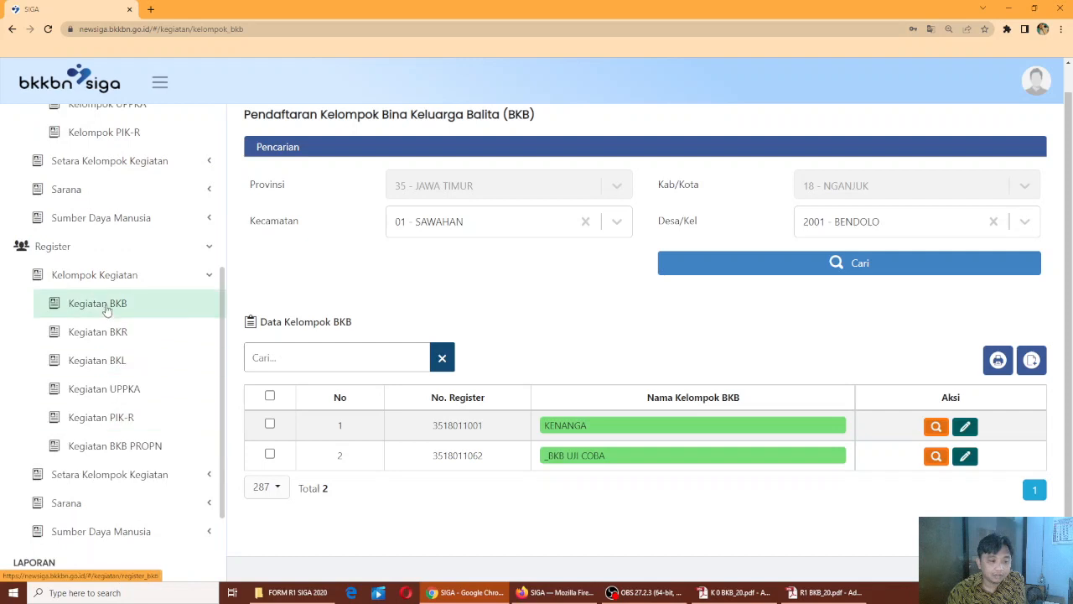
pyautogui.click(108, 309)
# Filter by Kecamatan 01 - SAWAHAN and Desa 2001 - BENDOLO, then open Detail for _BKB UJI COBA
pyautogui.click(579, 249)
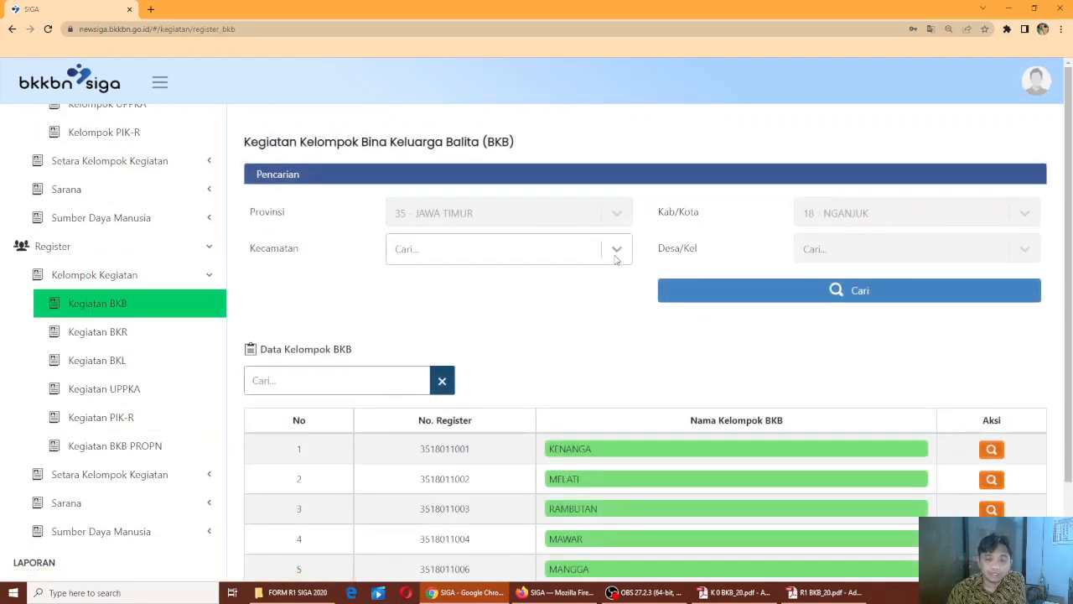
pyautogui.click(545, 293)
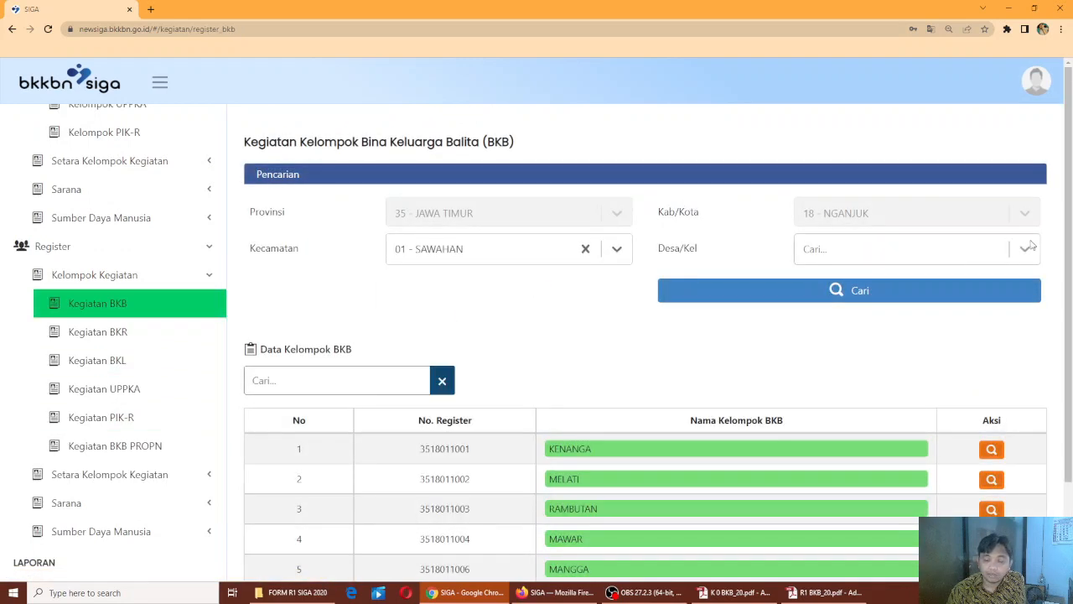
pyautogui.click(1025, 251)
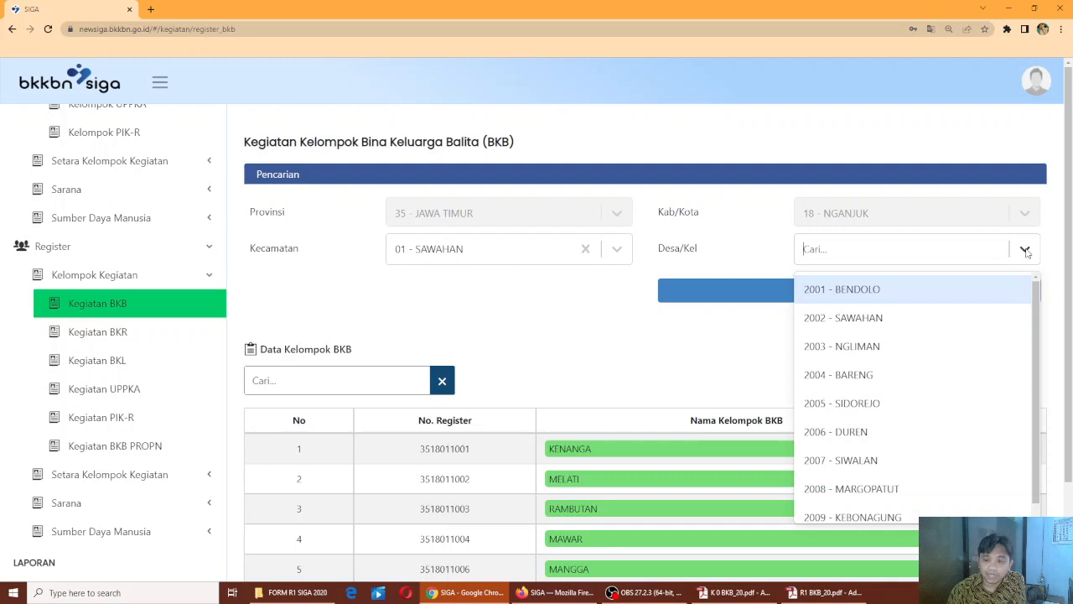
pyautogui.click(875, 290)
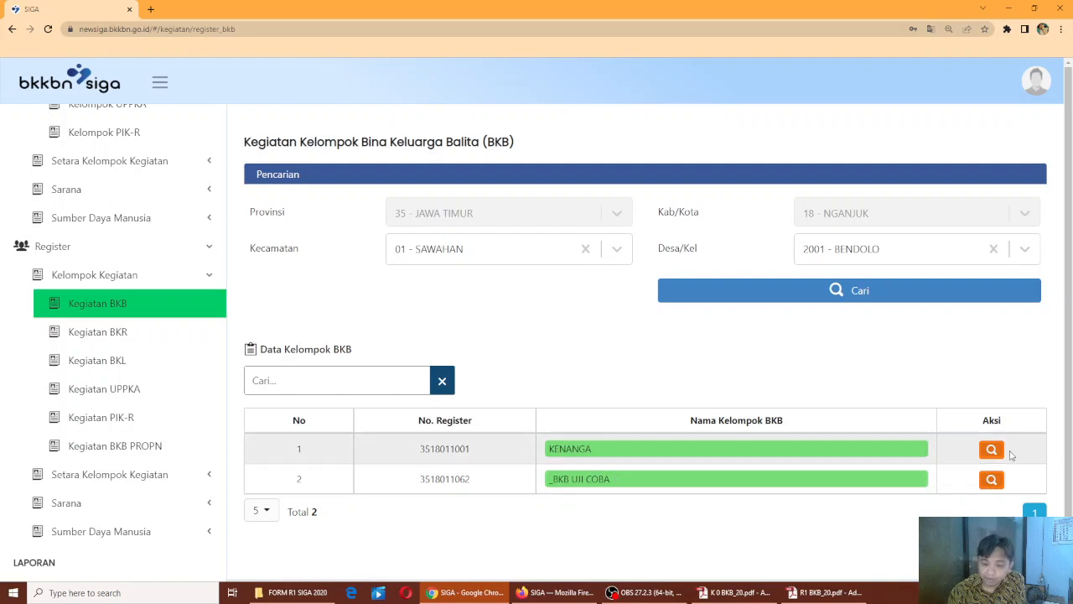
pyautogui.click(992, 479)
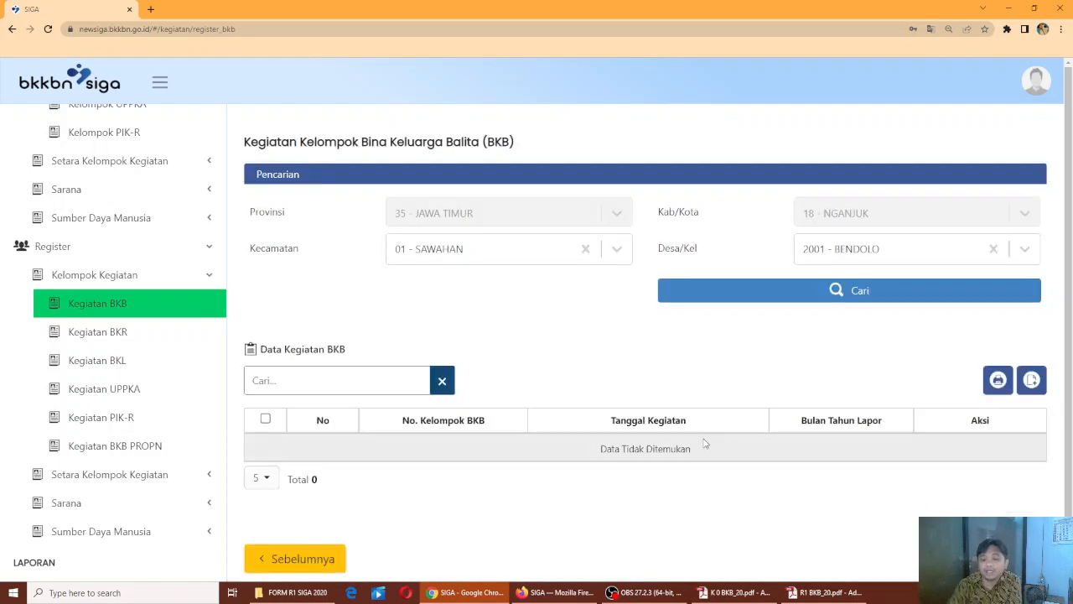
pyautogui.scroll(-1, 761, 395)
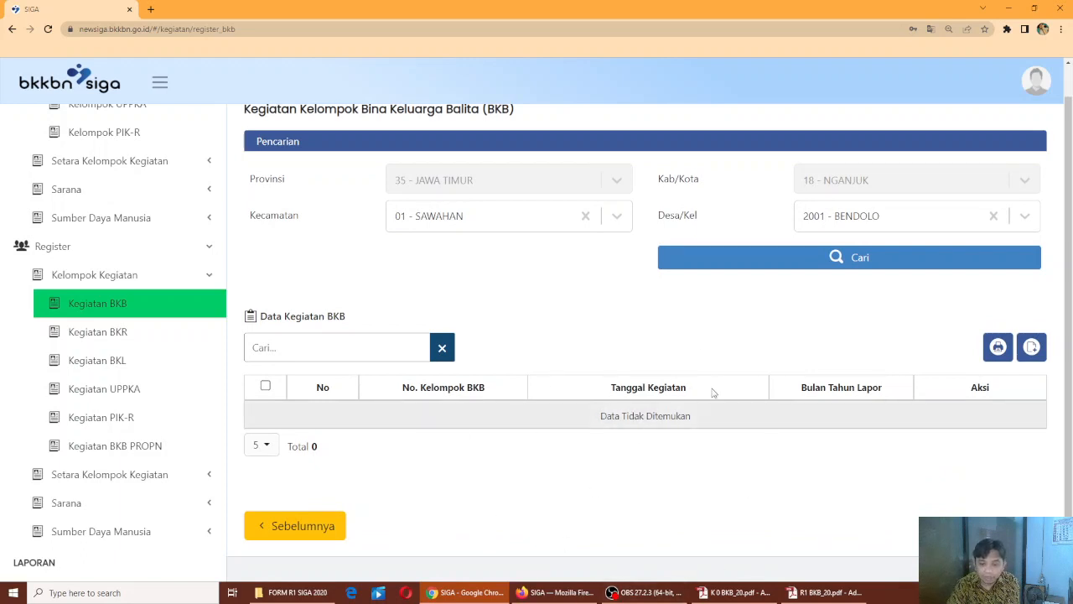
# Add a new activity entry with Bulan Lapor set to Januari 2022 and proceed to the details step
pyautogui.click(1032, 348)
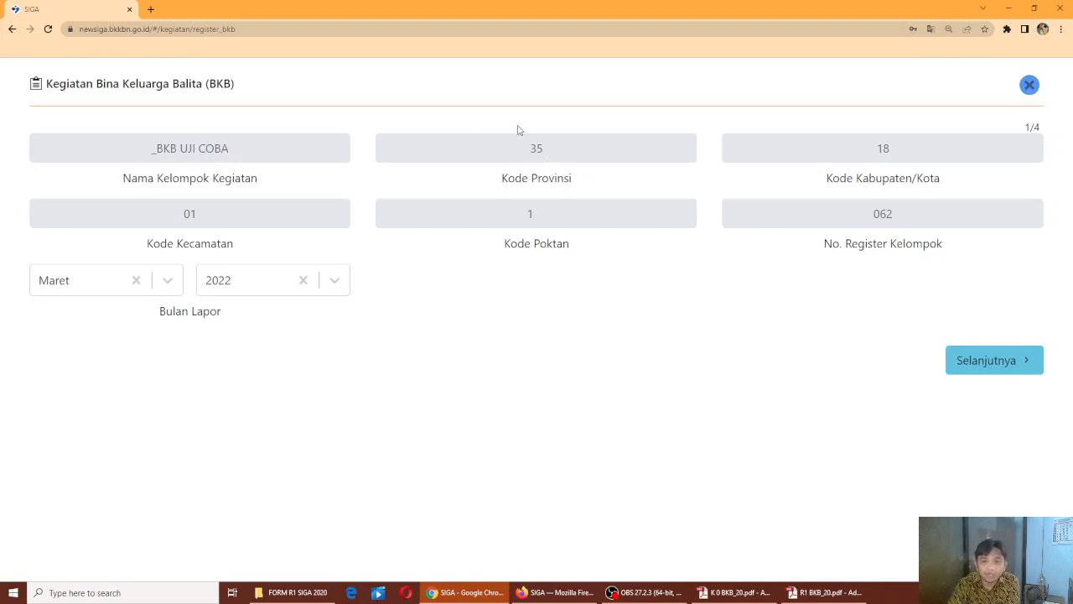
pyautogui.click(167, 280)
pyautogui.click(132, 325)
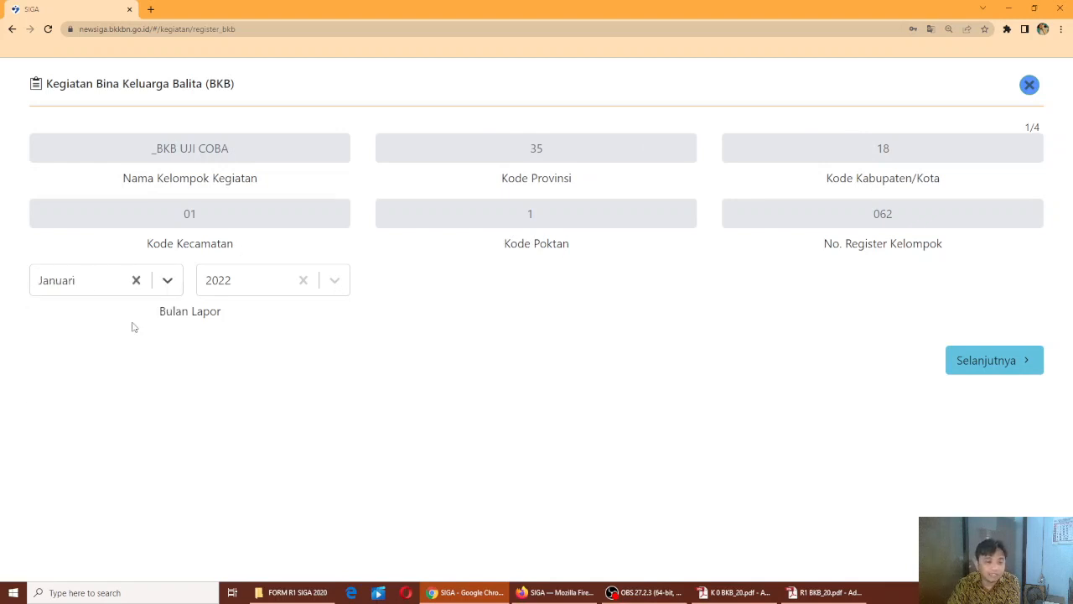
pyautogui.click(1001, 362)
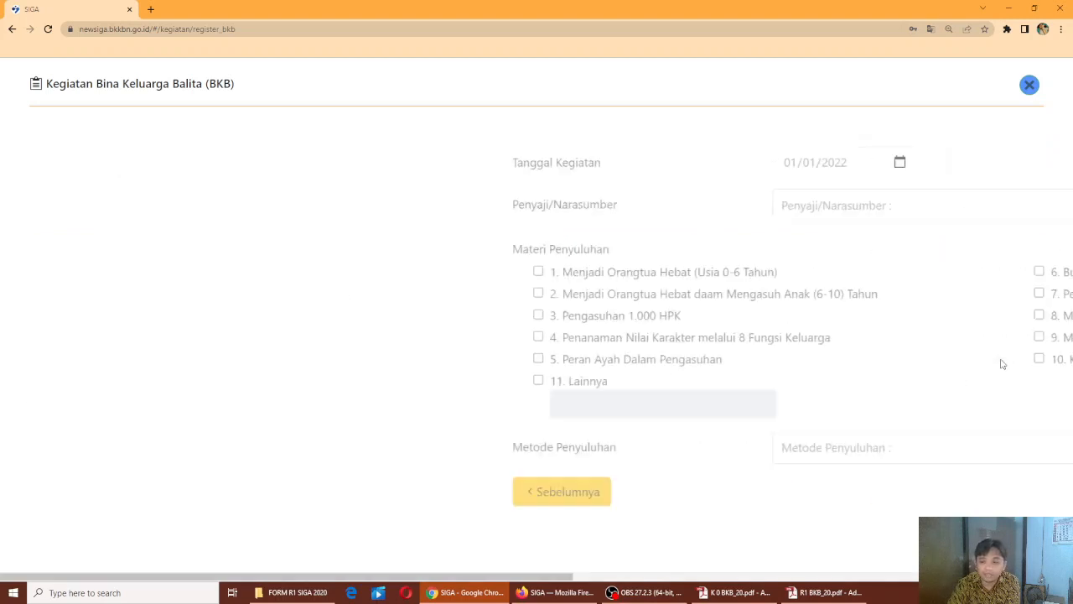
# Set the activity date to 10/01/2022 and the presenter to 2. PPKBD
pyautogui.click(418, 164)
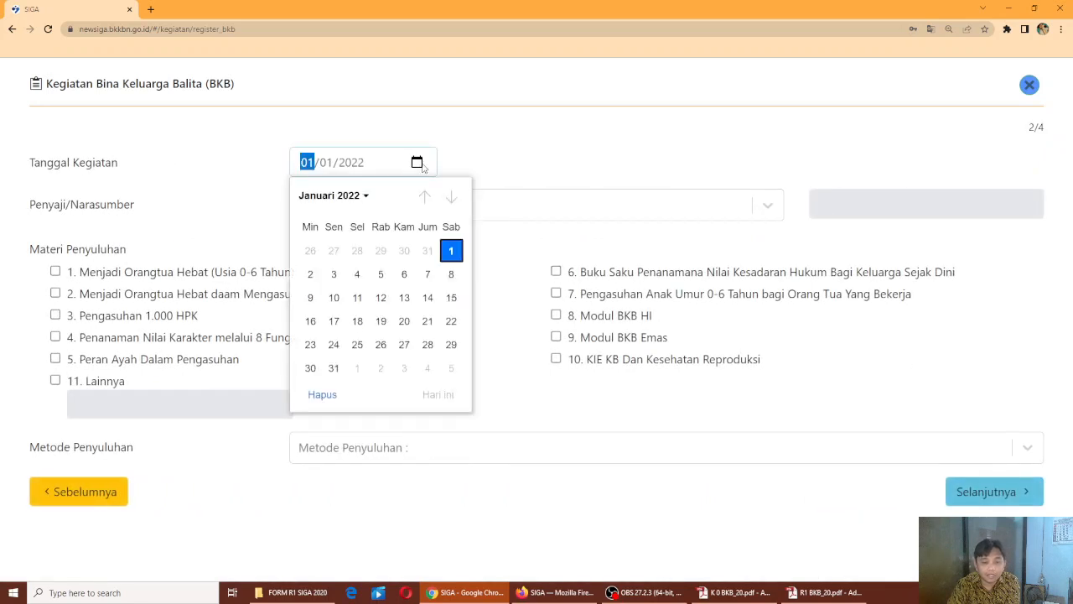
pyautogui.click(334, 298)
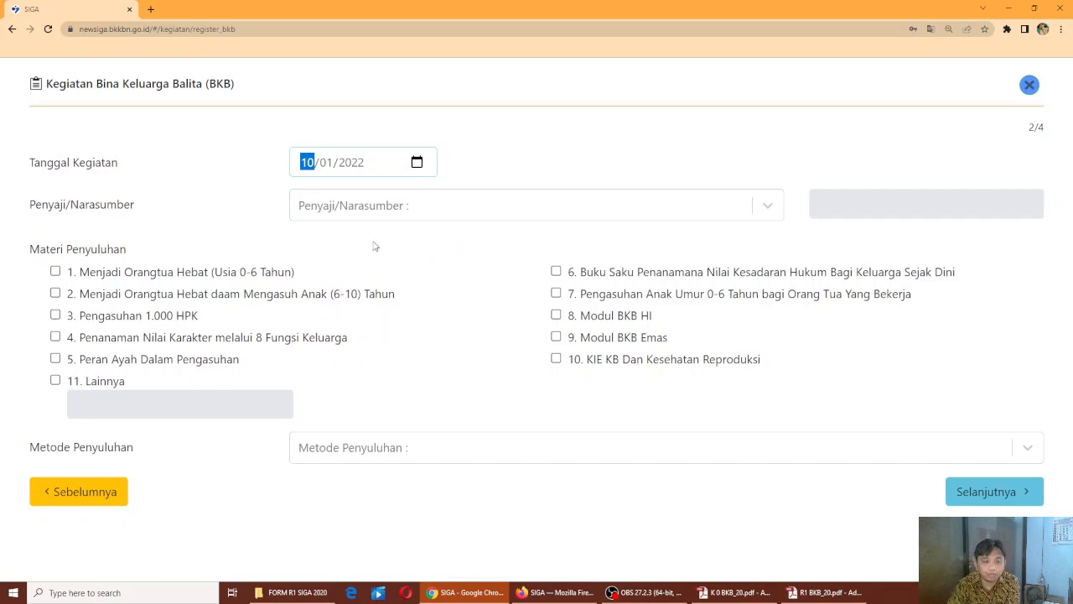
pyautogui.click(770, 203)
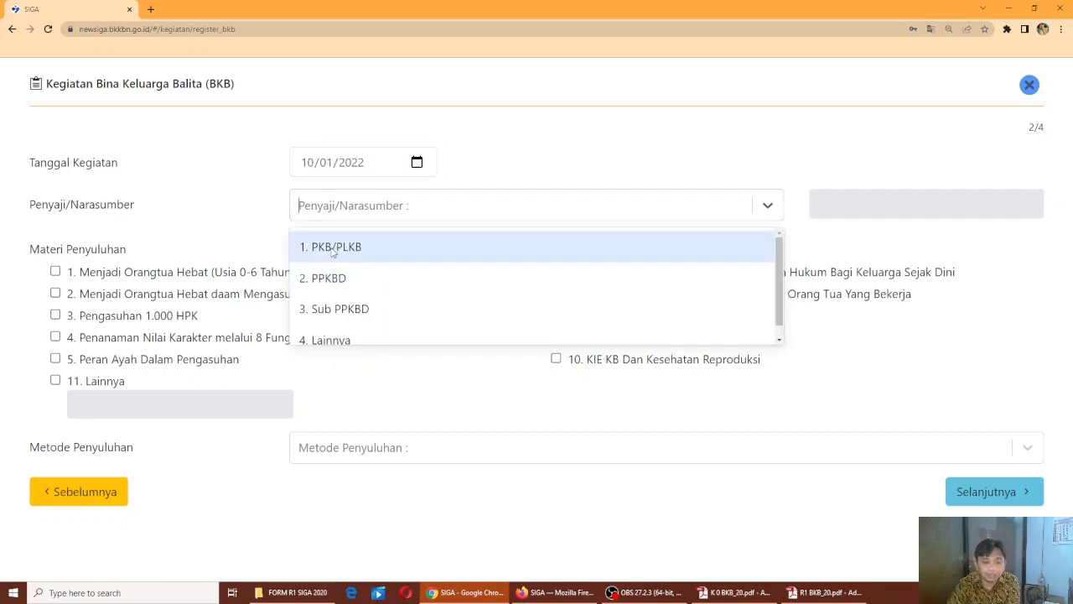
pyautogui.click(327, 279)
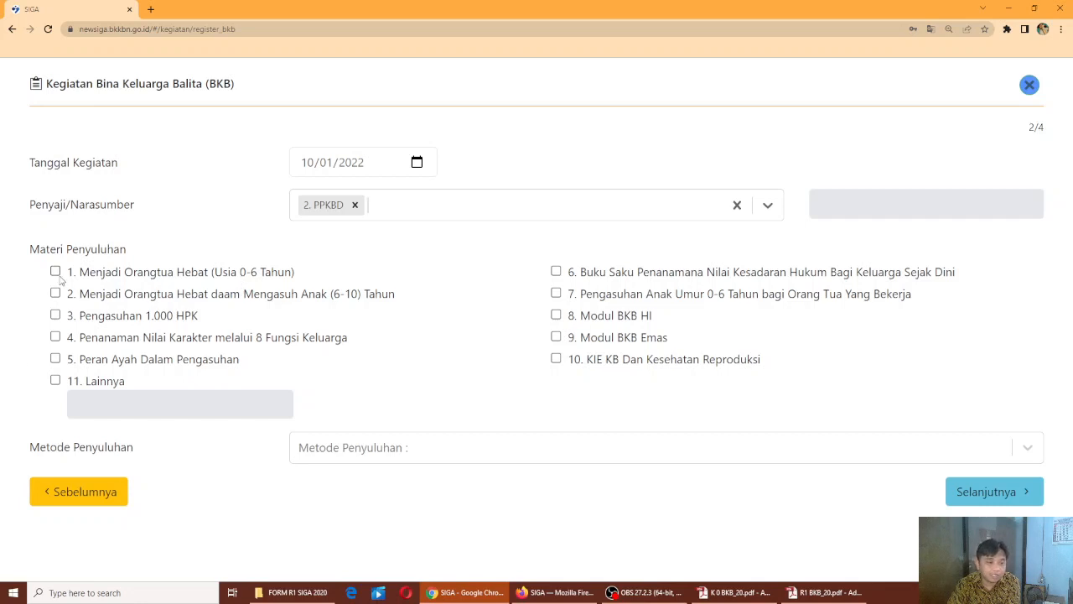
# Tick material 3. Pengasuhan 1.000 HPK, leave 11. Lainnya unticked, choose method Tatap Muka Langsung, and continue
pyautogui.click(55, 315)
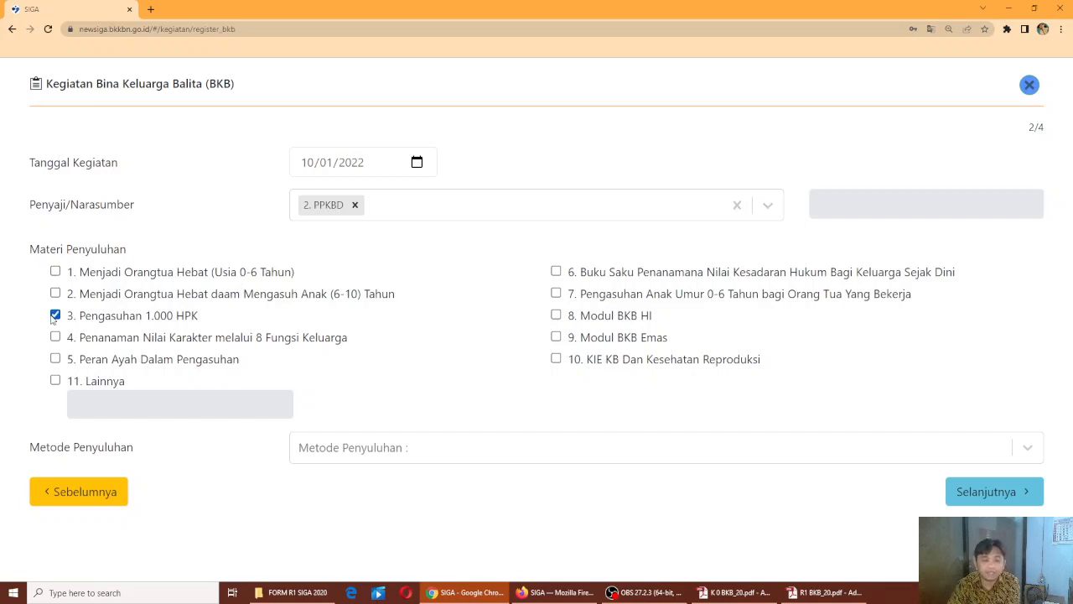
pyautogui.click(54, 380)
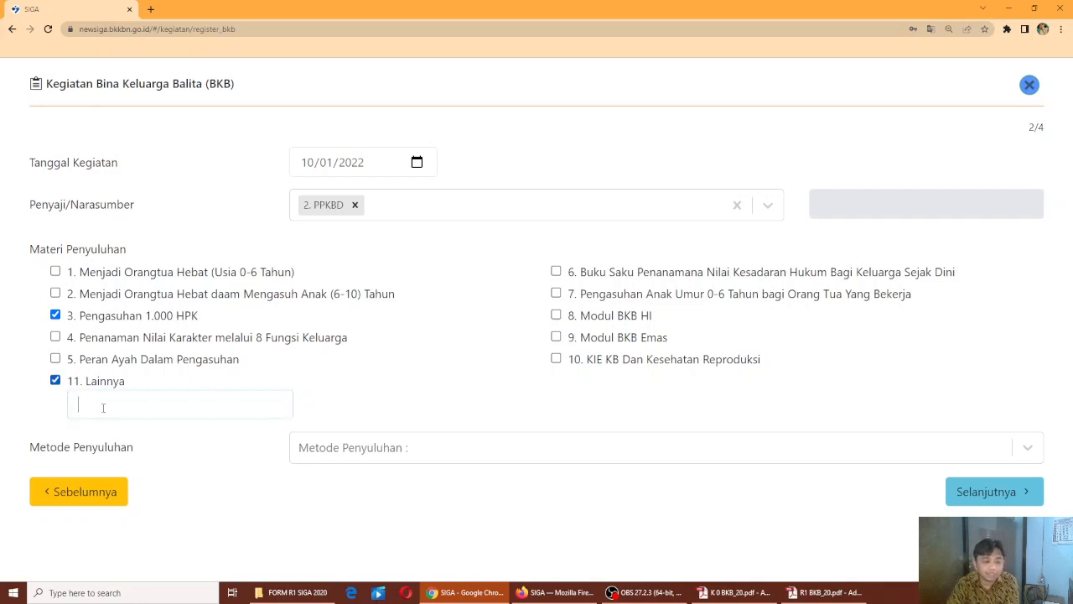
pyautogui.click(104, 408)
pyautogui.write('xxxxx')
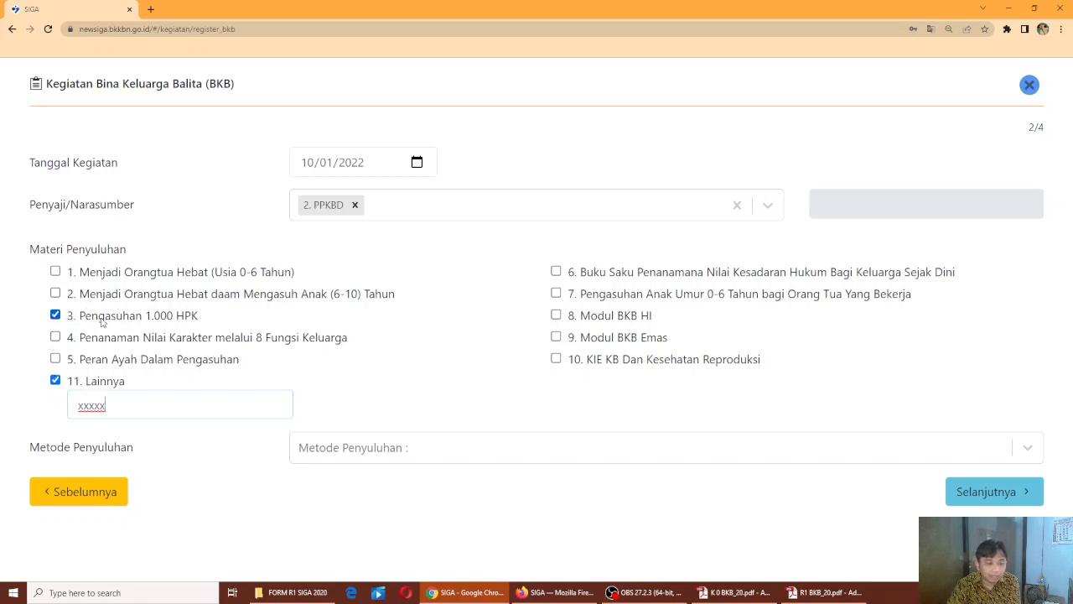
pyautogui.click(55, 381)
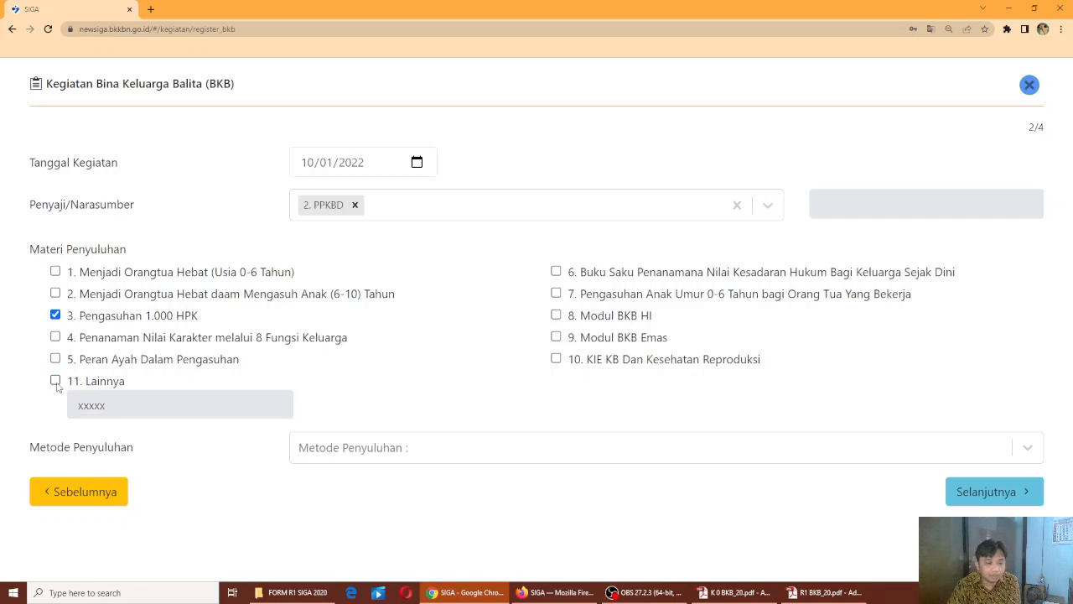
pyautogui.click(394, 449)
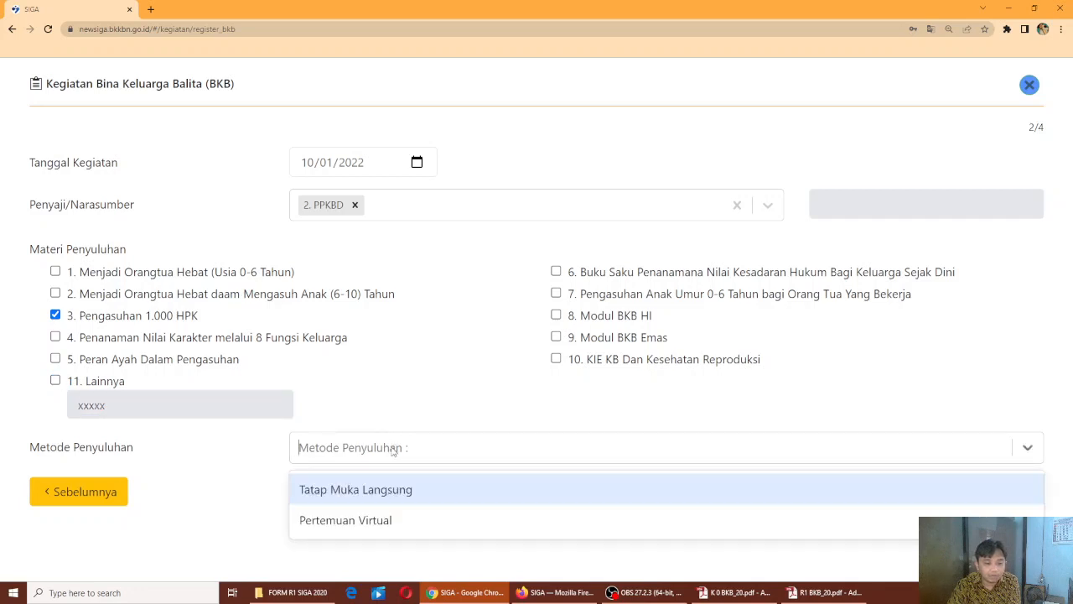
pyautogui.click(400, 491)
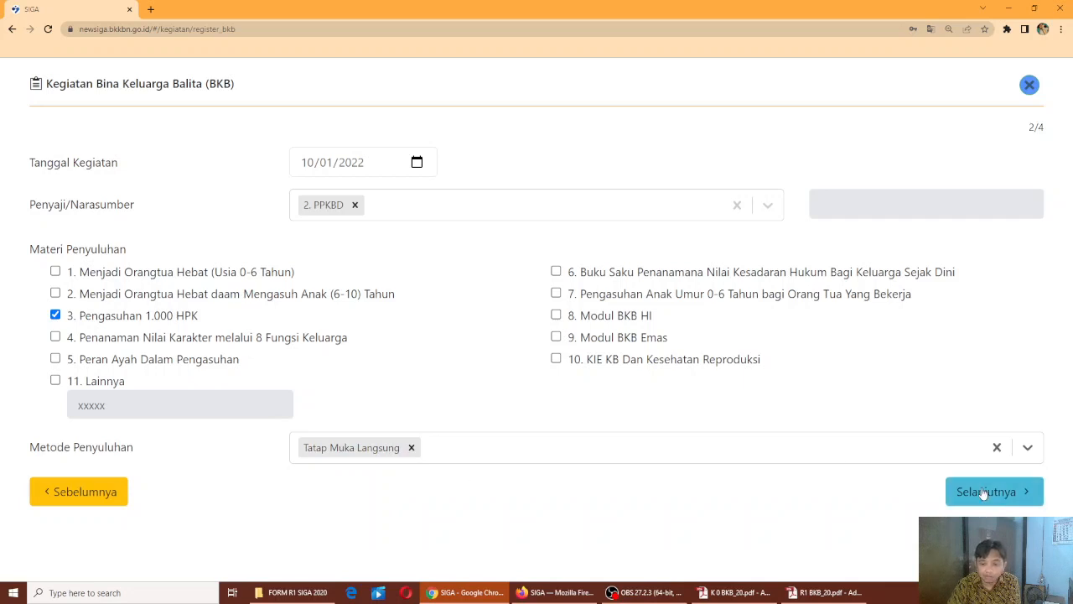
pyautogui.click(969, 491)
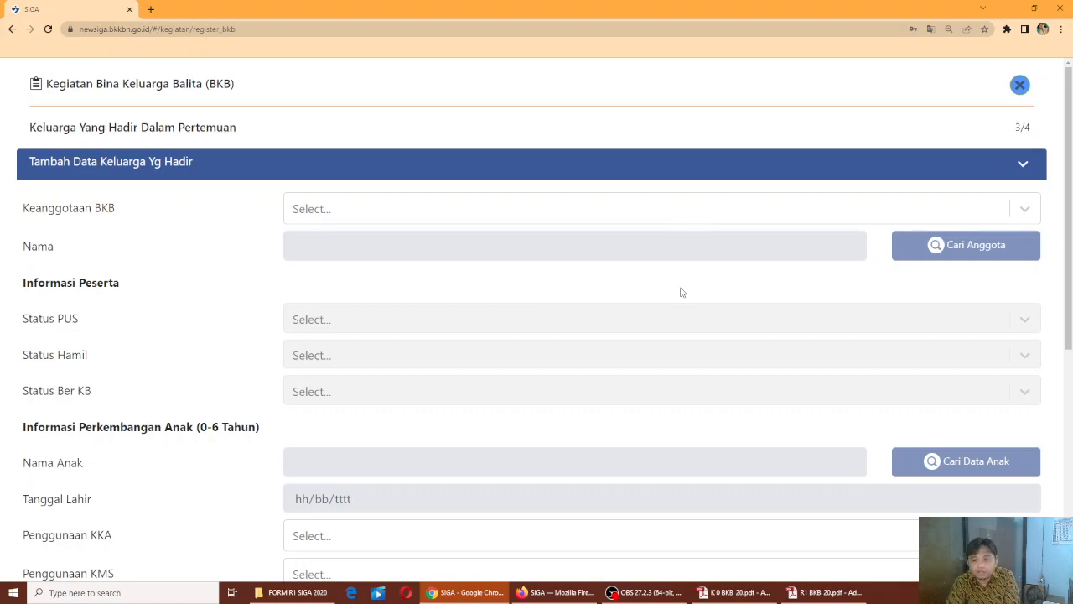
# Set Keanggotaan BKB to Ya for the attending family and open the Cari Anggota member list
pyautogui.scroll(-3, 681, 293)
pyautogui.scroll(3, 681, 293)
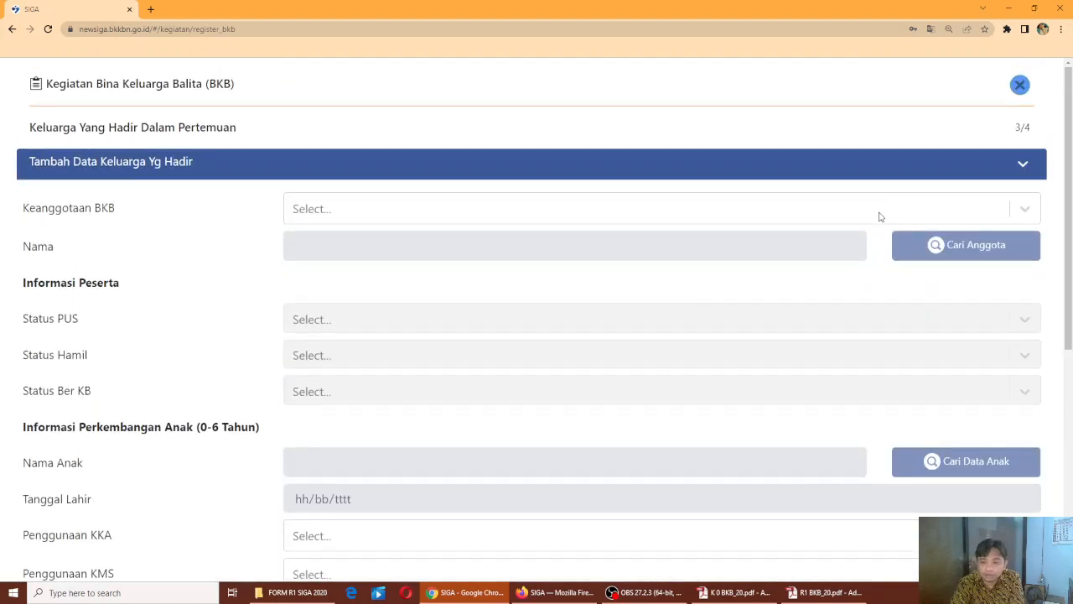
pyautogui.click(1021, 169)
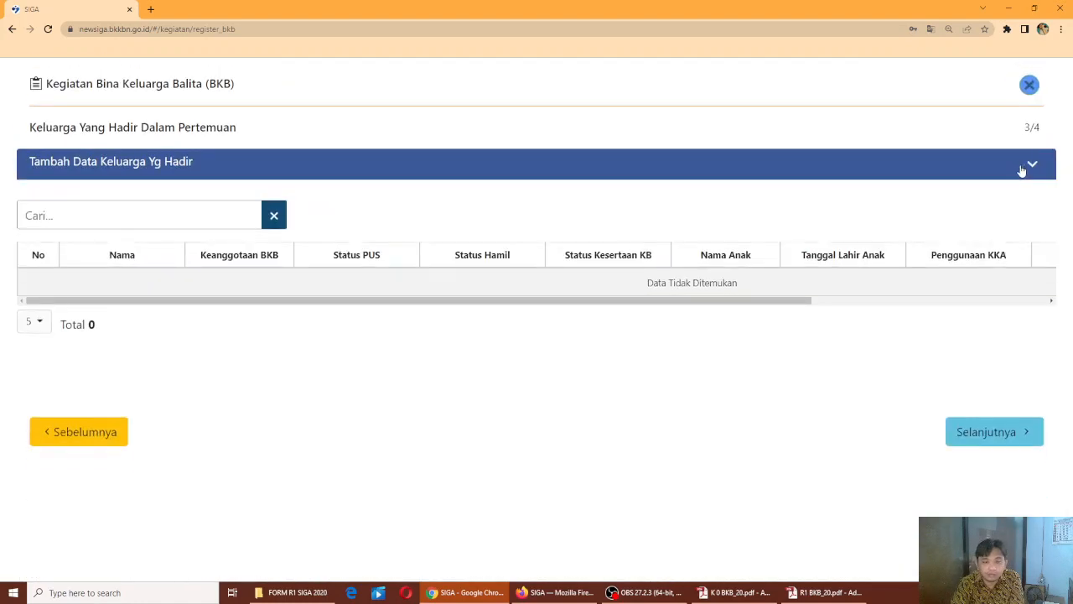
pyautogui.click(1023, 169)
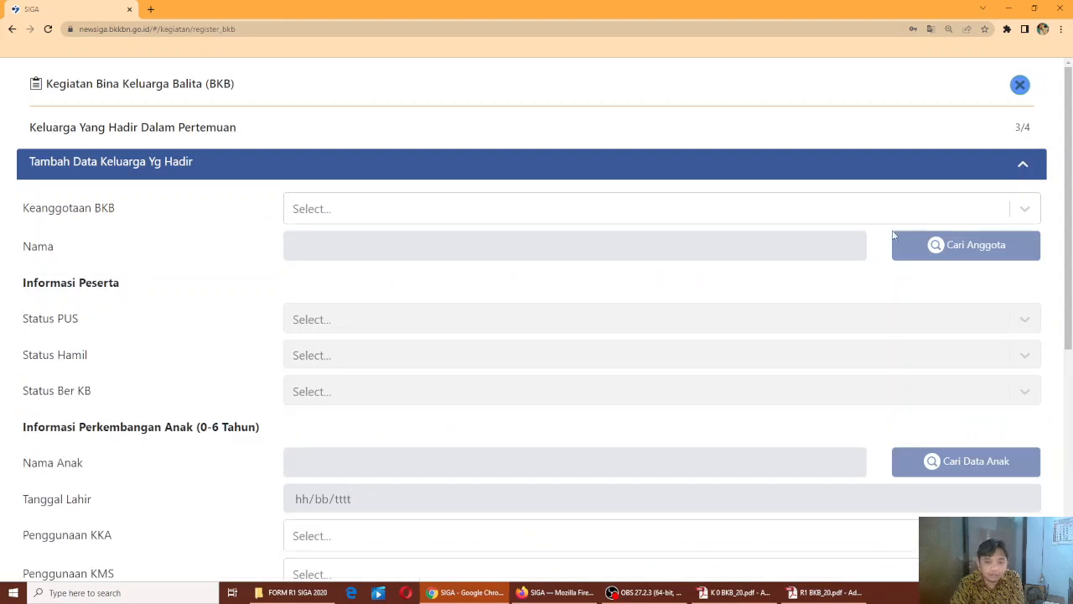
pyautogui.click(1017, 209)
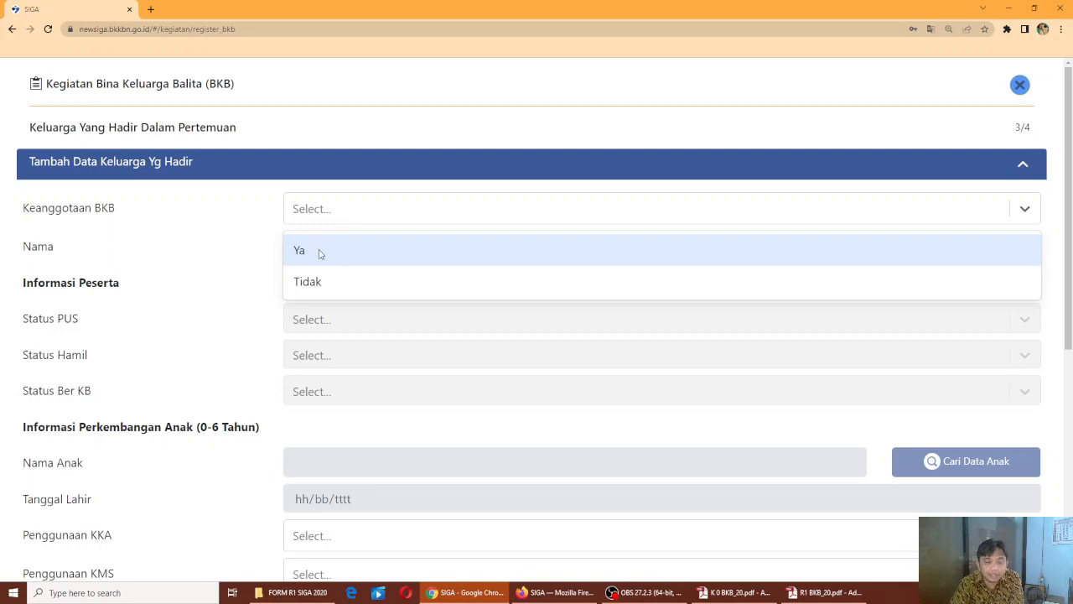
pyautogui.click(319, 254)
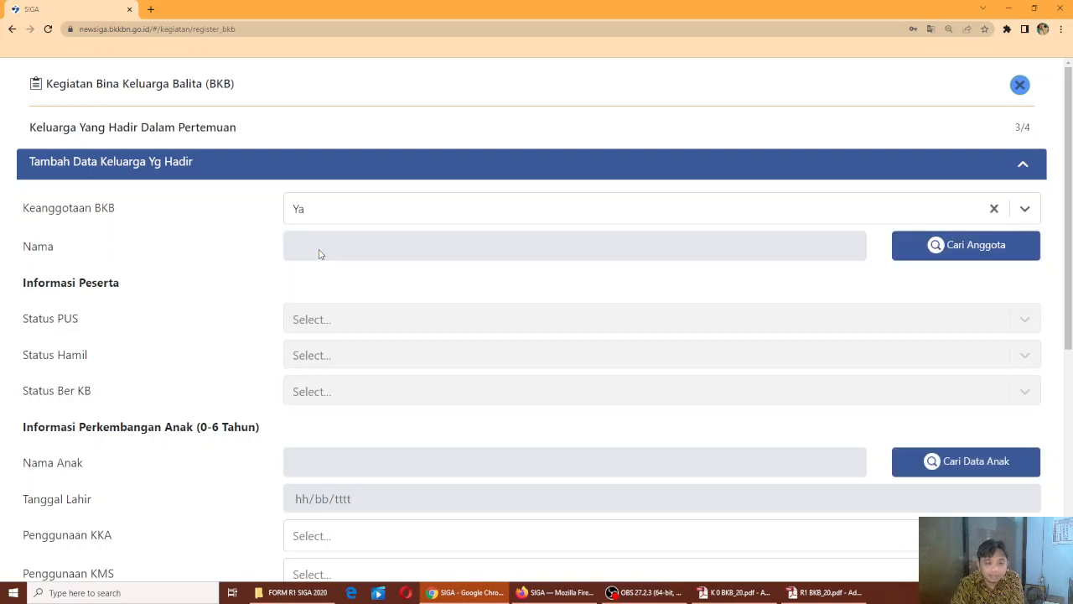
pyautogui.click(941, 250)
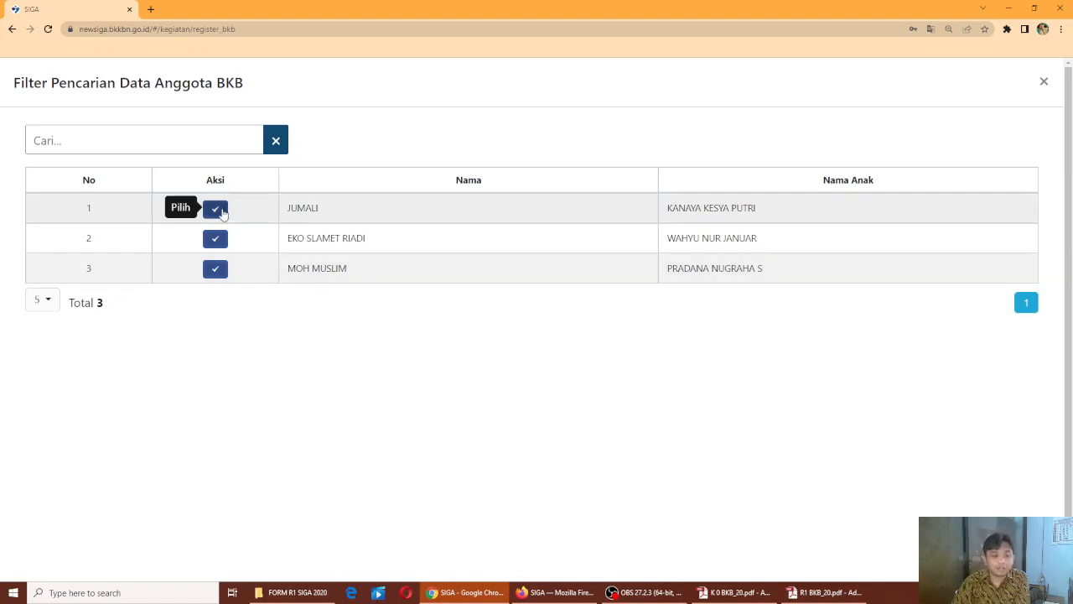
# Select the first BKB member in the list and pick their child through Cari Data Anak
pyautogui.click(218, 208)
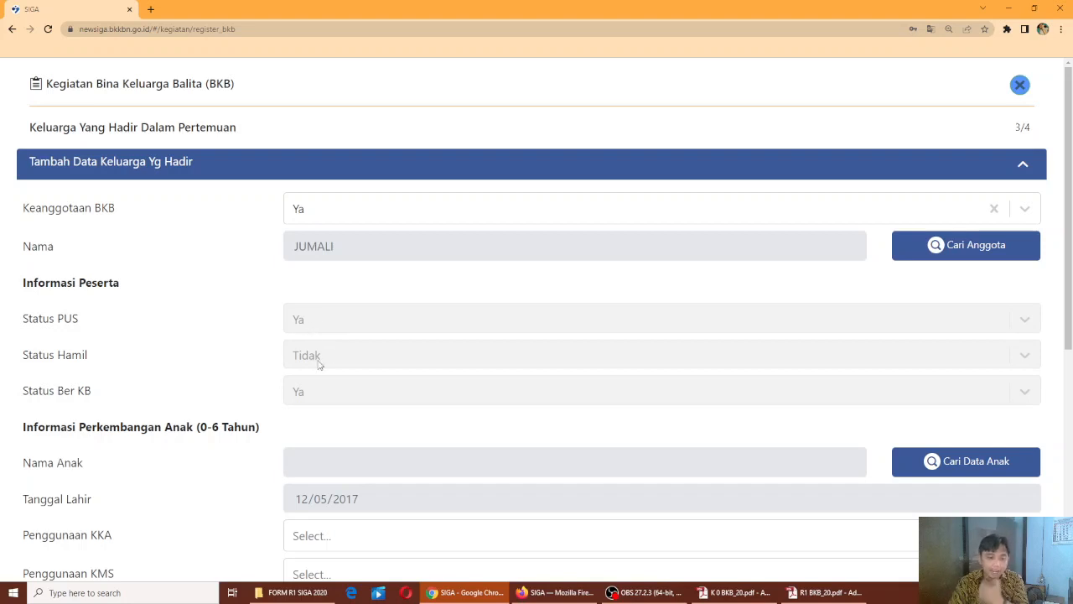
pyautogui.scroll(-2, 329, 380)
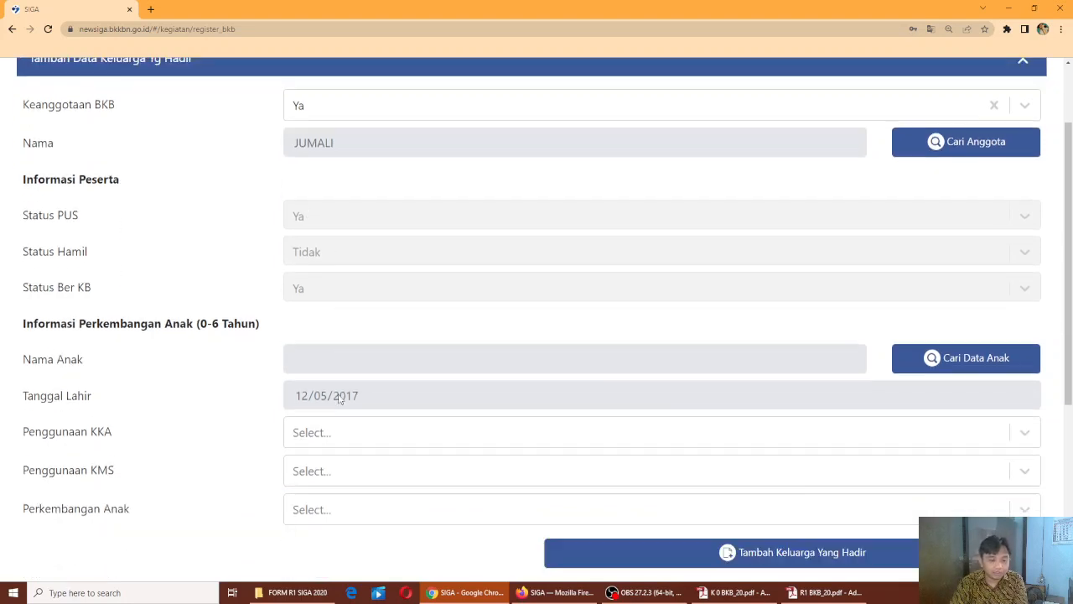
pyautogui.click(933, 351)
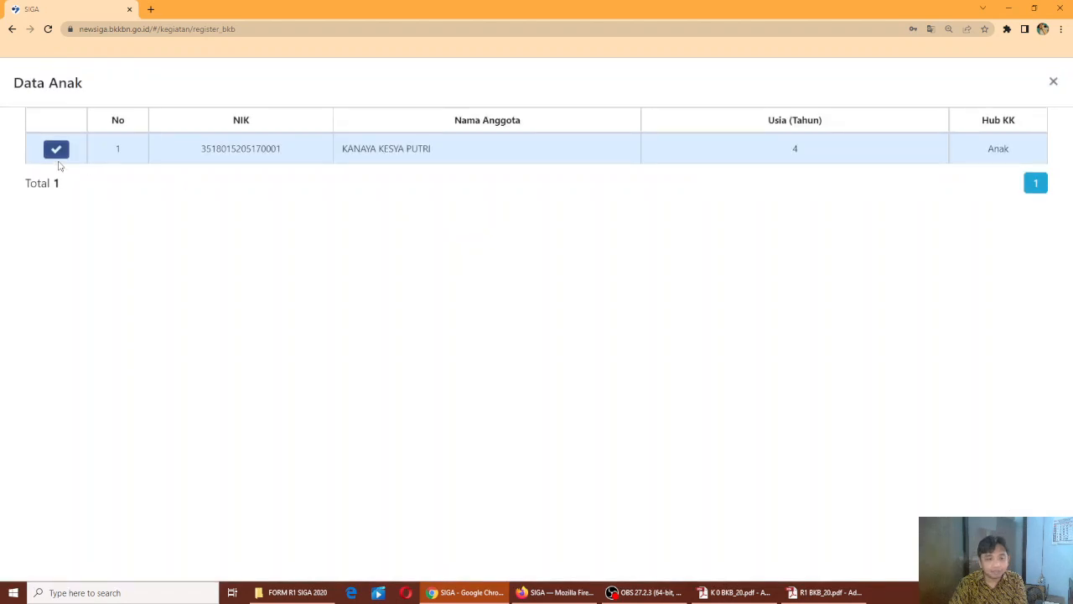
pyautogui.click(56, 144)
pyautogui.scroll(-1, 621, 389)
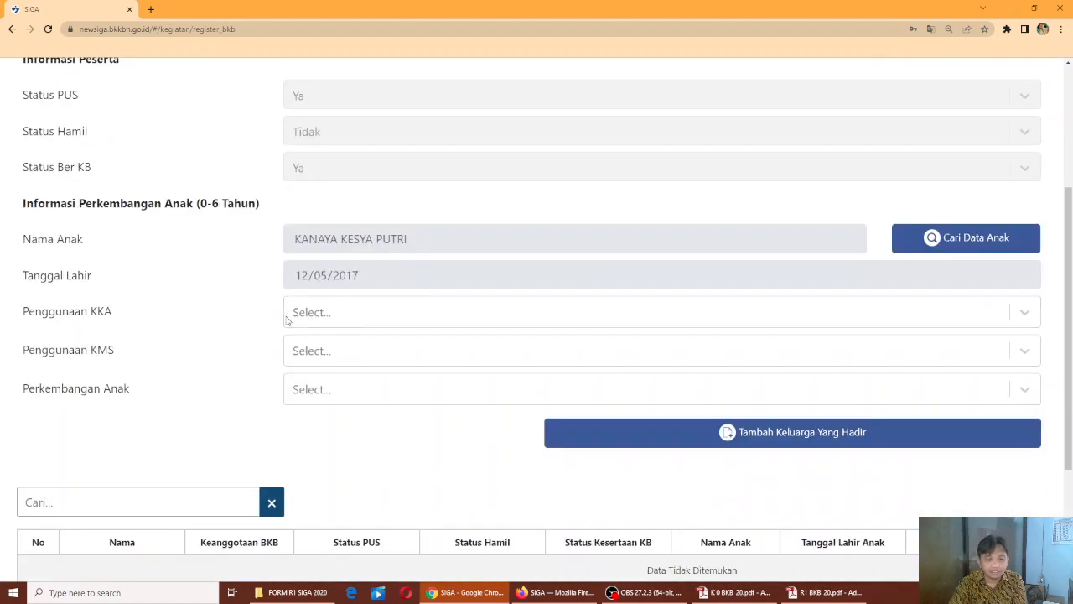
# Set KKA and KMS use to Ya and development to 1. Sesuai, then add the family to the attendance table
pyautogui.click(309, 313)
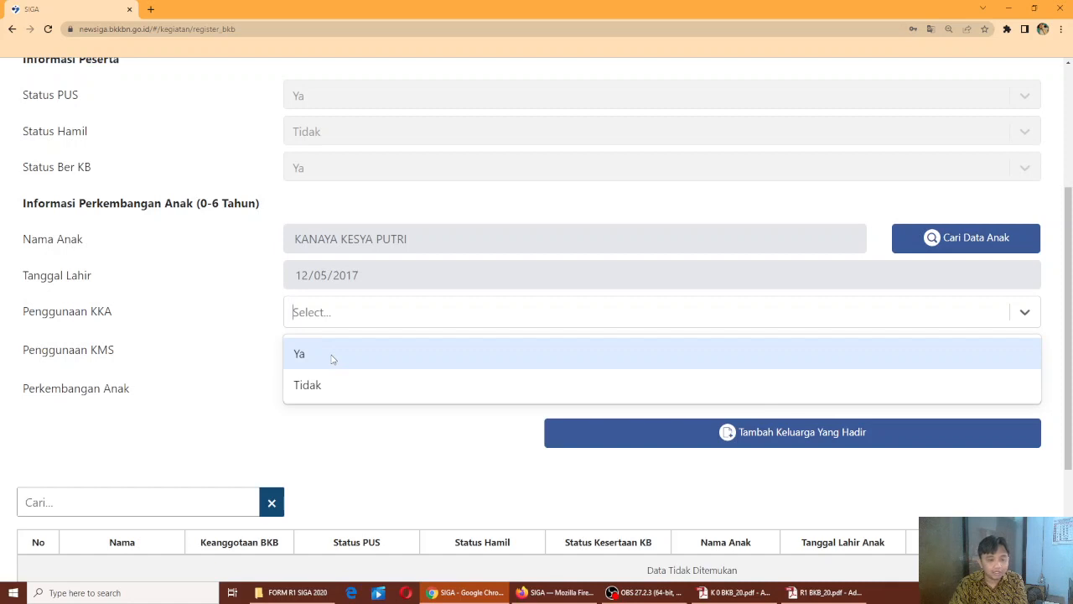
pyautogui.click(332, 356)
pyautogui.click(364, 356)
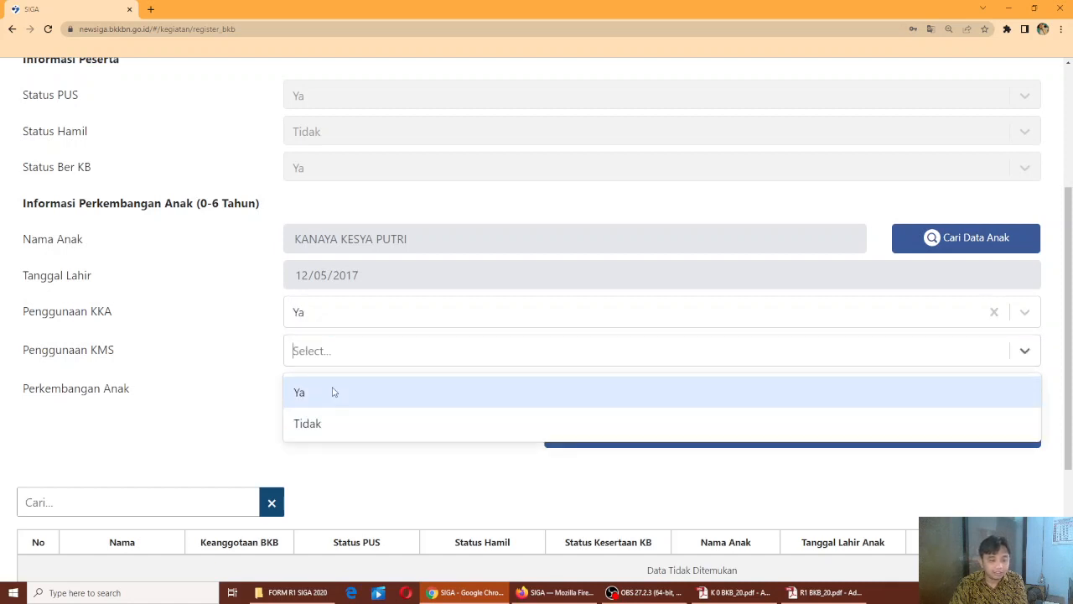
pyautogui.click(332, 392)
pyautogui.click(350, 397)
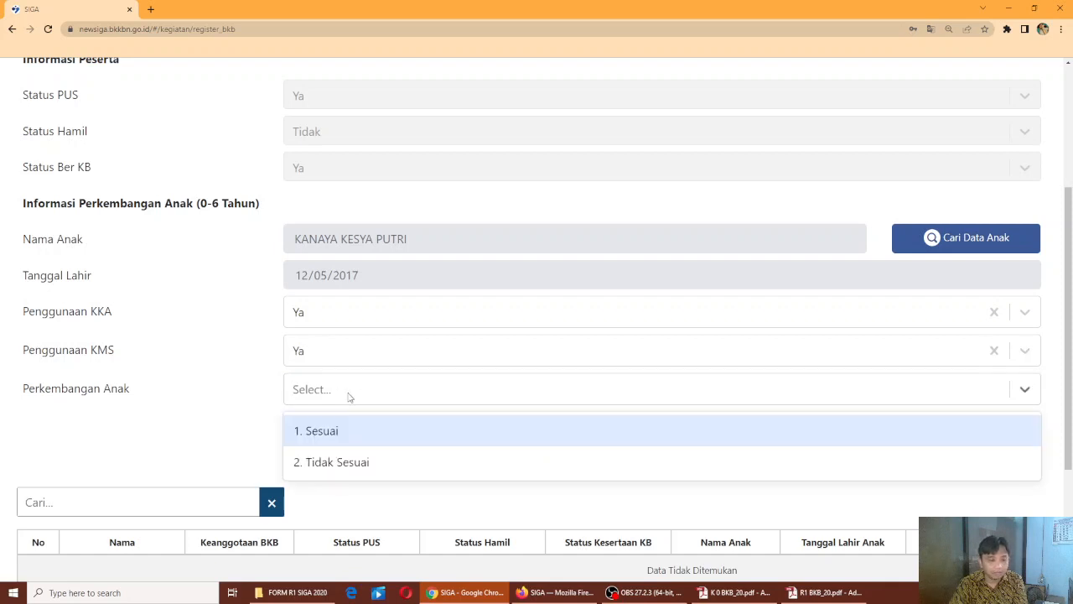
pyautogui.click(346, 438)
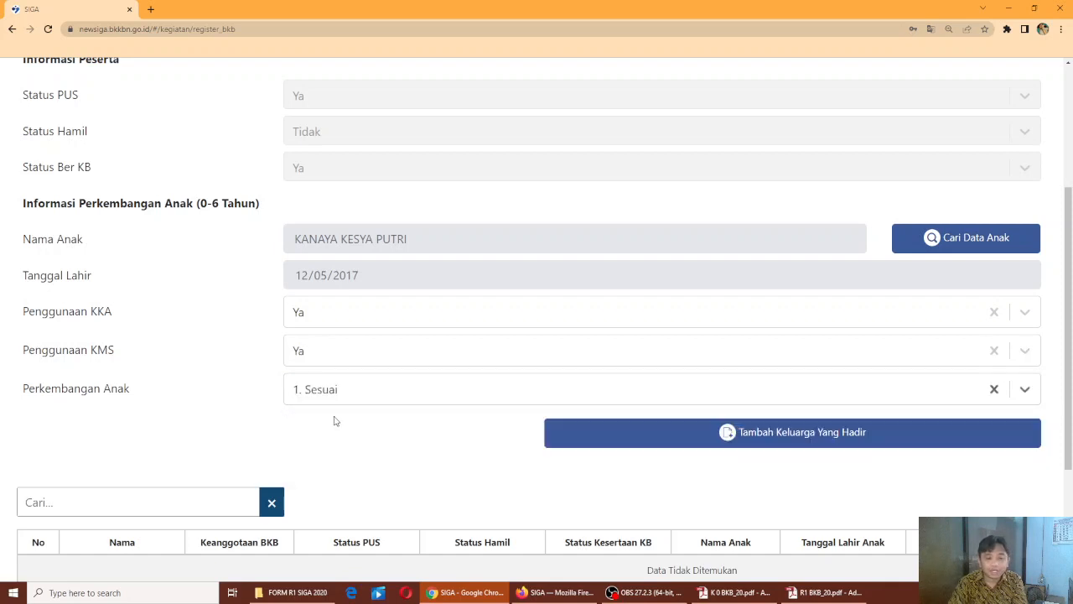
pyautogui.scroll(-2, 537, 434)
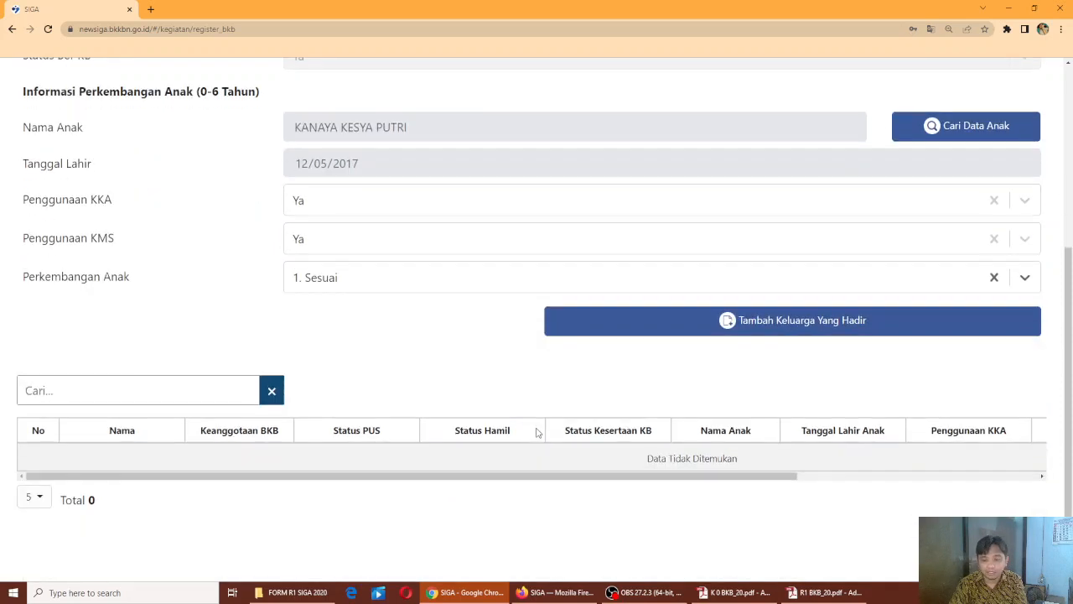
pyautogui.click(761, 329)
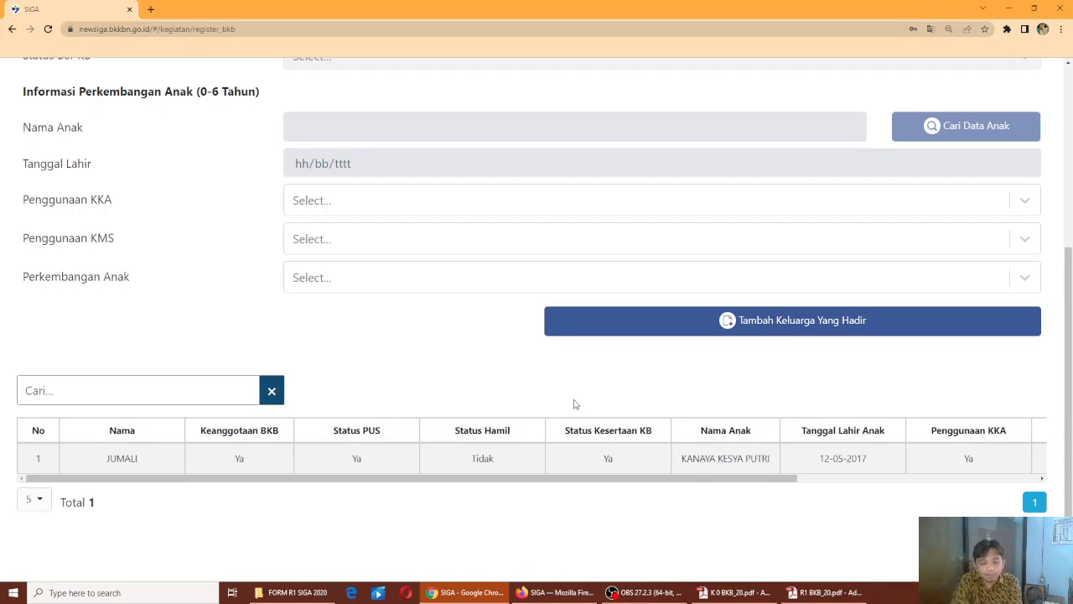
# Mark the next family as a BKB member, select the second member in the list, and pick their child
pyautogui.scroll(5, 575, 404)
pyautogui.click(330, 209)
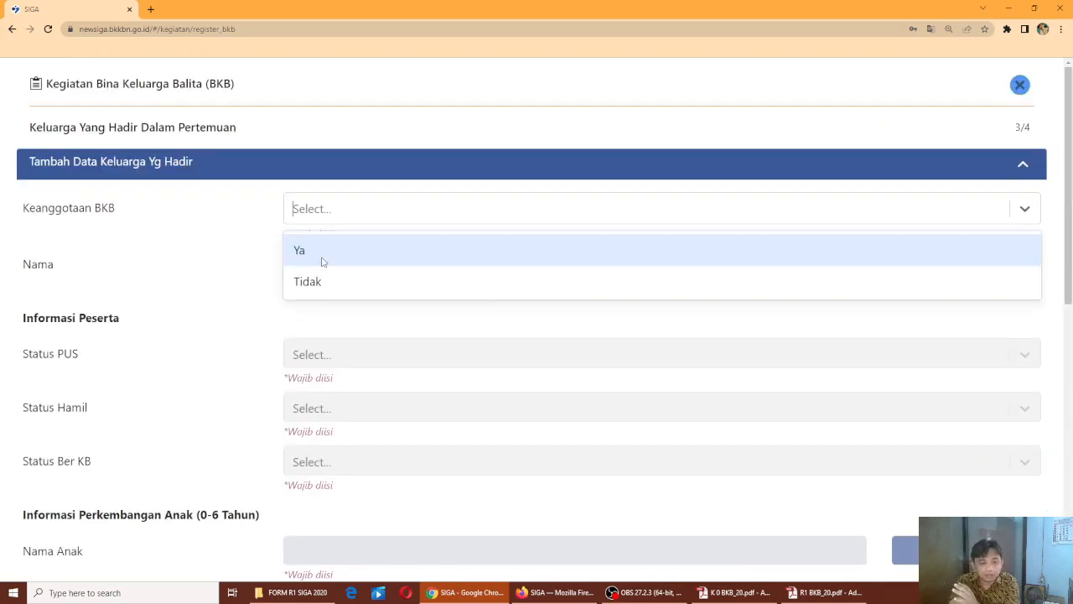
pyautogui.click(326, 251)
pyautogui.click(948, 272)
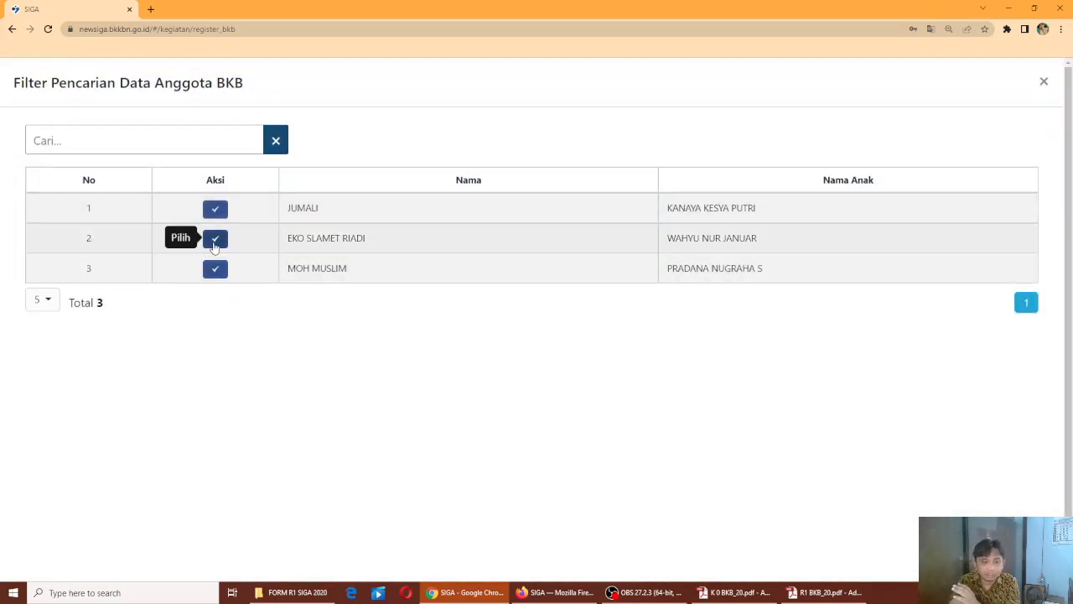
pyautogui.click(215, 240)
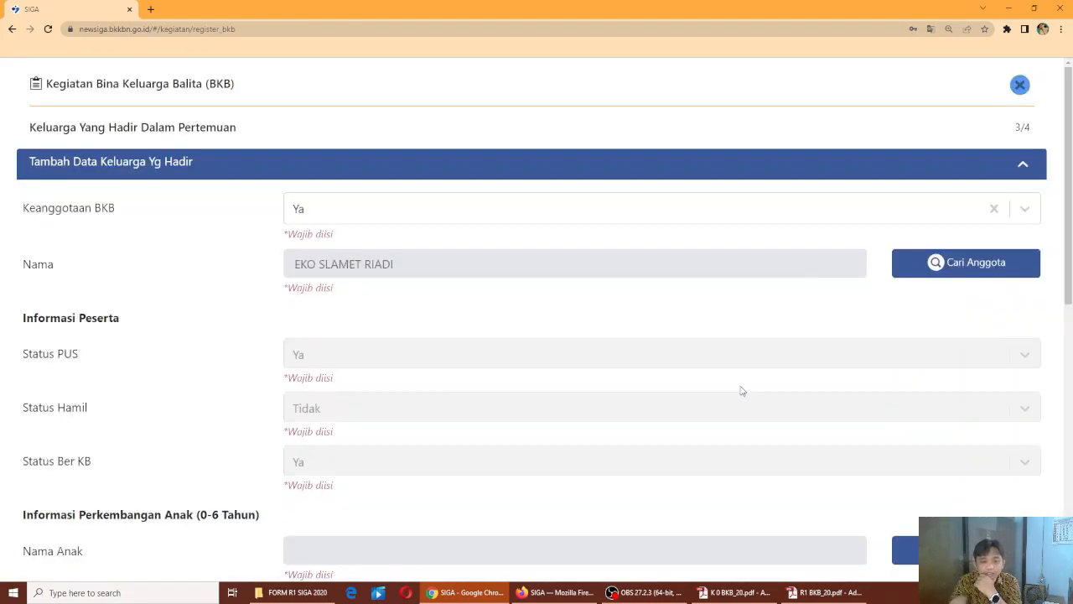
pyautogui.scroll(-2, 304, 388)
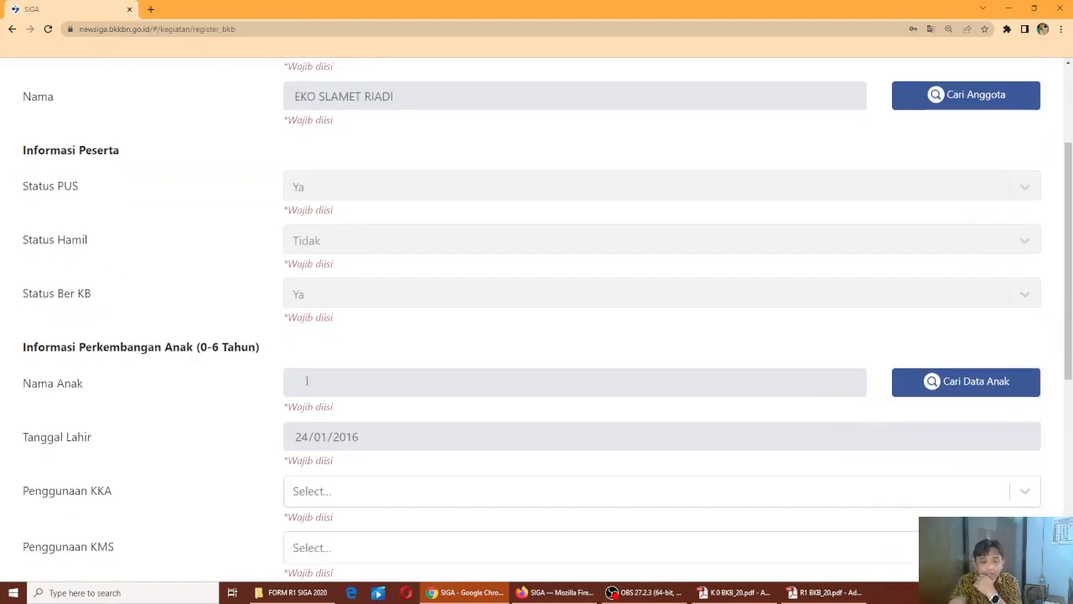
pyautogui.click(931, 384)
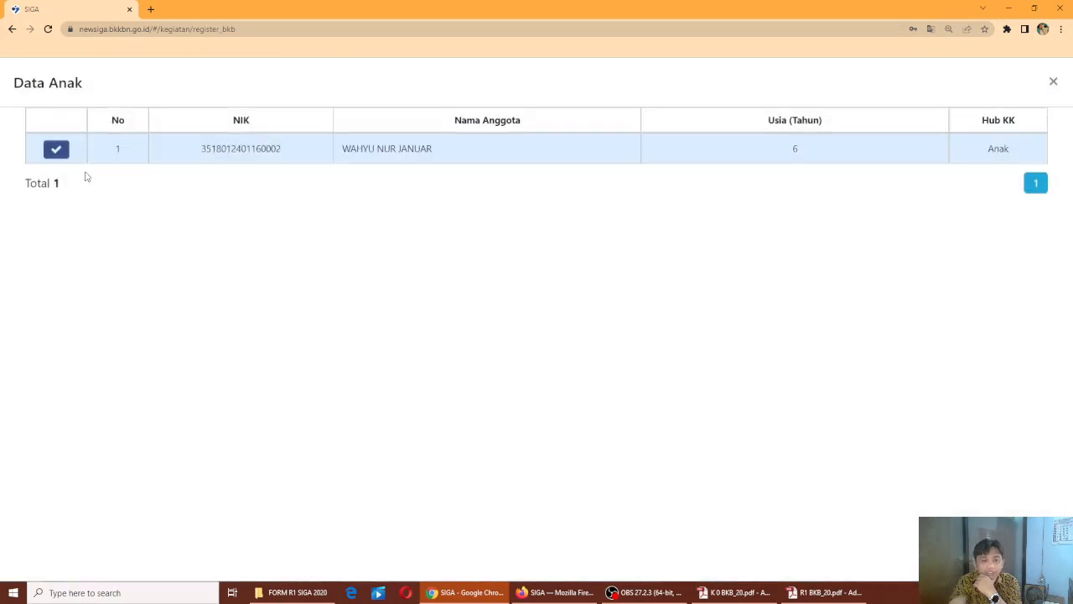
pyautogui.click(56, 147)
pyautogui.scroll(-2, 486, 349)
# Set KKA and KMS use to Ya and development to 1. Sesuai, then add the family to the attendance table
pyautogui.click(337, 324)
pyautogui.click(335, 366)
pyautogui.click(339, 392)
pyautogui.click(339, 417)
pyautogui.click(337, 443)
pyautogui.click(335, 477)
pyautogui.scroll(-3, 587, 437)
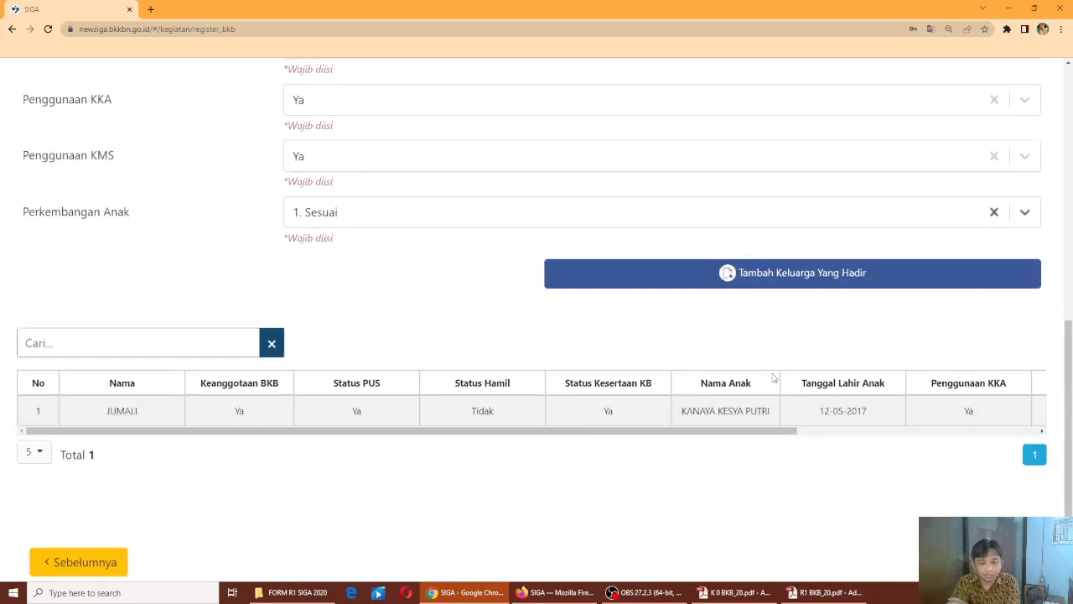
pyautogui.click(796, 274)
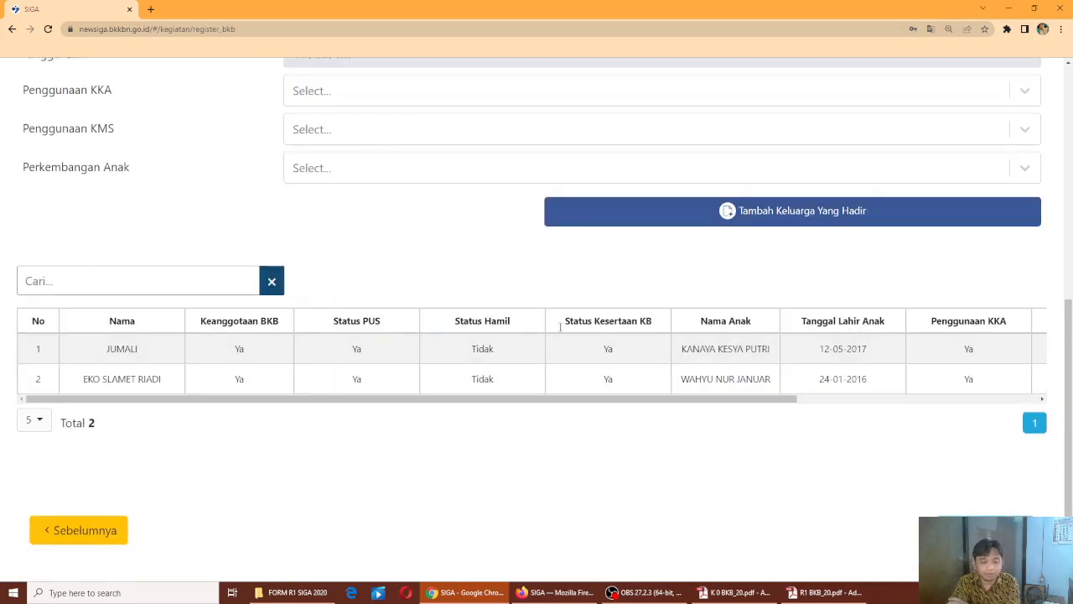
pyautogui.scroll(3, 551, 391)
pyautogui.scroll(2, 551, 392)
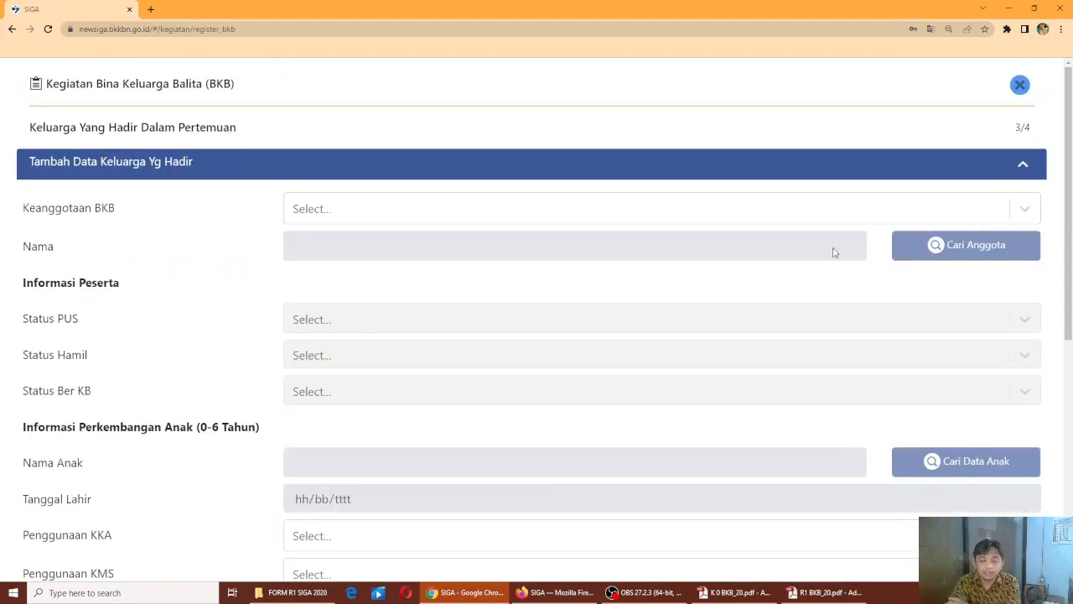
# Set Keanggotaan BKB to Tidak, browse the Cari Anggota results, and close the search without selecting anyone
pyautogui.click(1027, 209)
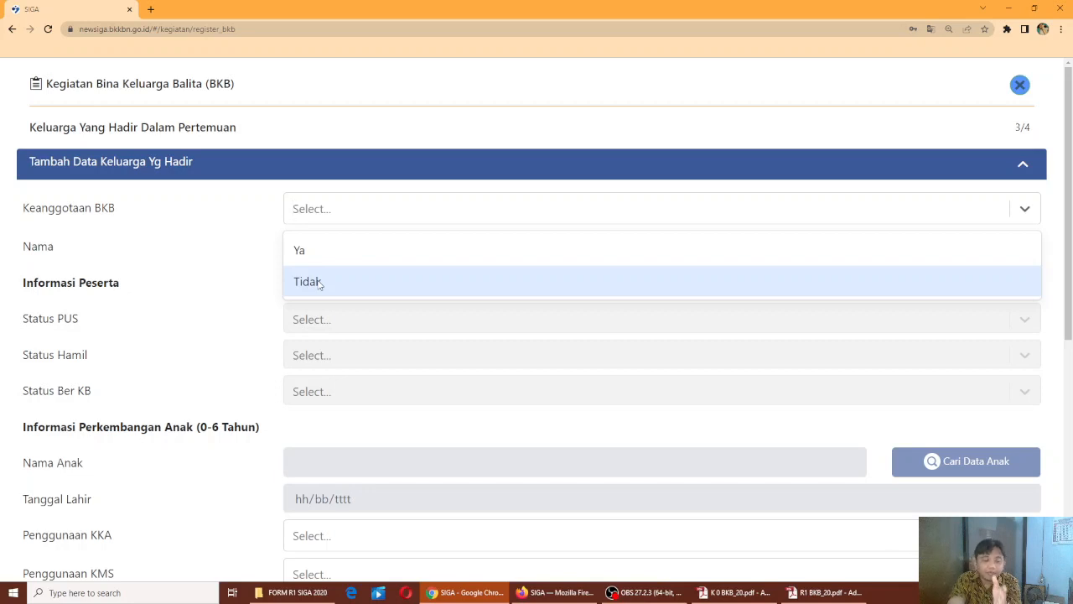
pyautogui.click(308, 282)
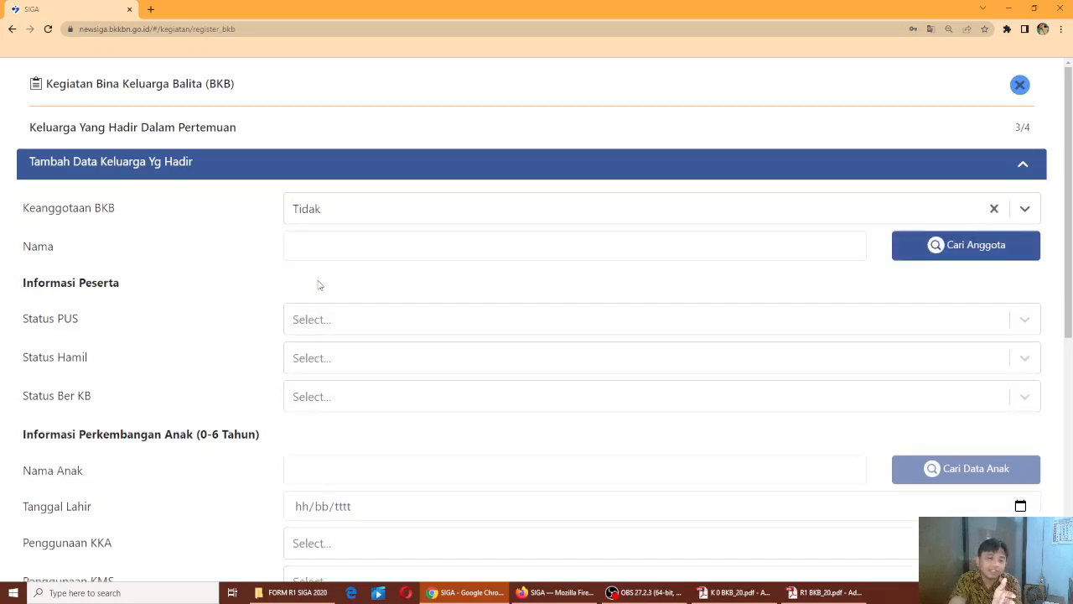
pyautogui.click(950, 247)
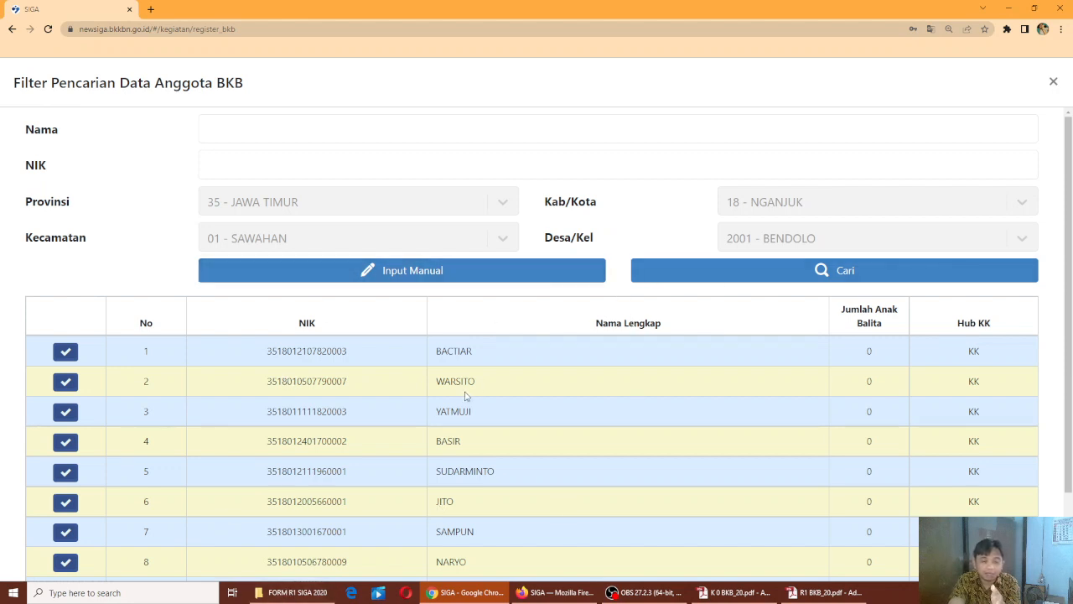
pyautogui.scroll(-2, 470, 379)
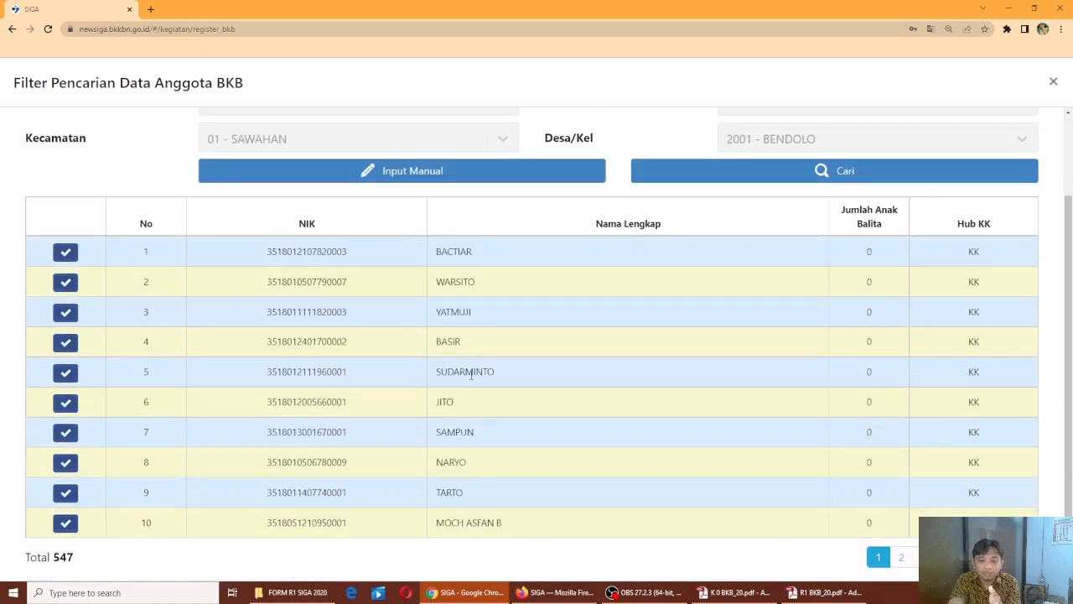
pyautogui.scroll(2, 471, 375)
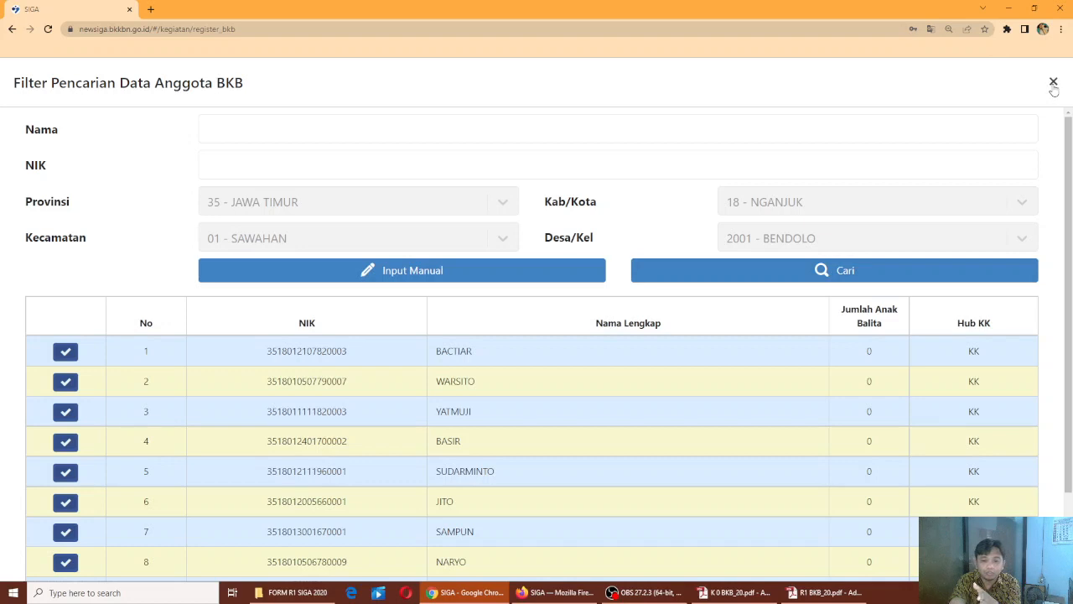
pyautogui.click(1053, 82)
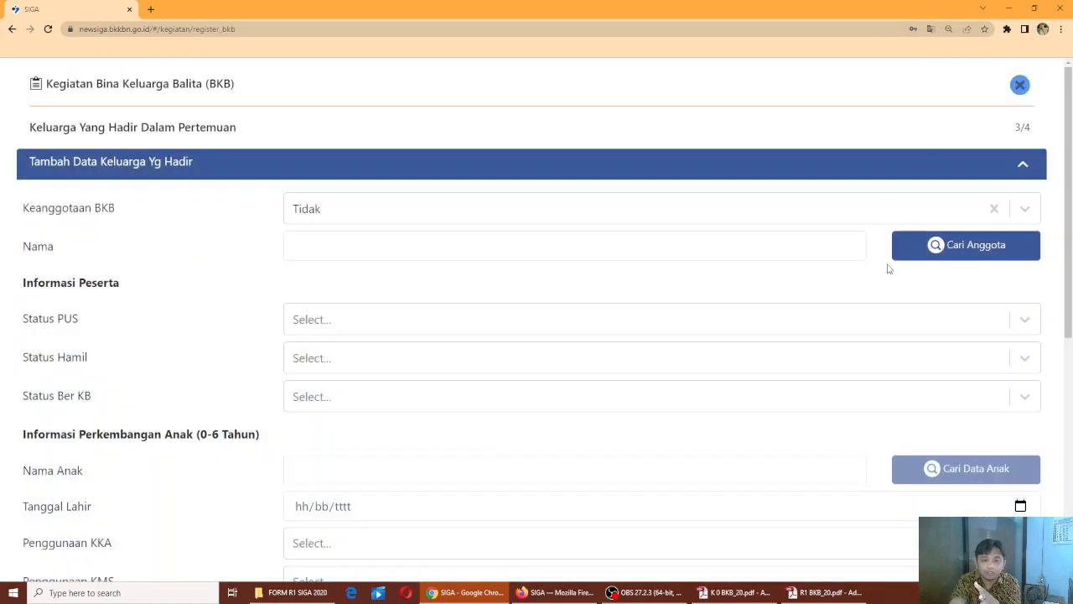
# Set BKB membership to Ya and pick the third member and their child
pyautogui.click(836, 214)
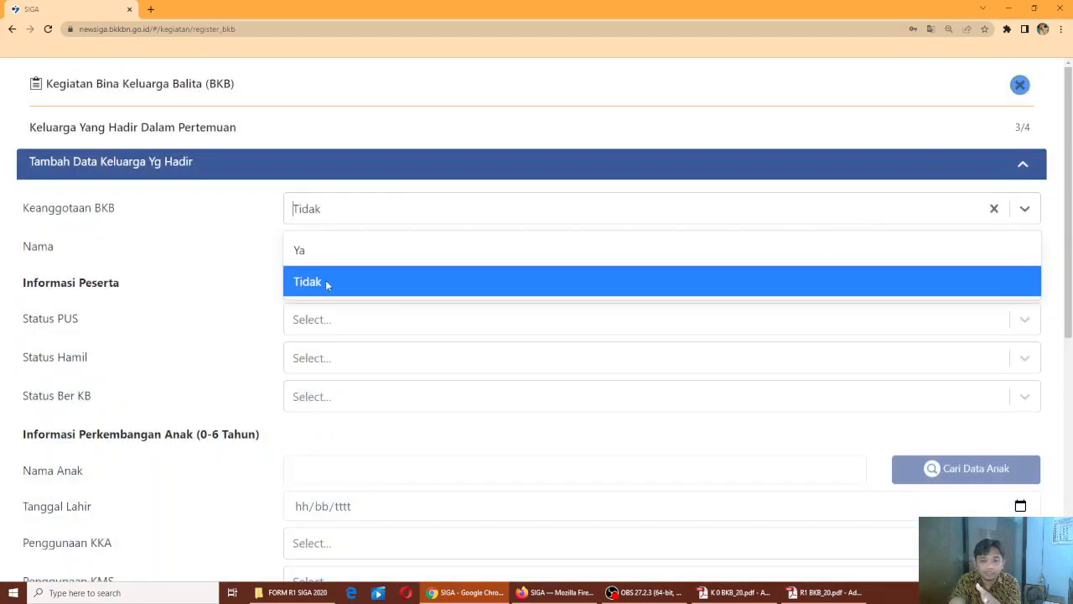
pyautogui.click(340, 250)
pyautogui.click(913, 244)
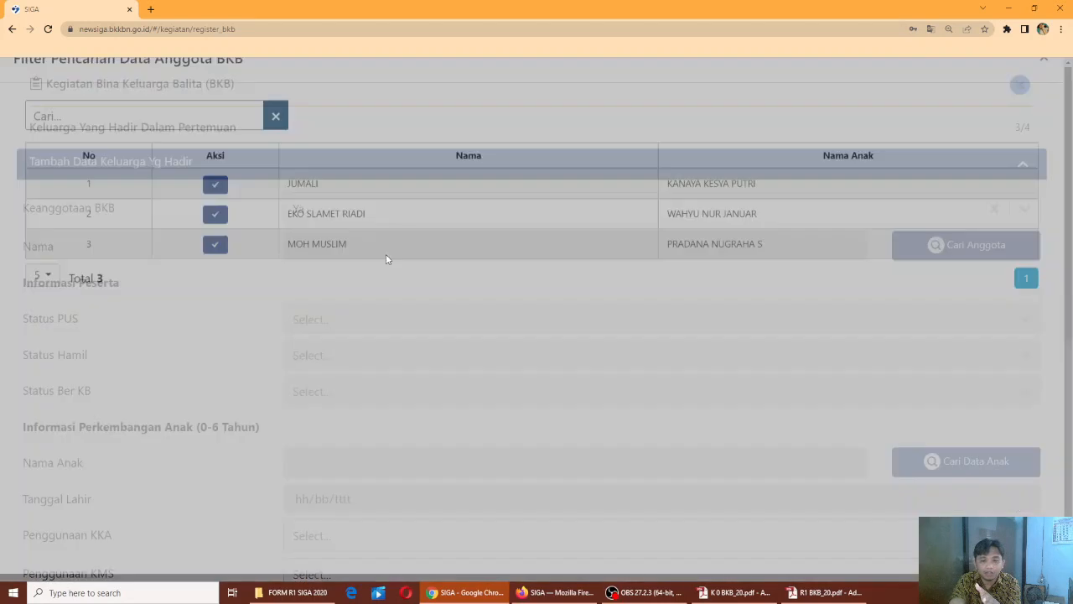
pyautogui.click(215, 270)
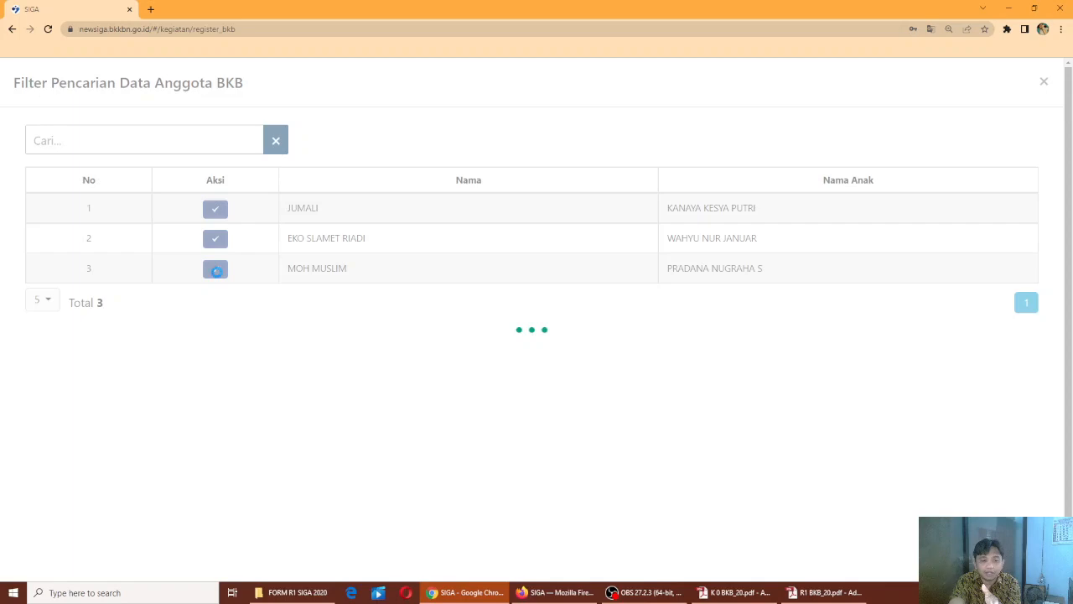
pyautogui.scroll(-3, 339, 361)
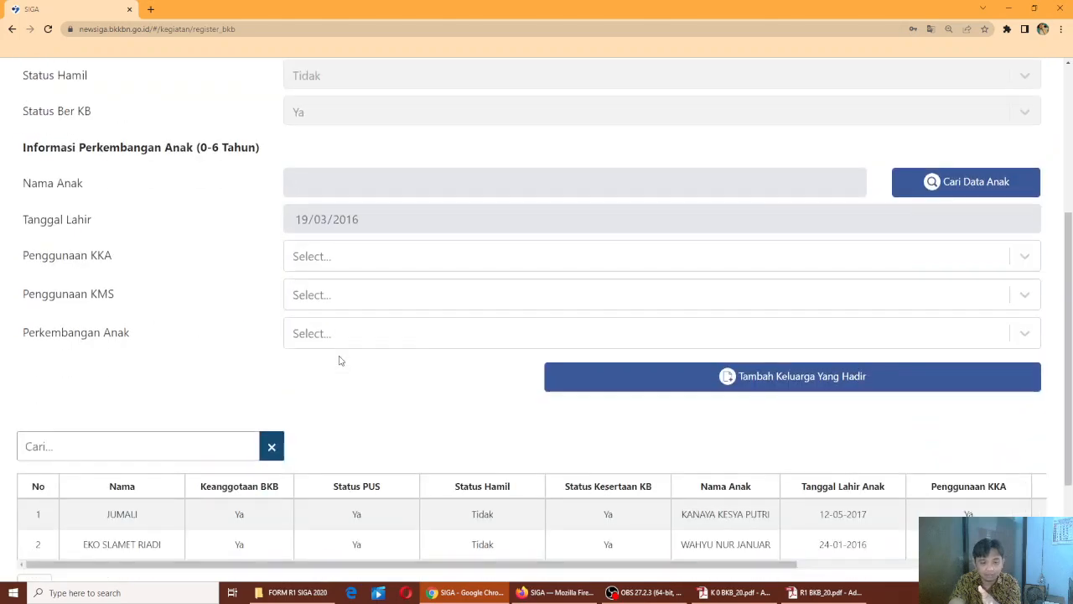
pyautogui.click(944, 182)
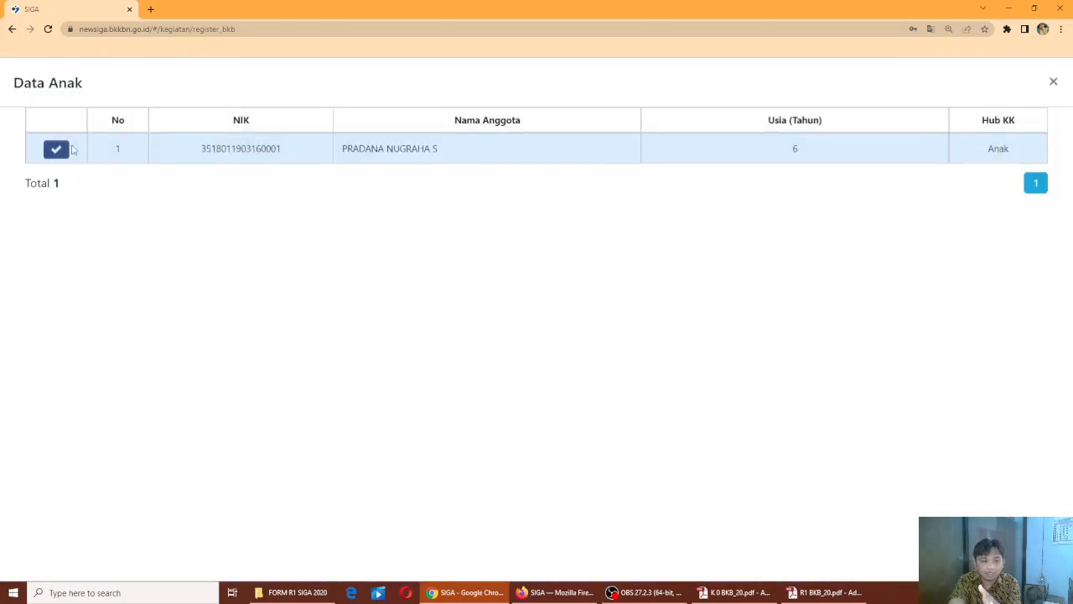
pyautogui.click(59, 149)
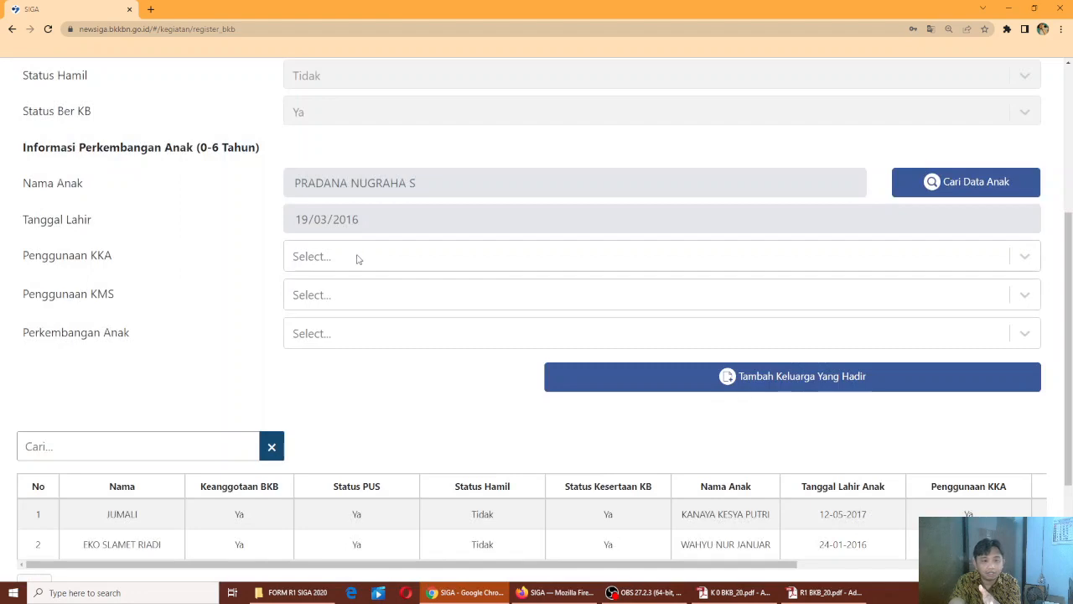
# Set KKA and KMS use to Ya and development to 1. Sesuai, then add the family to attendance
pyautogui.scroll(2, 356, 259)
pyautogui.scroll(1, 357, 259)
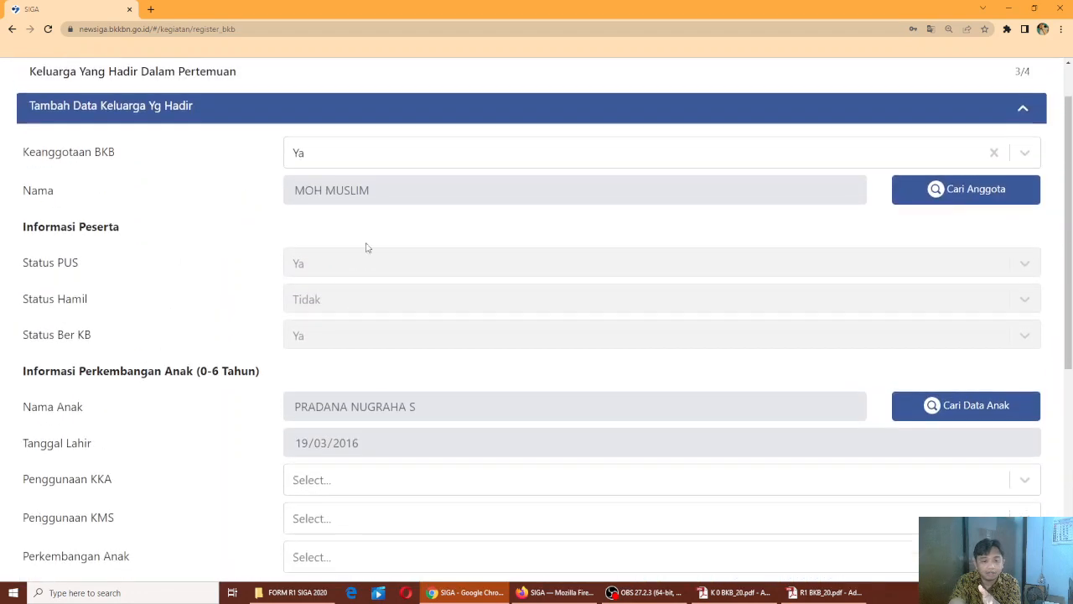
pyautogui.scroll(-2, 378, 285)
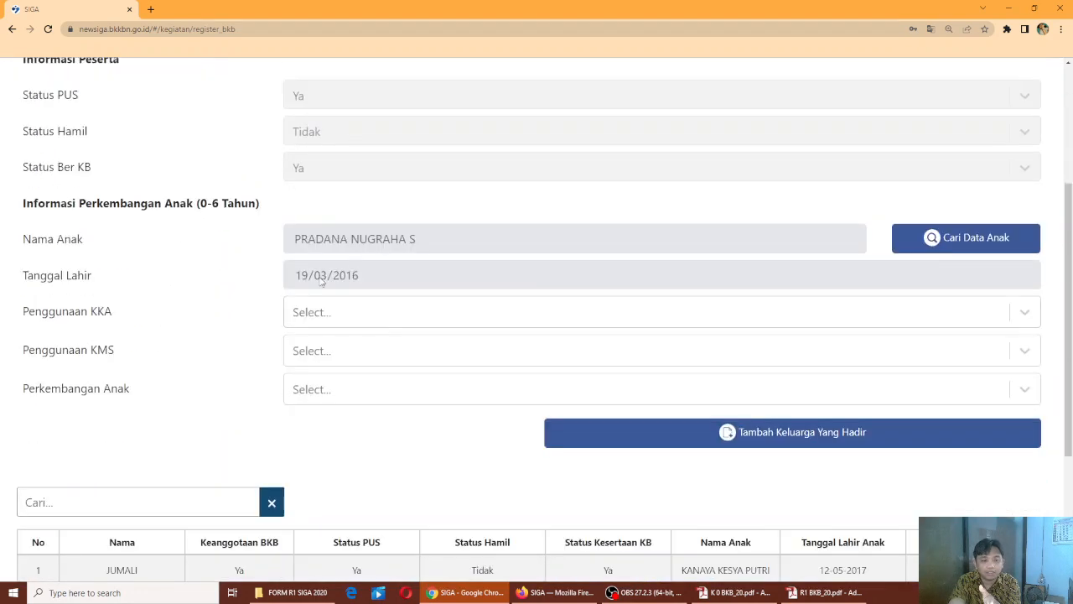
pyautogui.click(360, 317)
pyautogui.click(329, 359)
pyautogui.click(350, 353)
pyautogui.click(338, 394)
pyautogui.click(358, 392)
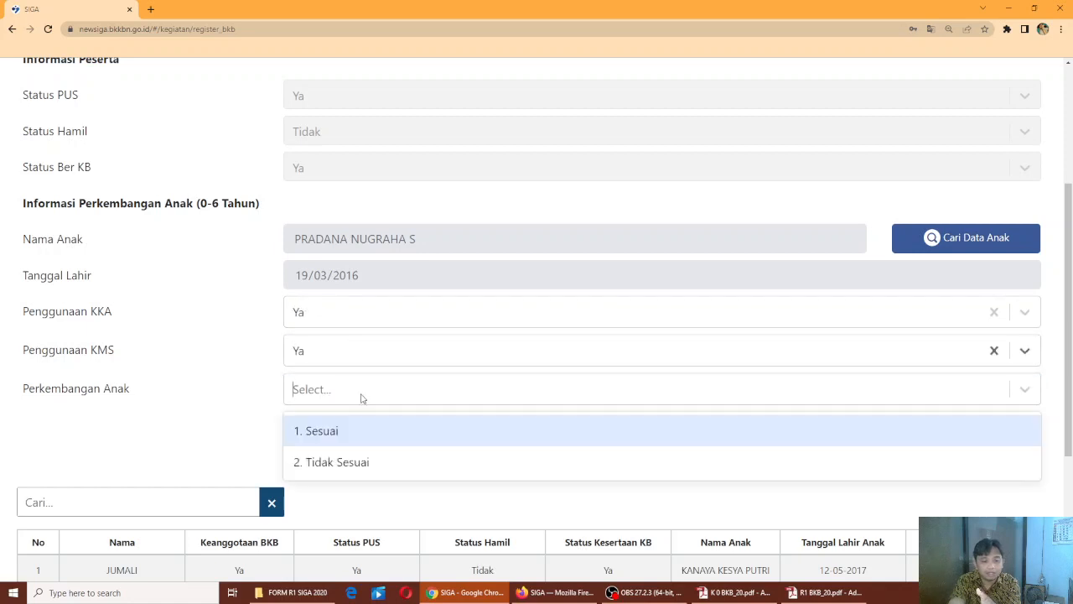
pyautogui.click(355, 433)
pyautogui.scroll(-2, 723, 383)
pyautogui.click(844, 267)
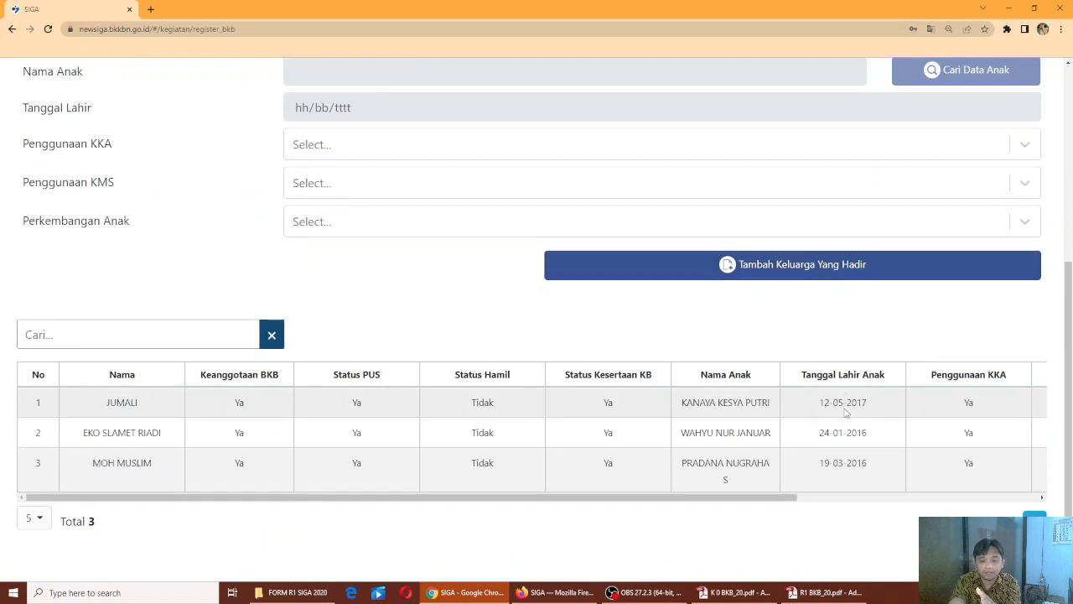
pyautogui.scroll(-2, 844, 267)
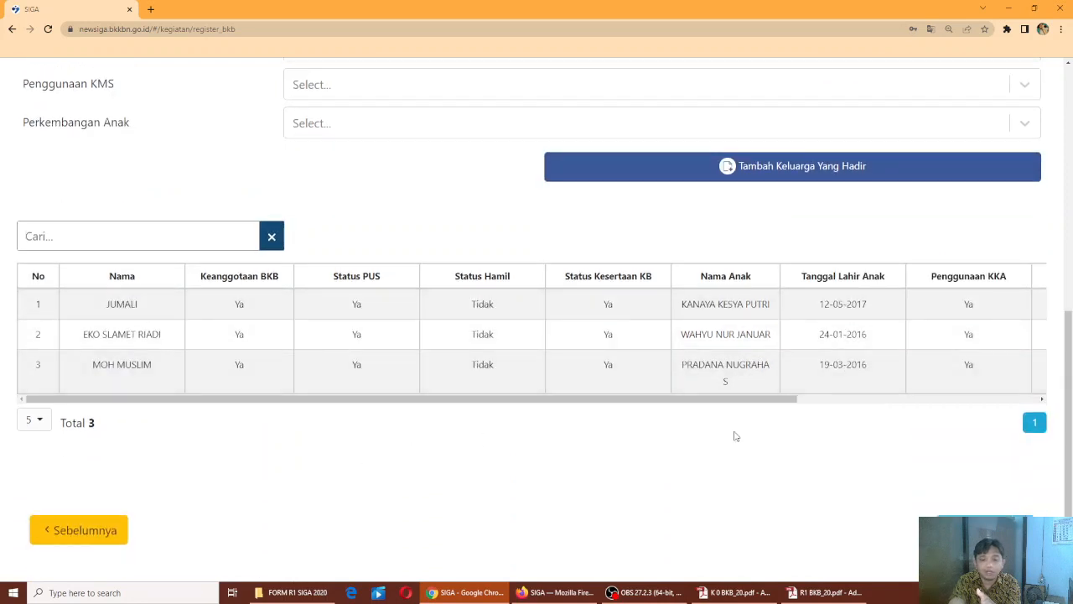
# On the final form page, set the activity date to 31 Januari 2022
pyautogui.click(986, 530)
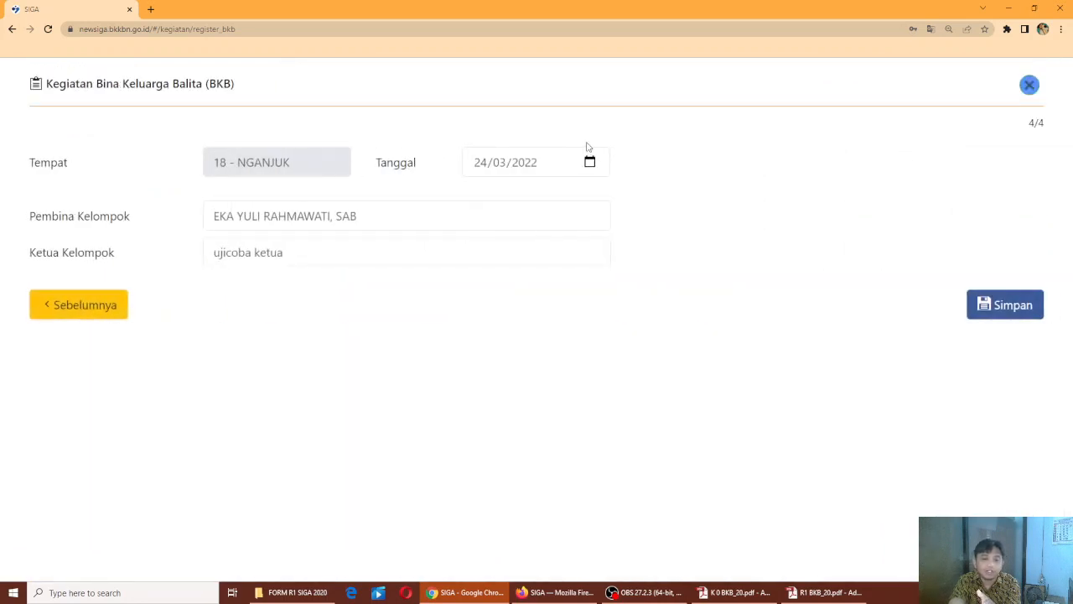
pyautogui.click(589, 162)
pyautogui.click(498, 201)
pyautogui.click(489, 249)
pyautogui.click(506, 369)
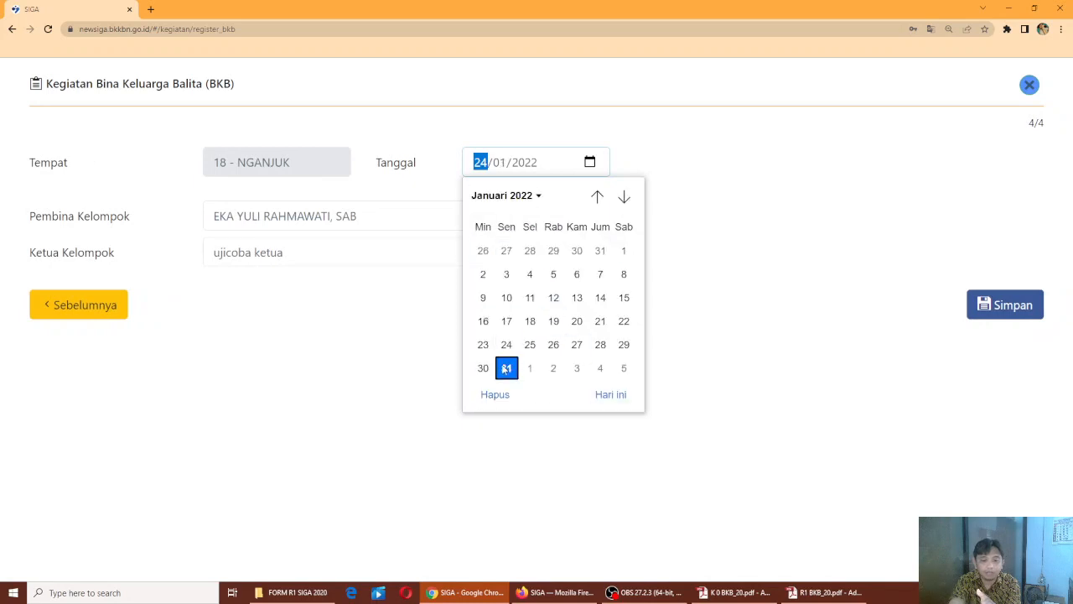
# Save the BKB activity, confirm, and acknowledge the success message
pyautogui.click(1027, 306)
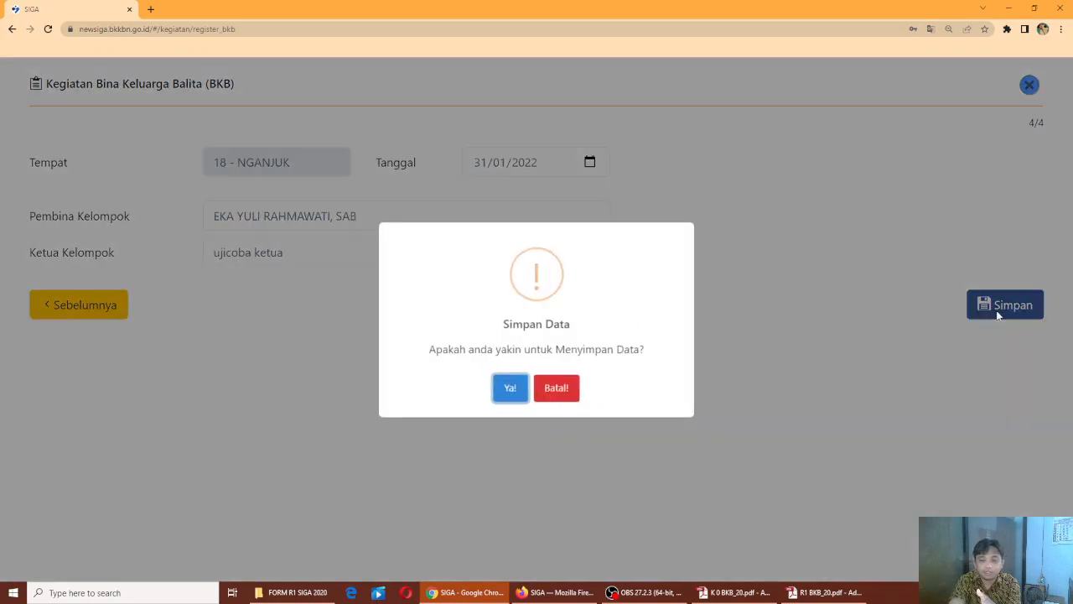
pyautogui.click(517, 401)
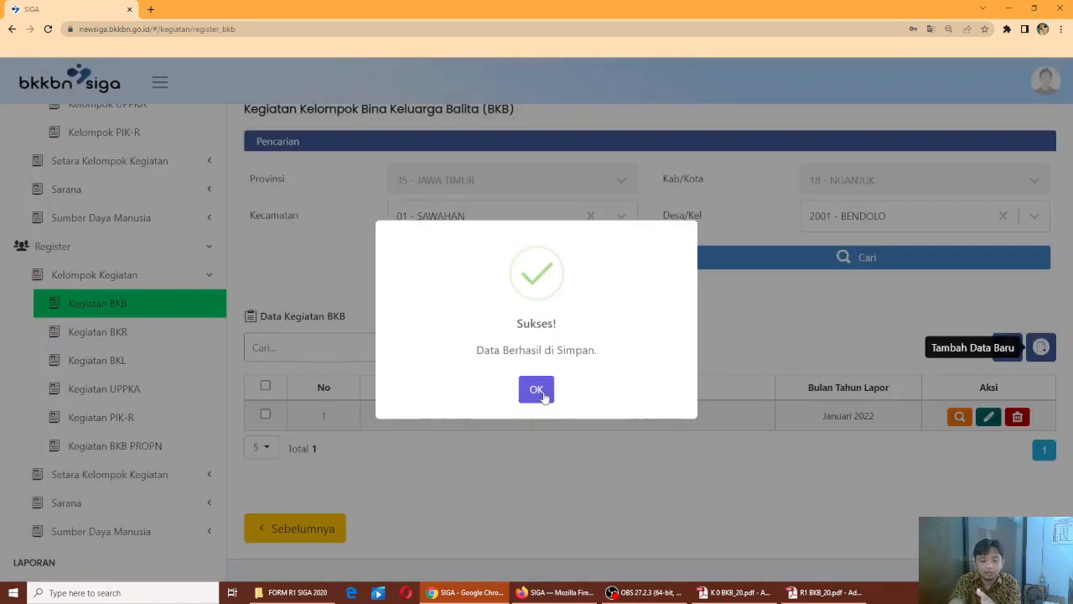
pyautogui.click(533, 389)
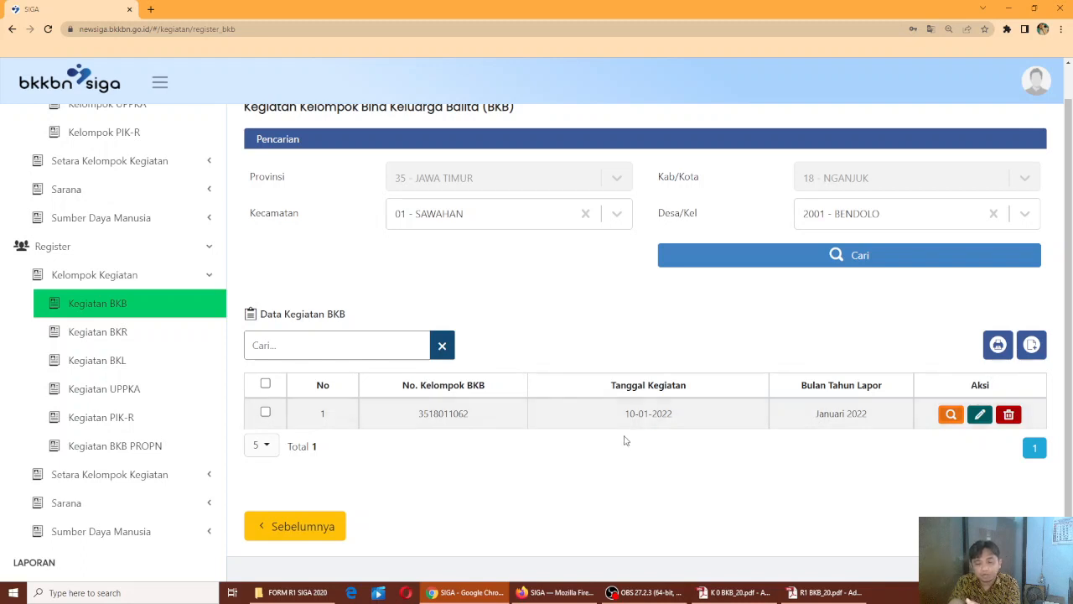
# Start a new BKB activity entry, then cancel it and return to the list
pyautogui.click(1040, 347)
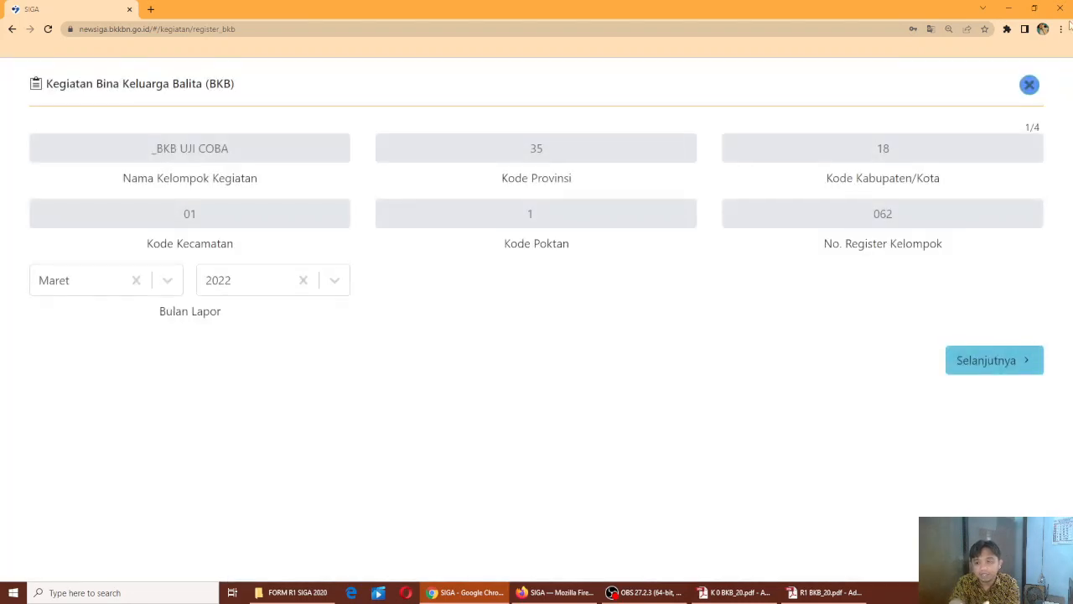
pyautogui.click(1029, 86)
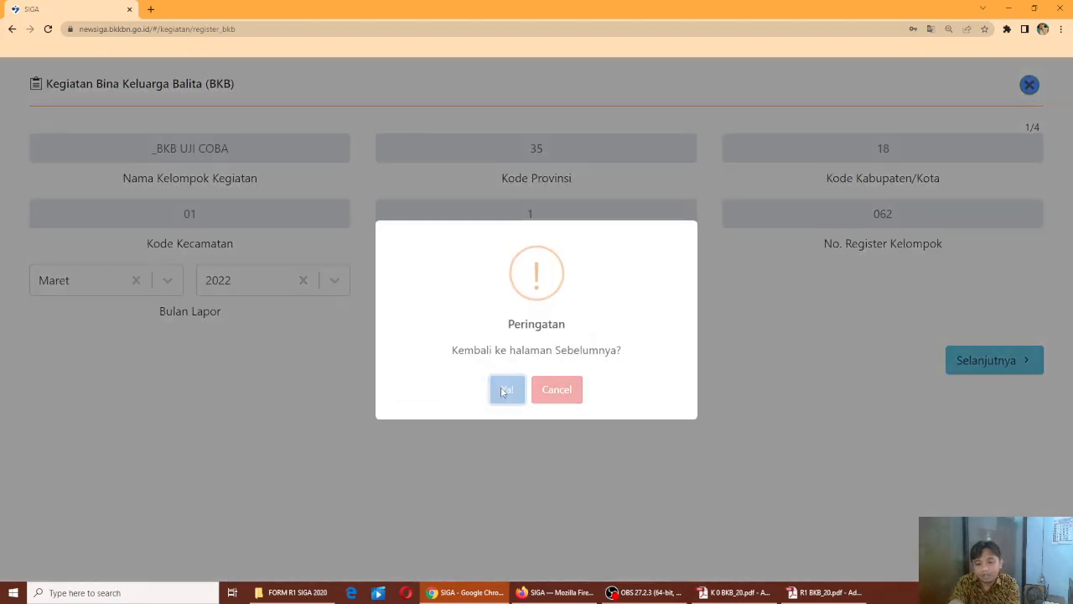
pyautogui.click(505, 390)
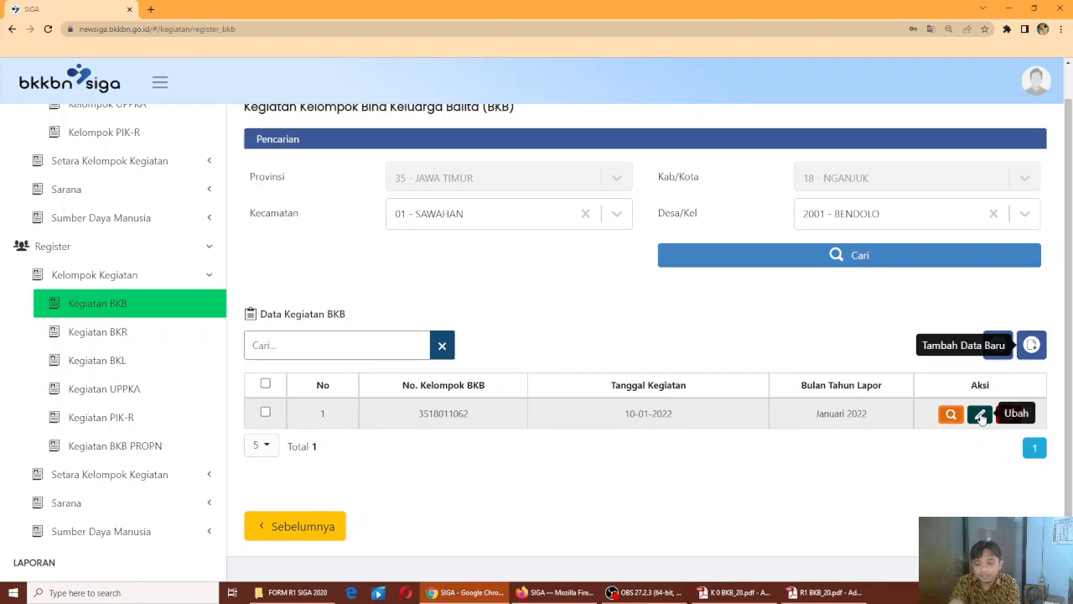
# Reopen the saved Januari 2022 activity and advance to its attending-families page
pyautogui.click(980, 415)
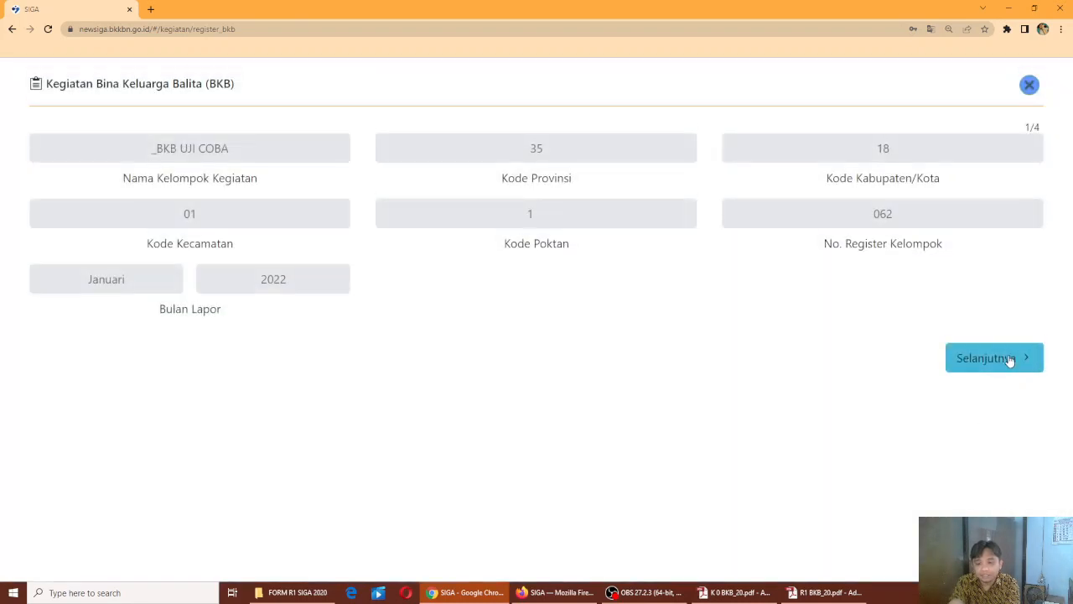
pyautogui.click(1010, 359)
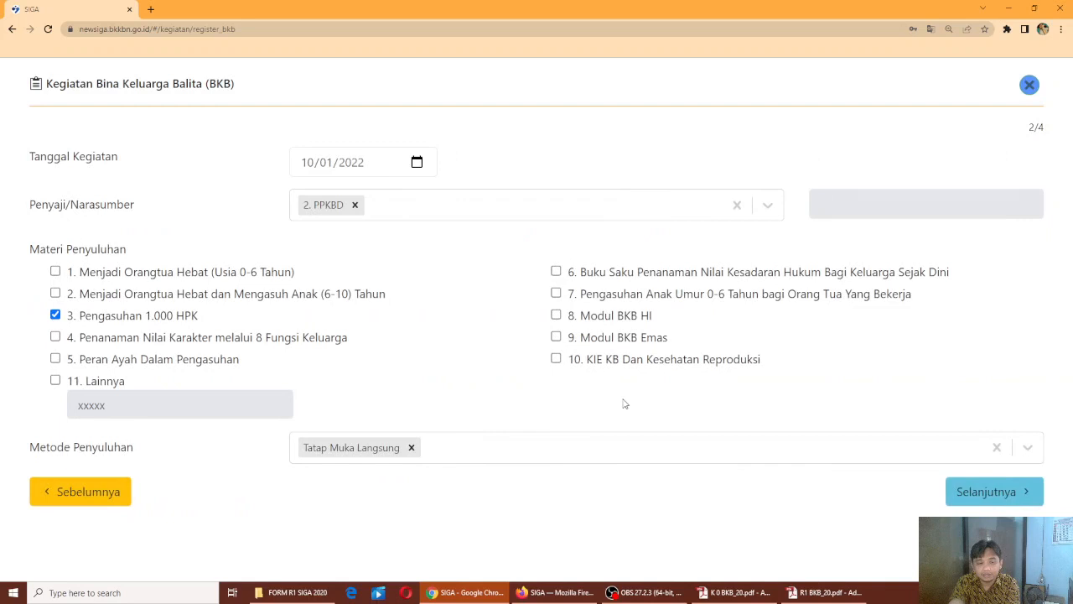
pyautogui.click(966, 492)
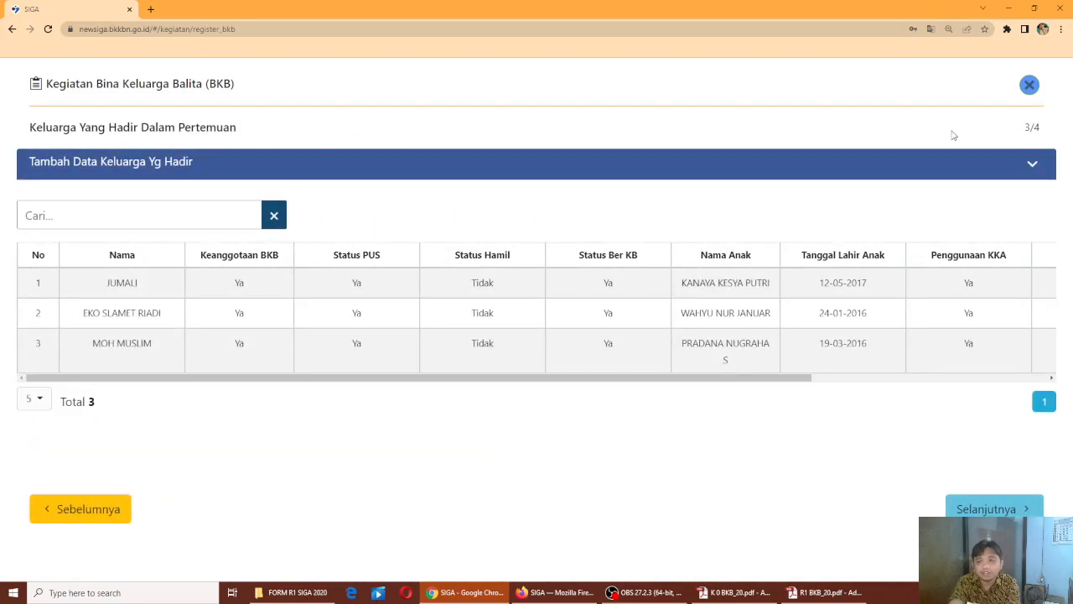
# Expand the add-family form, set membership to Ya, and close the member search unused
pyautogui.click(1030, 163)
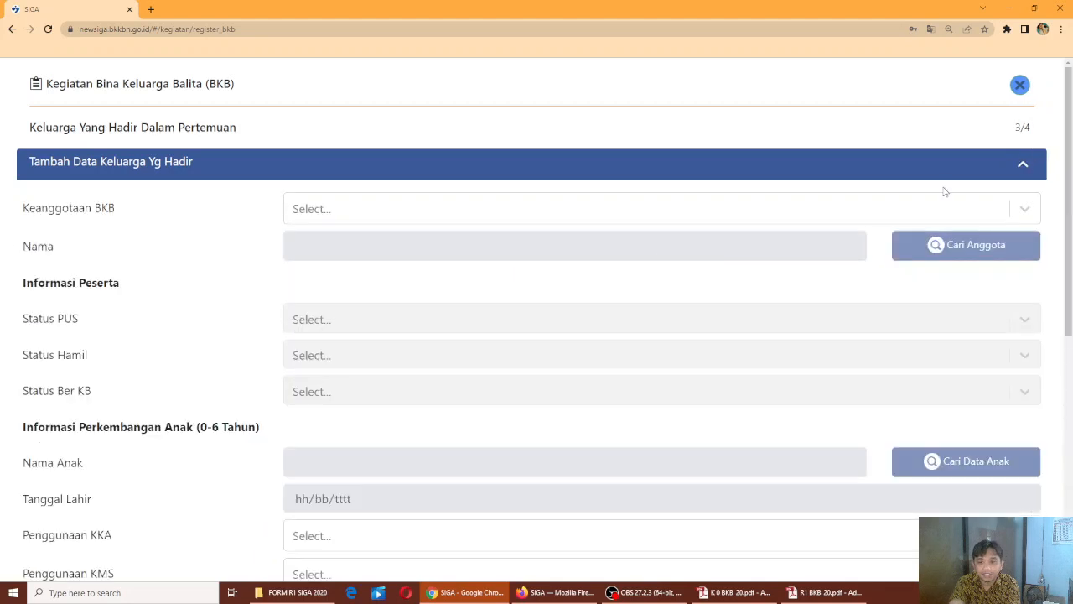
pyautogui.click(647, 220)
pyautogui.click(628, 250)
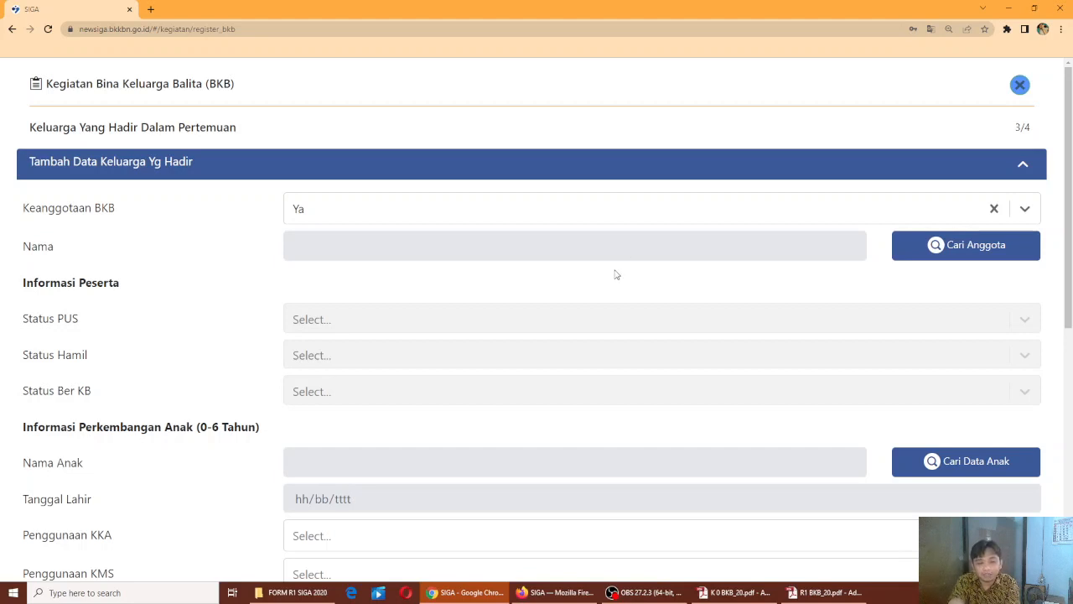
pyautogui.click(950, 254)
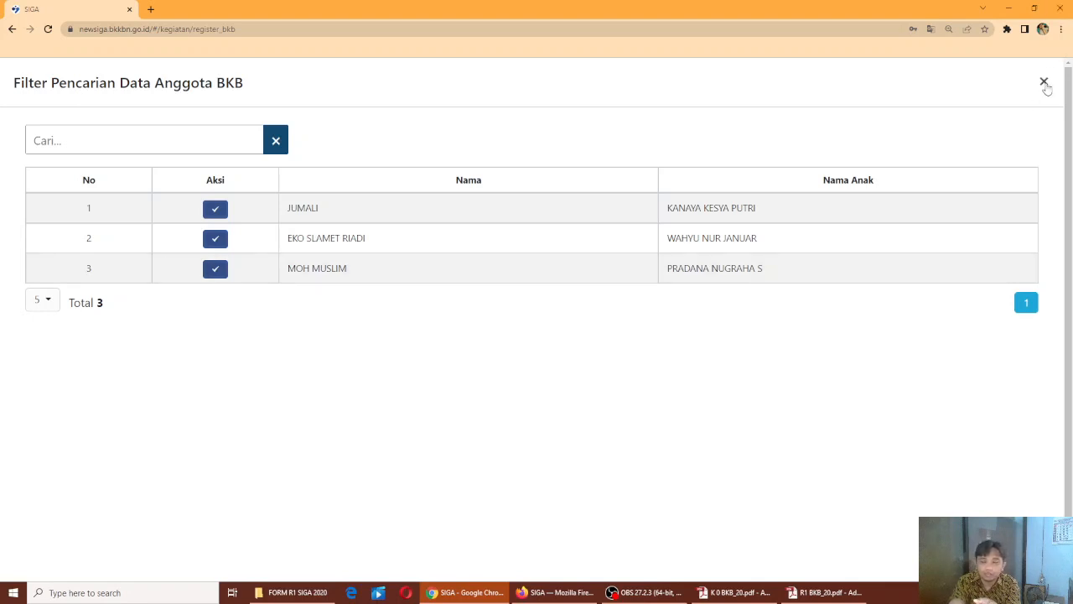
pyautogui.click(1044, 81)
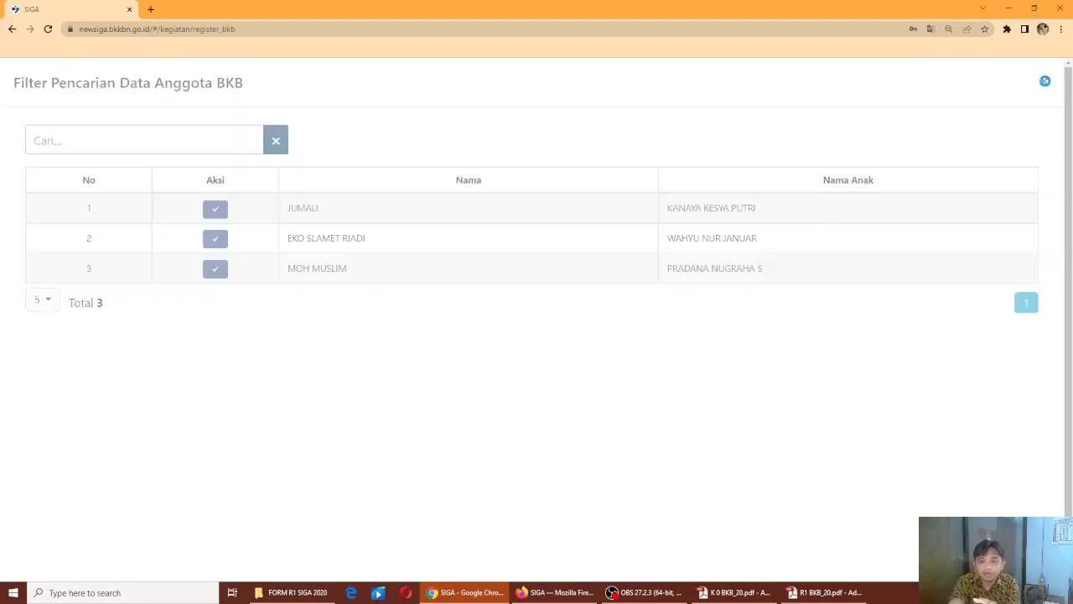
# Delete the third attending family and confirm, leaving two families
pyautogui.scroll(-6, 845, 316)
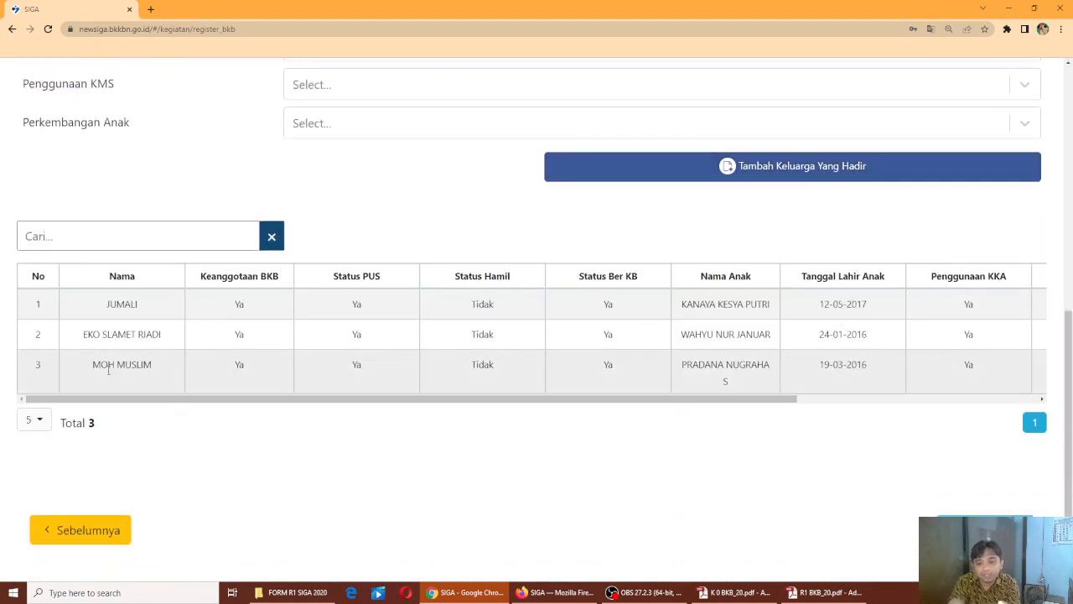
pyautogui.moveTo(696, 399); pyautogui.dragTo(944, 399)
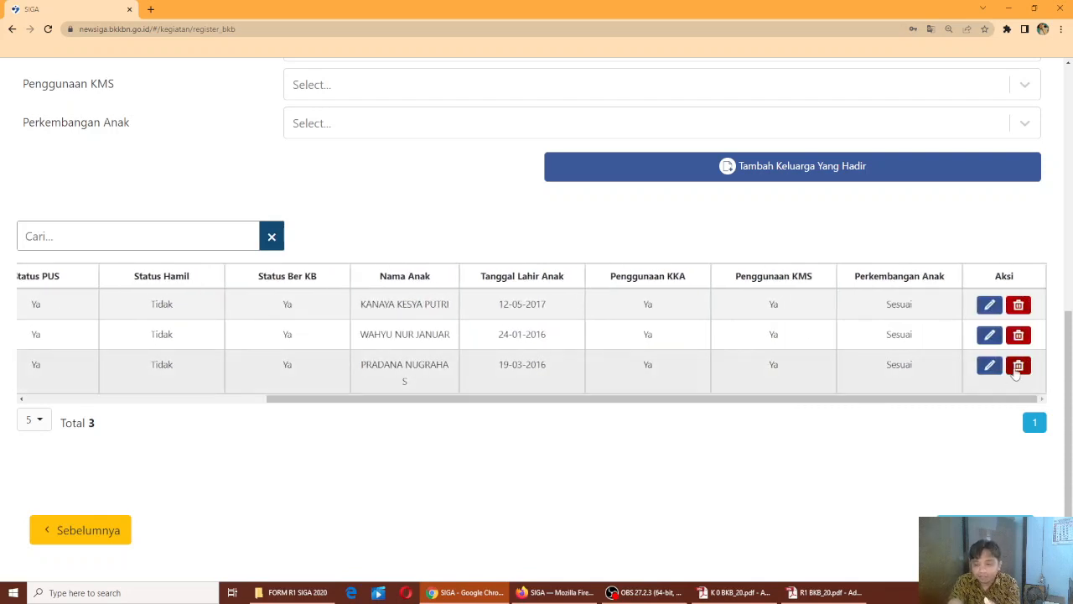
pyautogui.click(1018, 366)
pyautogui.click(507, 389)
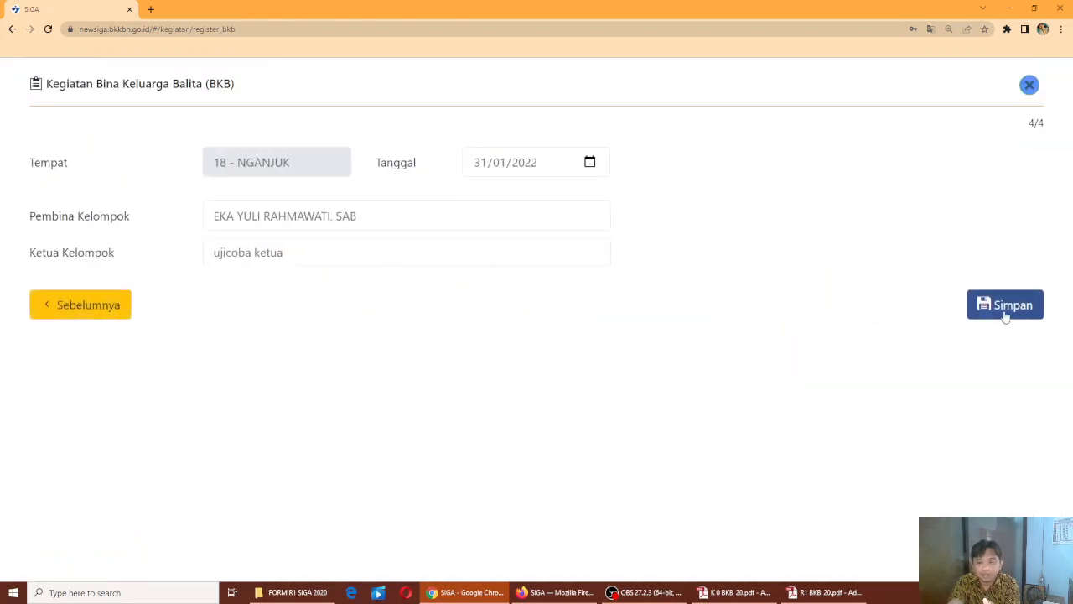
# Save the edited activity, confirm, and select its 10-01-2022 Januari 2022 row
pyautogui.click(1002, 311)
pyautogui.click(507, 391)
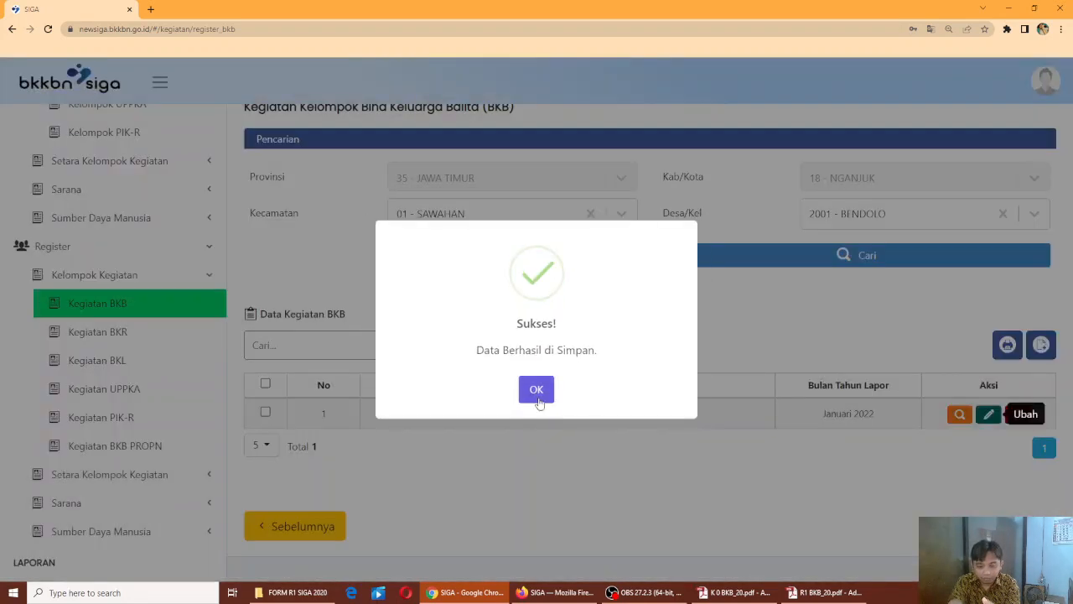
pyautogui.click(532, 394)
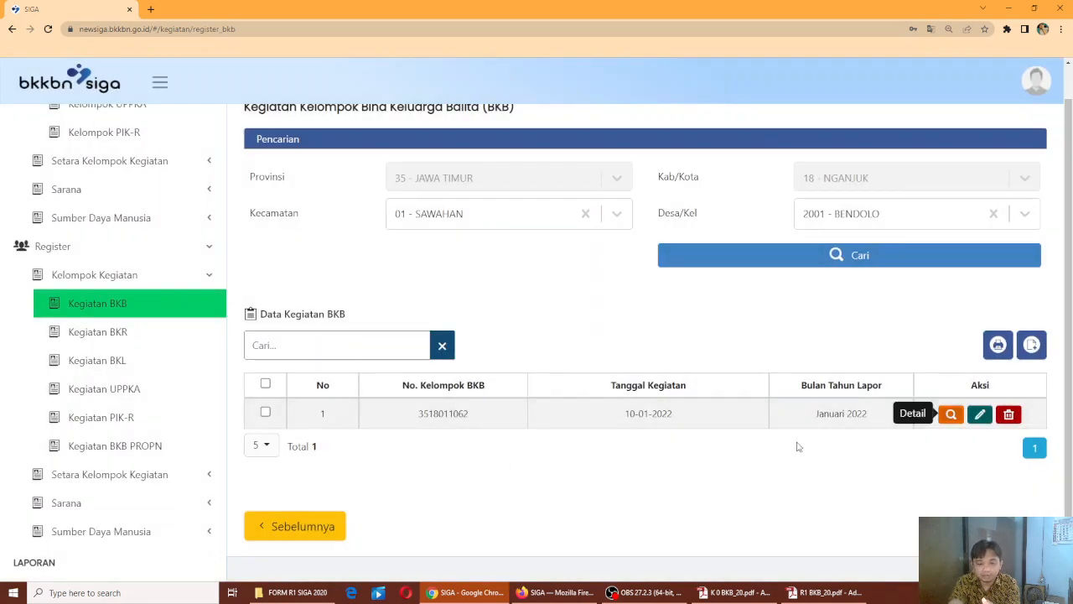
pyautogui.click(265, 412)
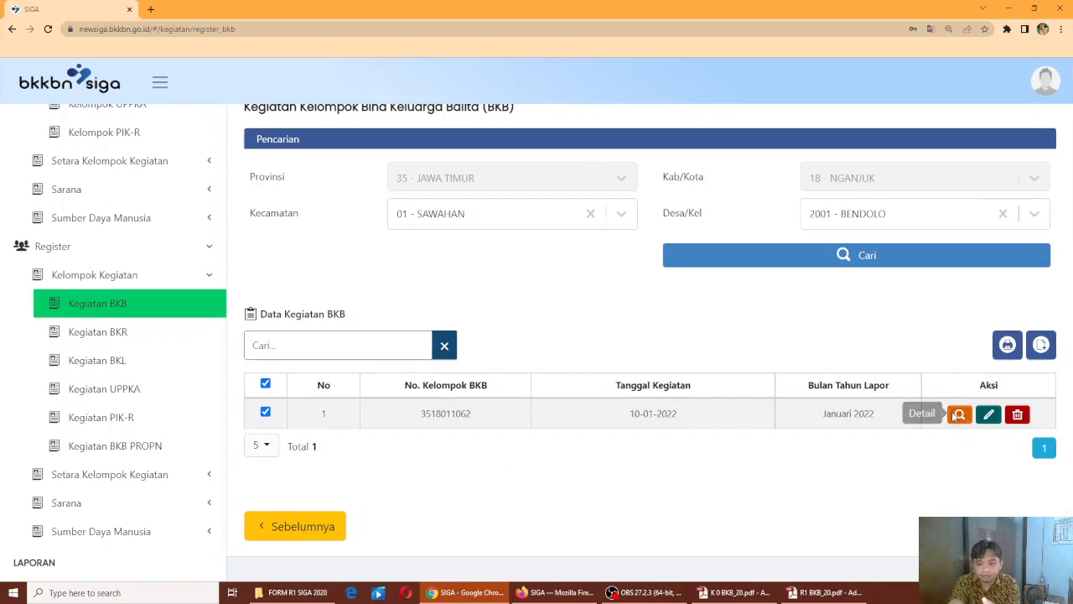
pyautogui.click(951, 415)
pyautogui.click(974, 353)
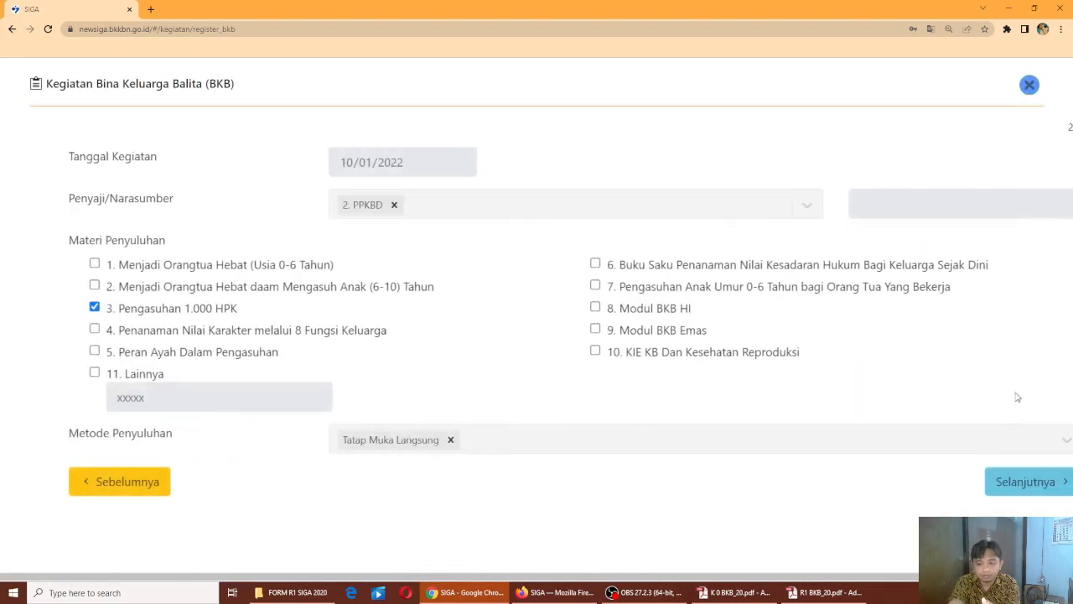
pyautogui.click(979, 481)
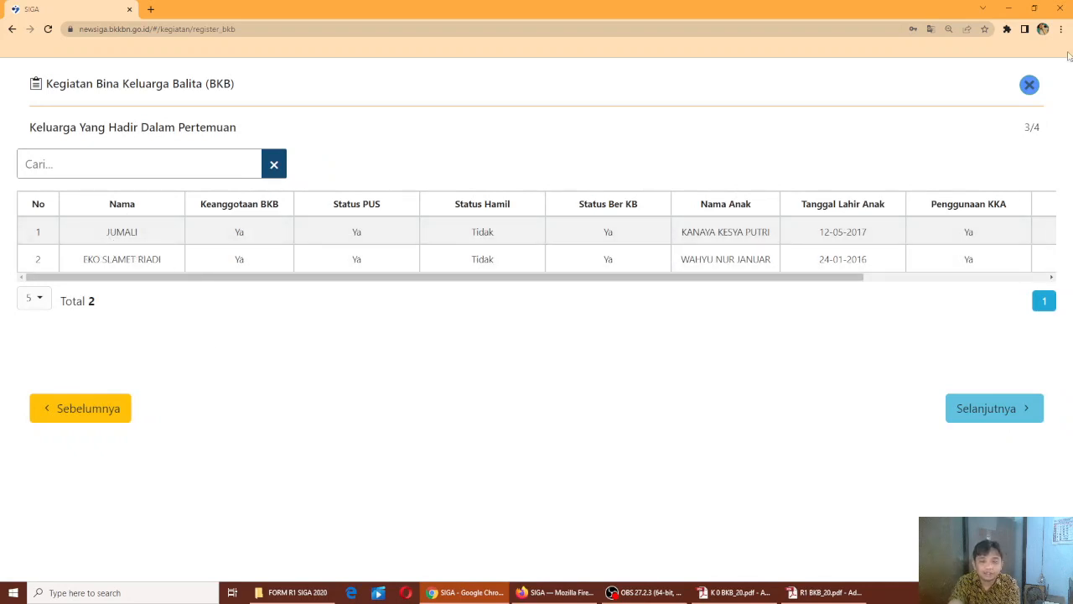
pyautogui.click(1029, 85)
pyautogui.click(497, 396)
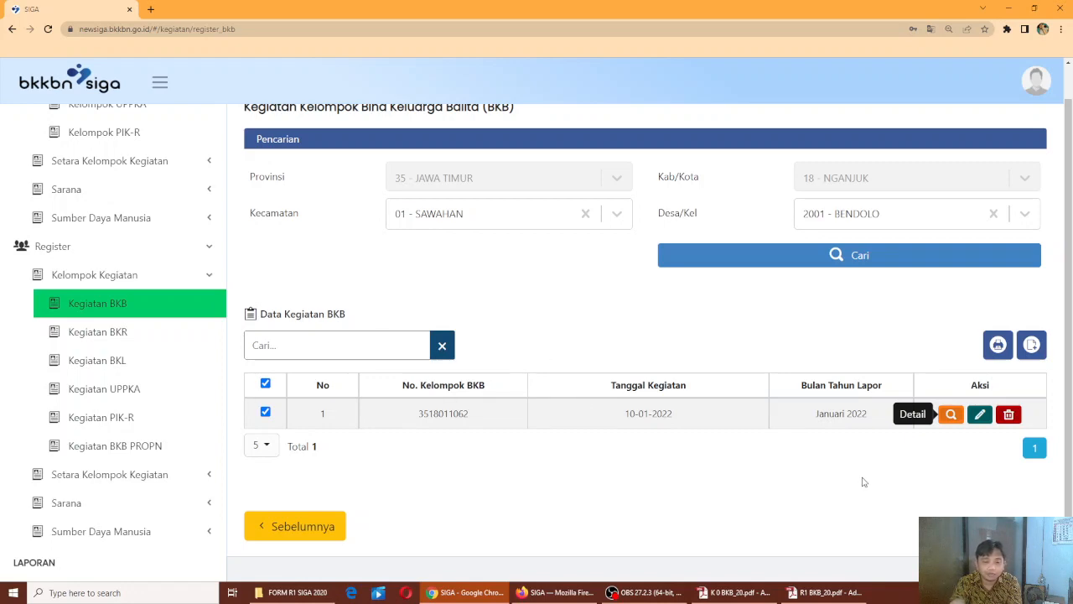
pyautogui.click(822, 593)
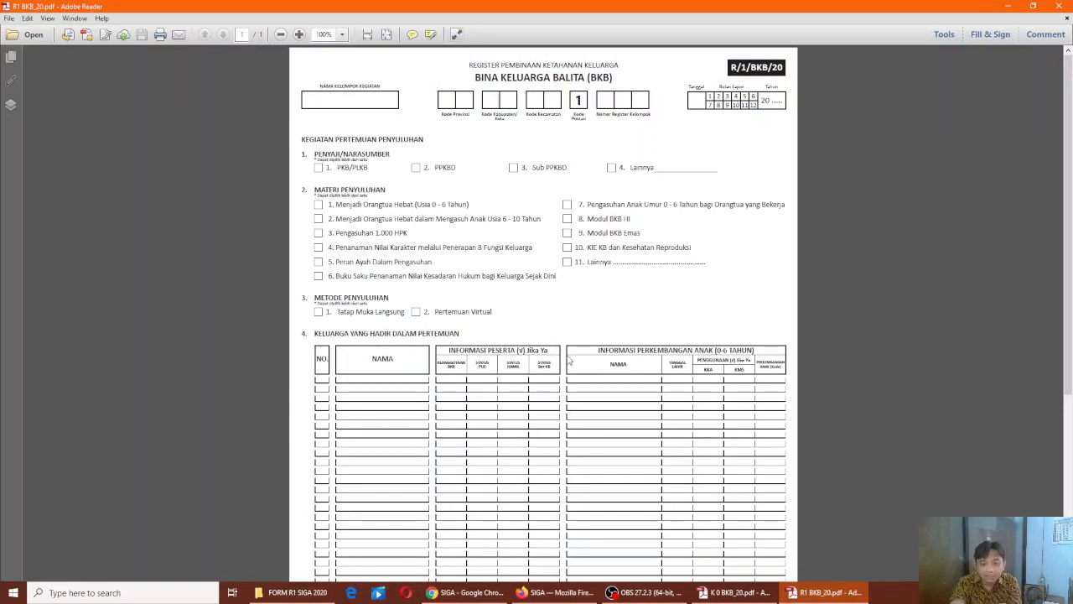
pyautogui.scroll(-1, 569, 359)
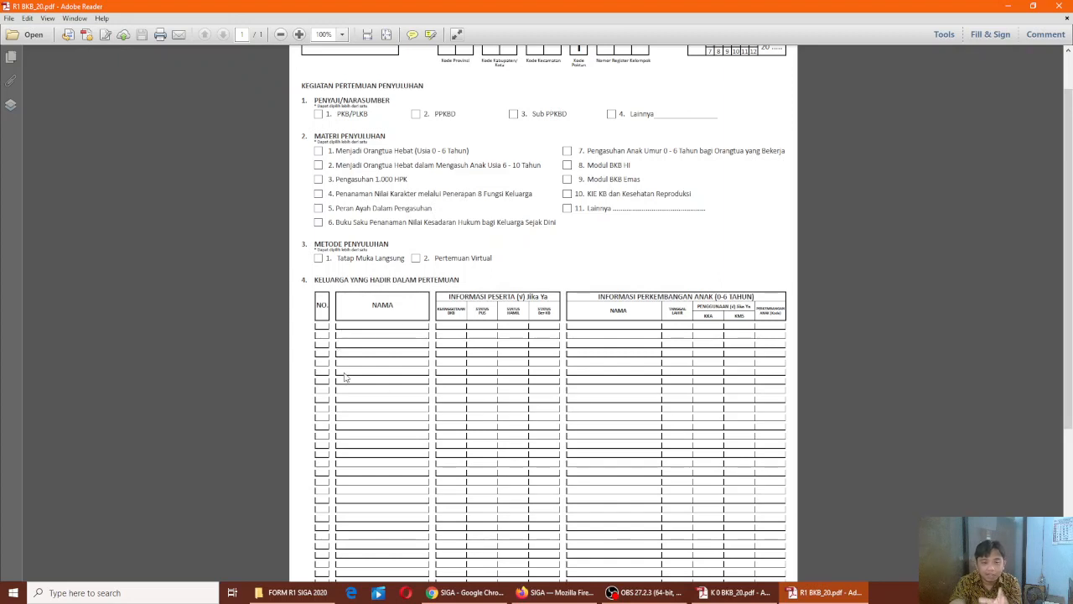
pyautogui.scroll(1, 415, 357)
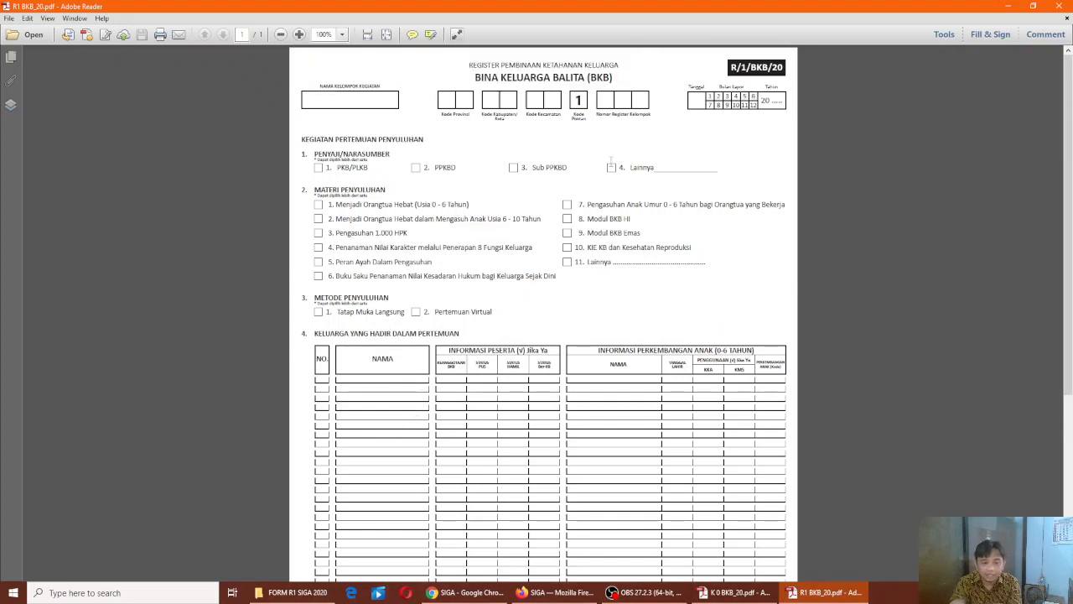
pyautogui.scroll(-3, 490, 428)
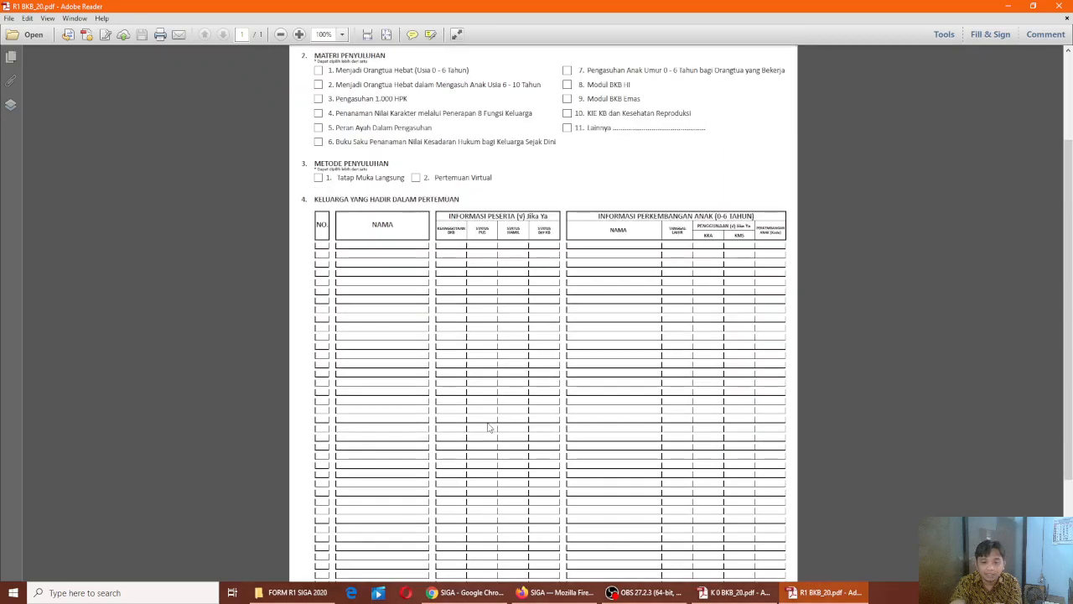
pyautogui.scroll(-3, 490, 428)
pyautogui.scroll(6, 491, 430)
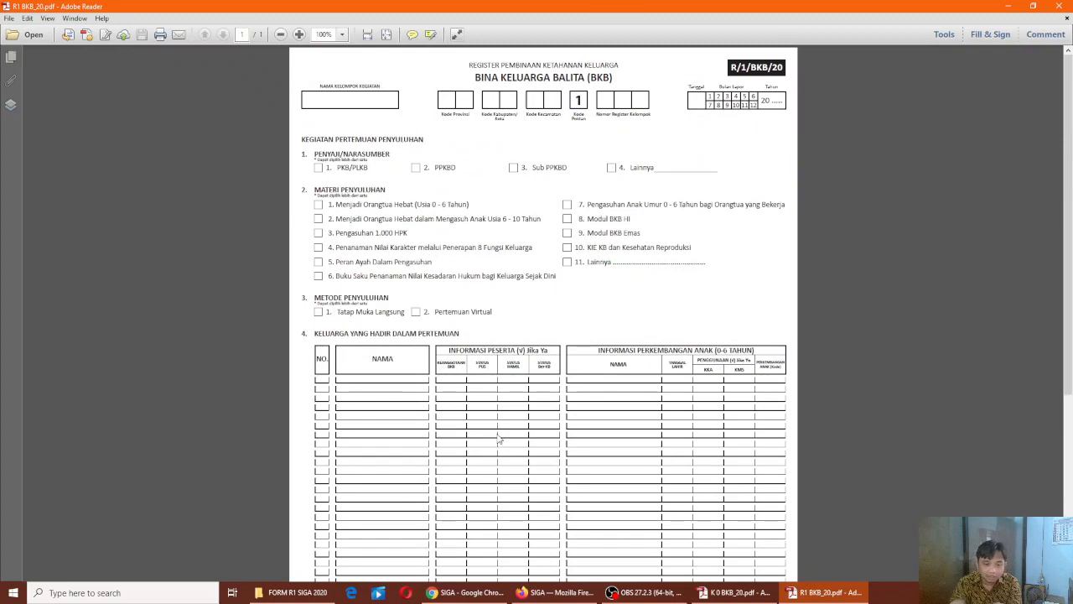
pyautogui.click(1009, 6)
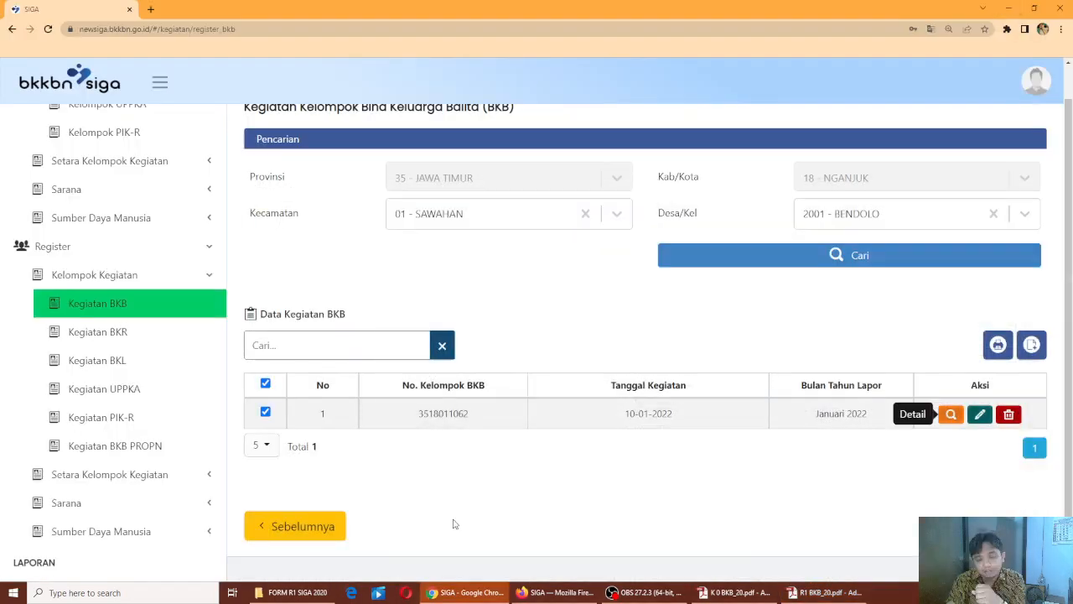